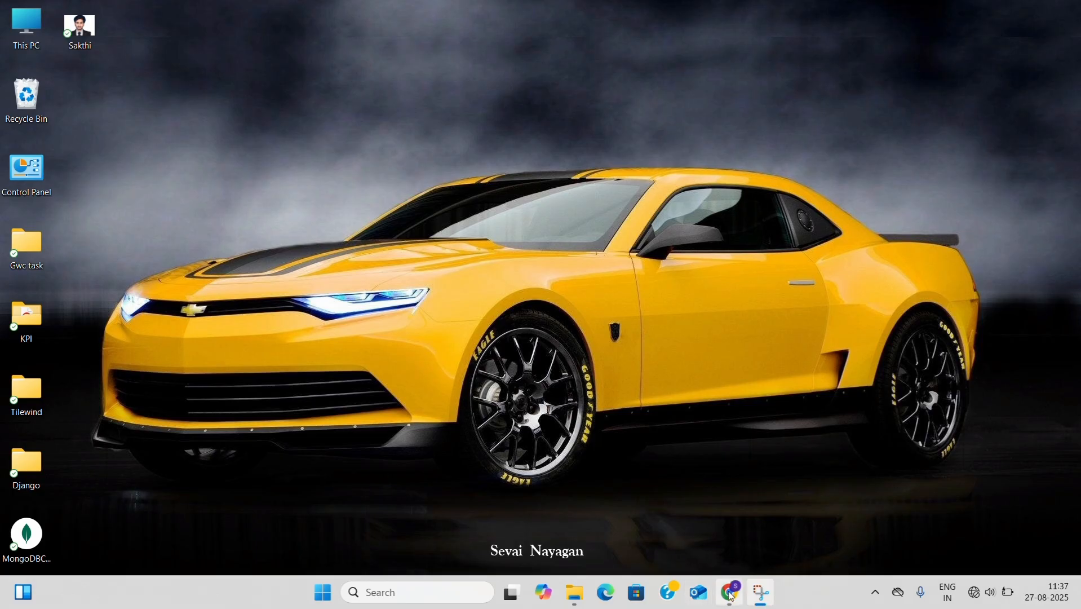
# Switch to Chrome and look over the Common Recruitment 2025 notification and online application links on the TNUSRB homepage.
pyautogui.click(732, 592)
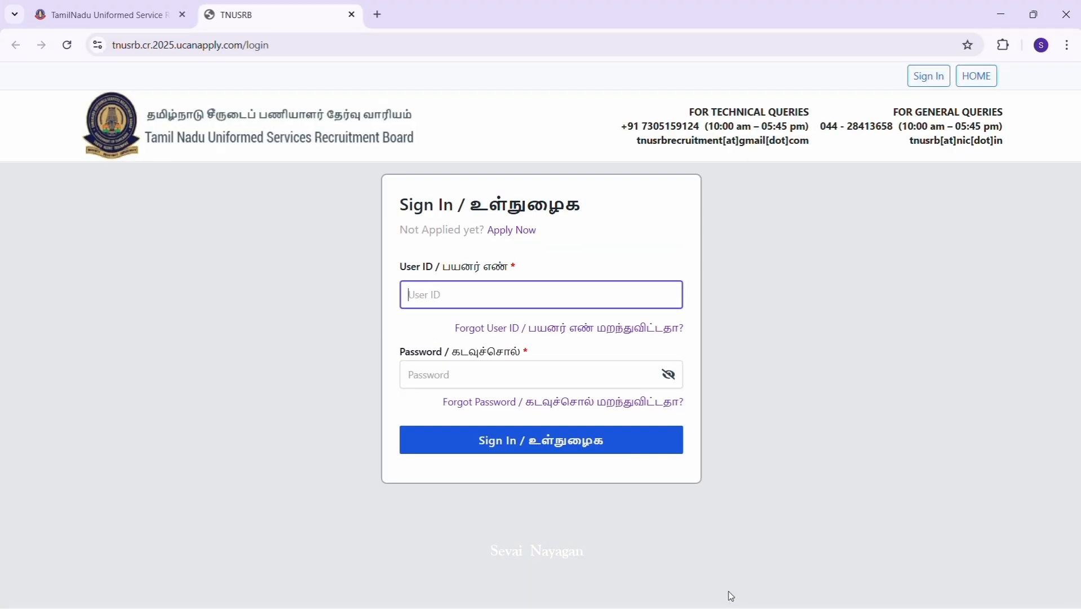
pyautogui.click(156, 12)
pyautogui.scroll(5, 289, 338)
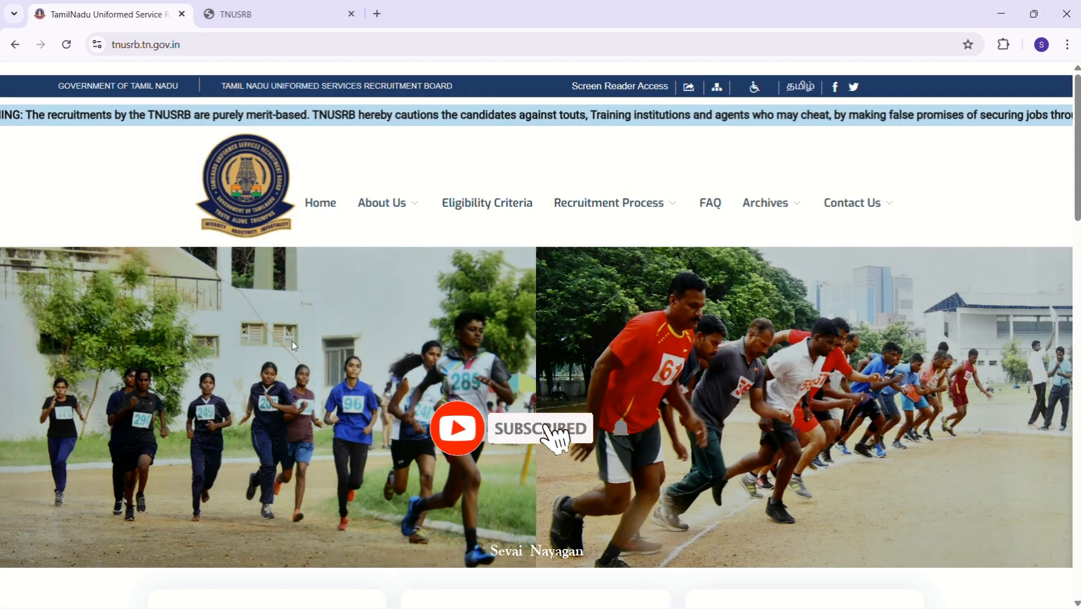
pyautogui.scroll(-5, 292, 341)
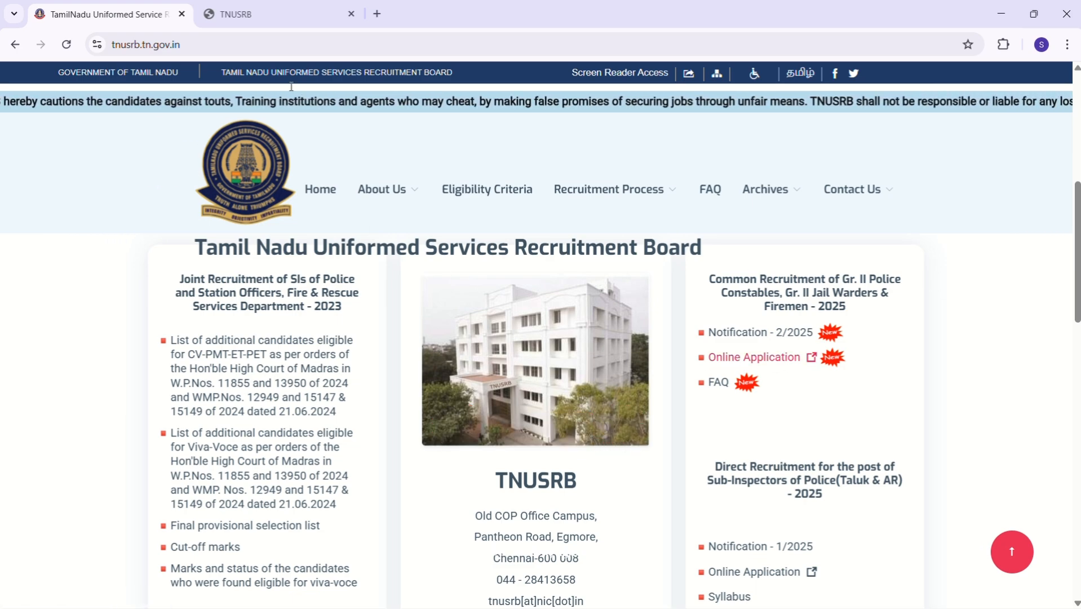
# Return to the TNUSRB sign-in page and open the Apply Now page for candidates who have not applied yet.
pyautogui.click(232, 16)
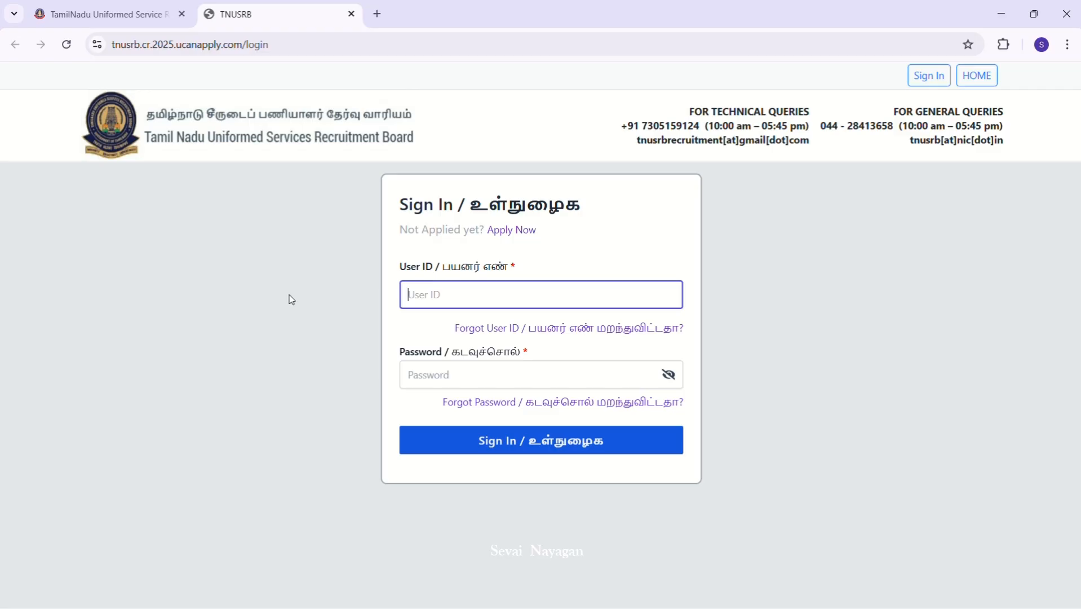
pyautogui.click(517, 235)
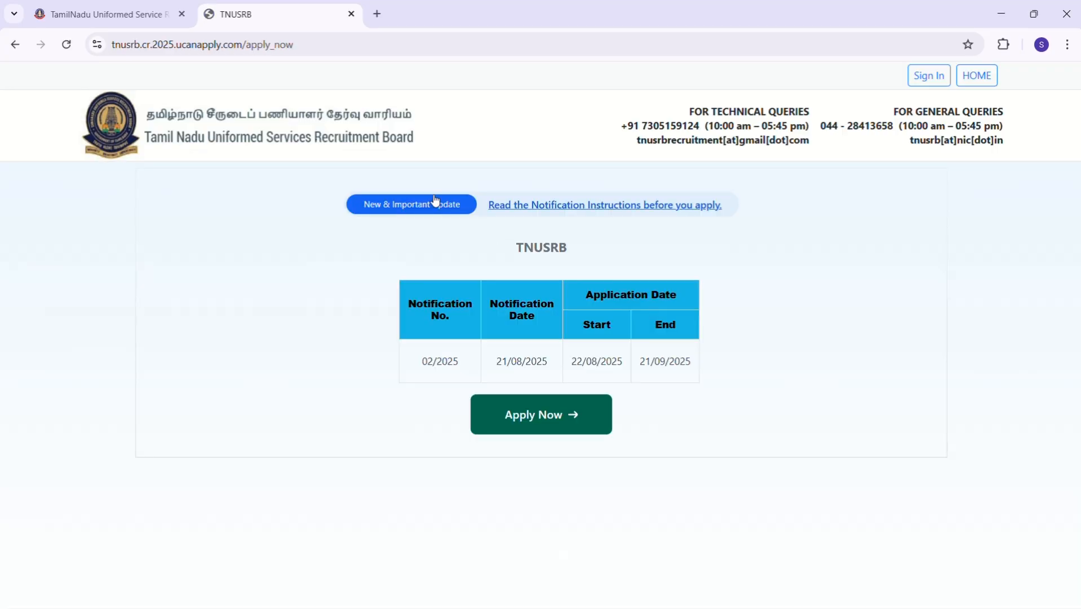
# Open the notification instructions PDF, Notification_CR_2025.pdf, and close it again to return to the application page.
pyautogui.click(556, 211)
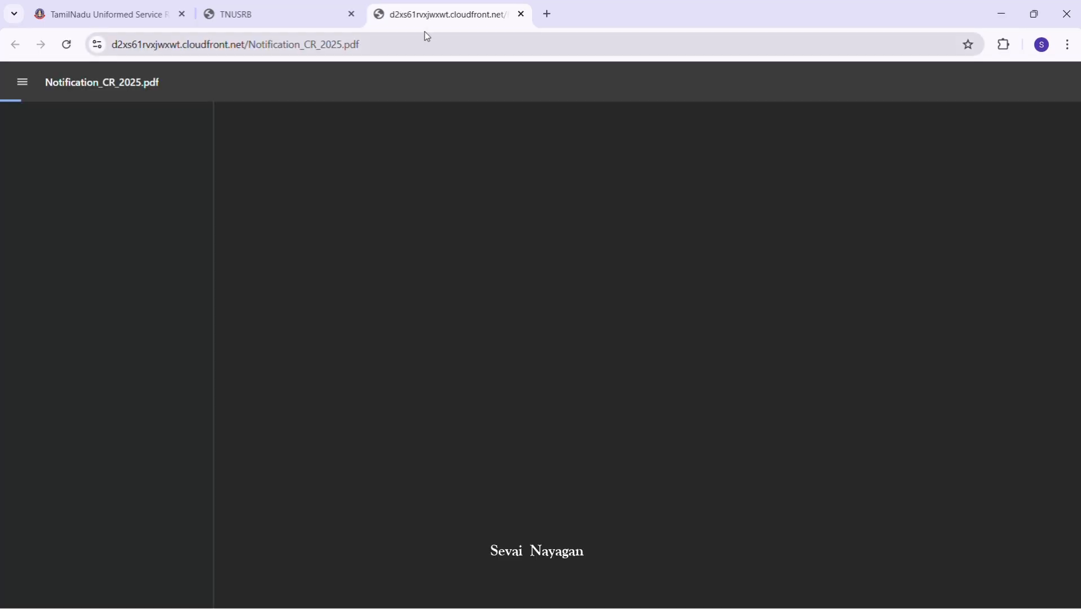
pyautogui.rightClick(413, 19)
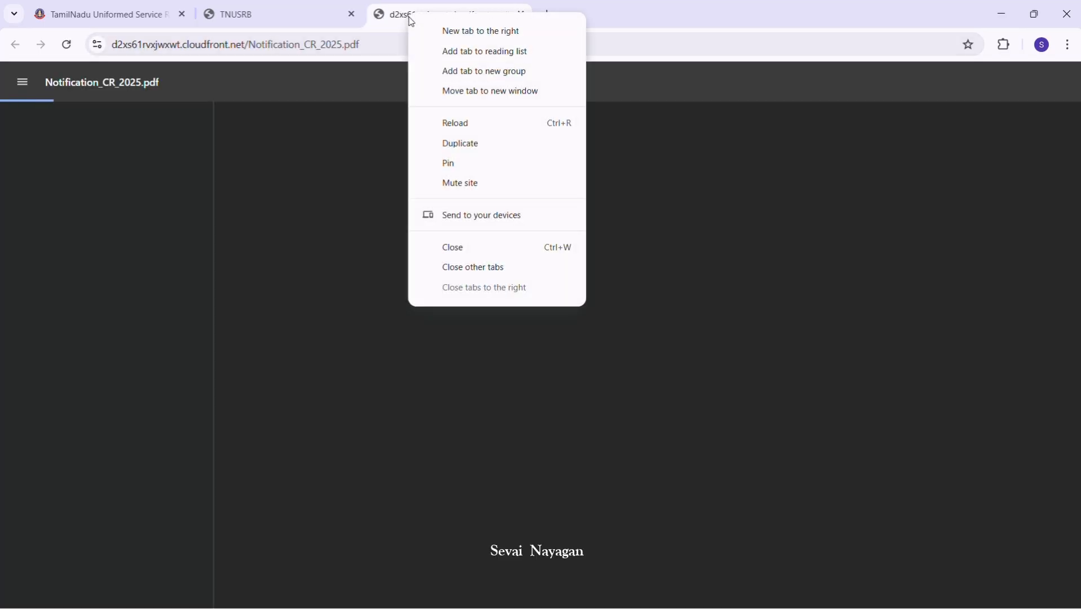
pyautogui.click(454, 251)
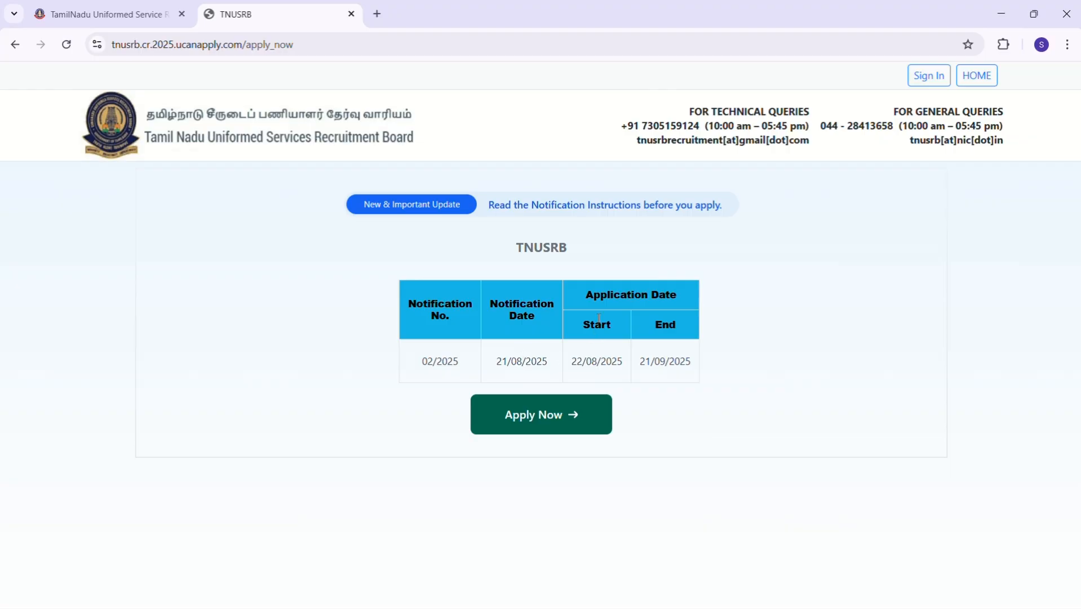
# Start a new application and complete the basic registration with the candidate's email ID and mobile number.
pyautogui.click(542, 425)
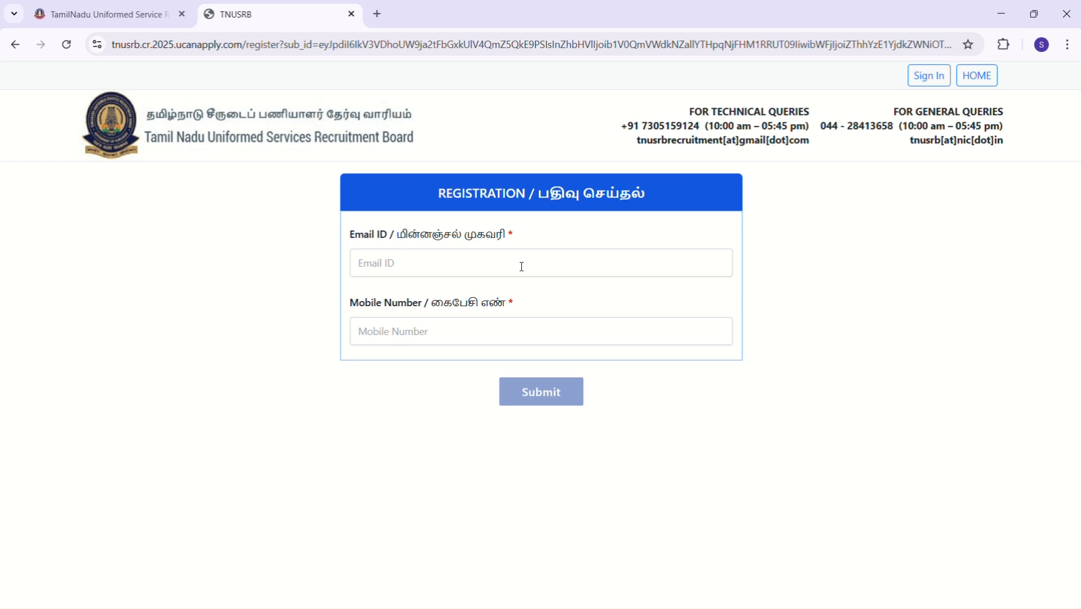
pyautogui.click(452, 334)
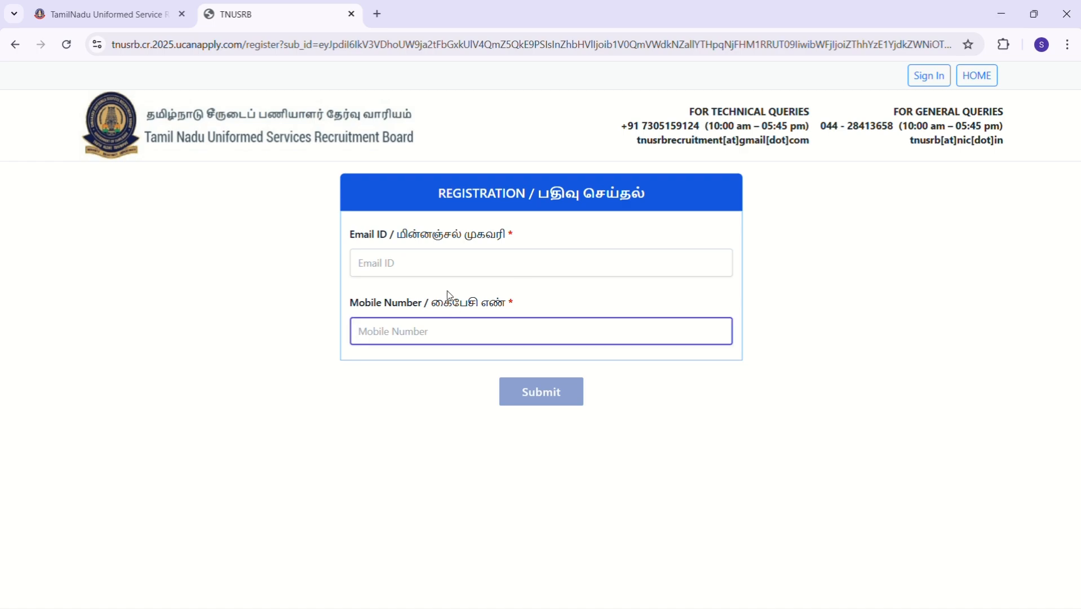
pyautogui.click(444, 264)
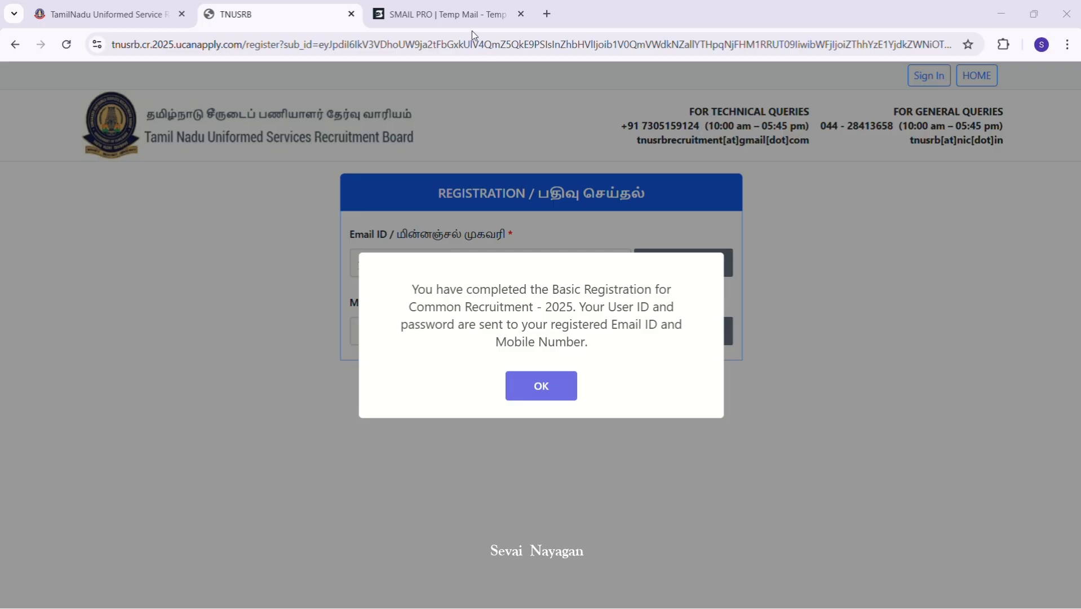
pyautogui.press('Return')
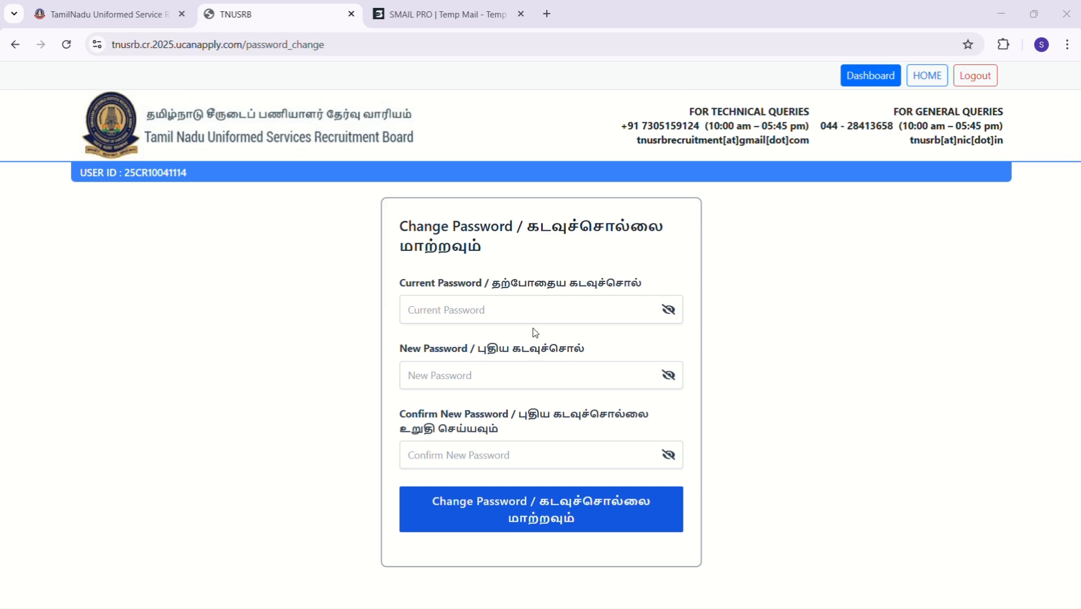
# Change the account password by filling in the current password, the new password and its confirmation.
pyautogui.click(533, 311)
pyautogui.click(528, 375)
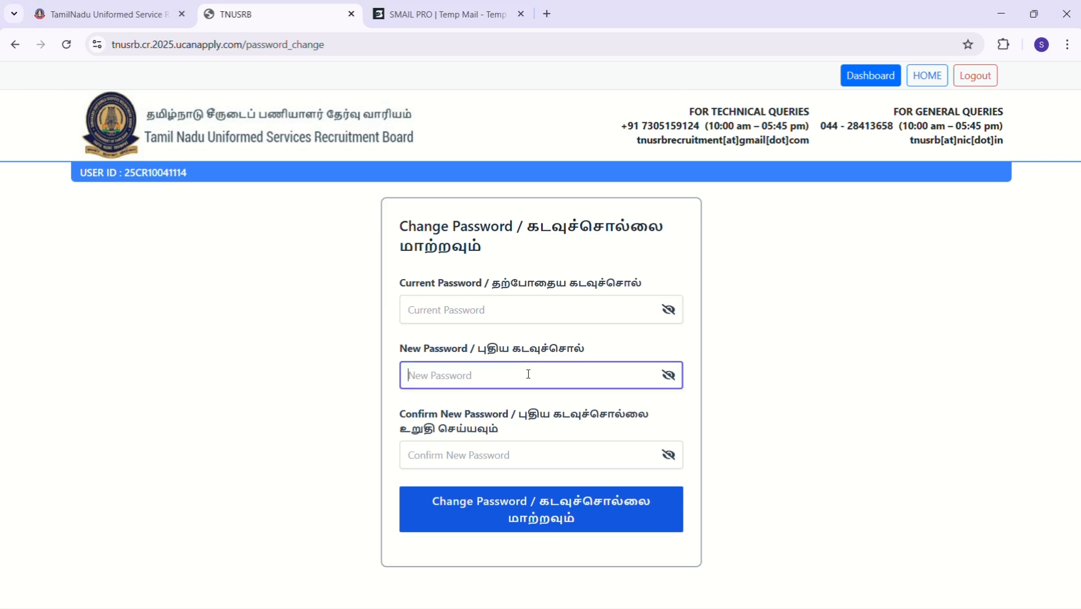
pyautogui.click(519, 453)
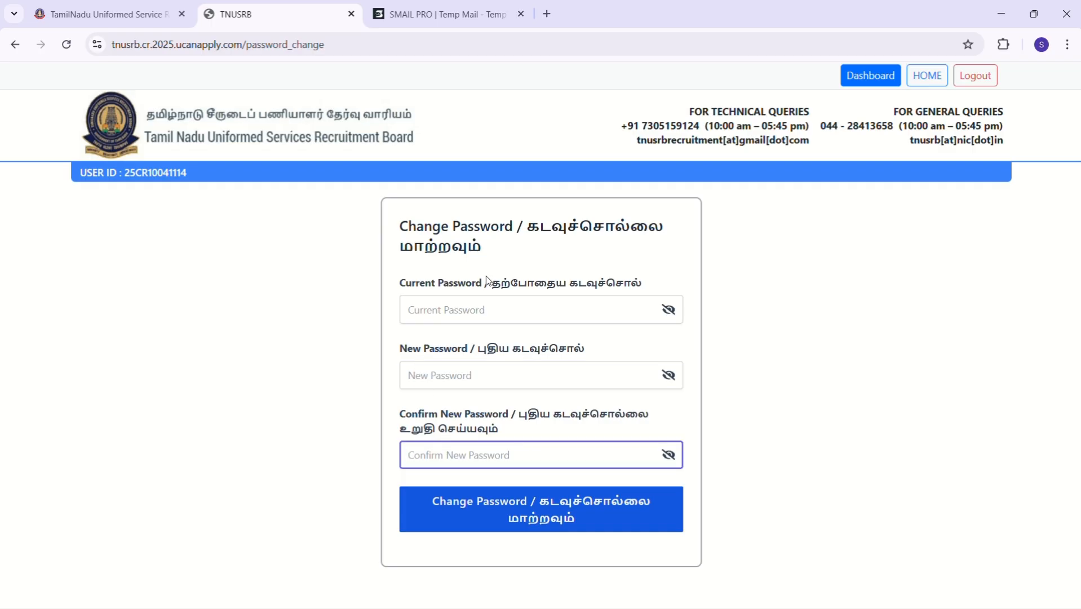
pyautogui.click(484, 305)
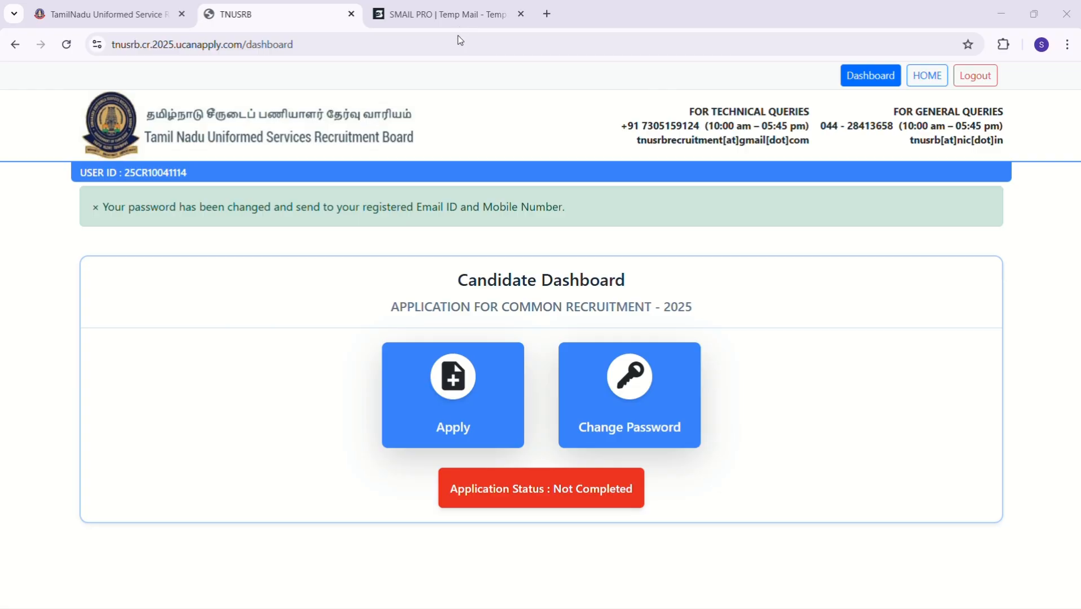
# Open the Common Recruitment 2025 application from the candidate dashboard and review the dates and instruction links under Important Details.
pyautogui.click(445, 403)
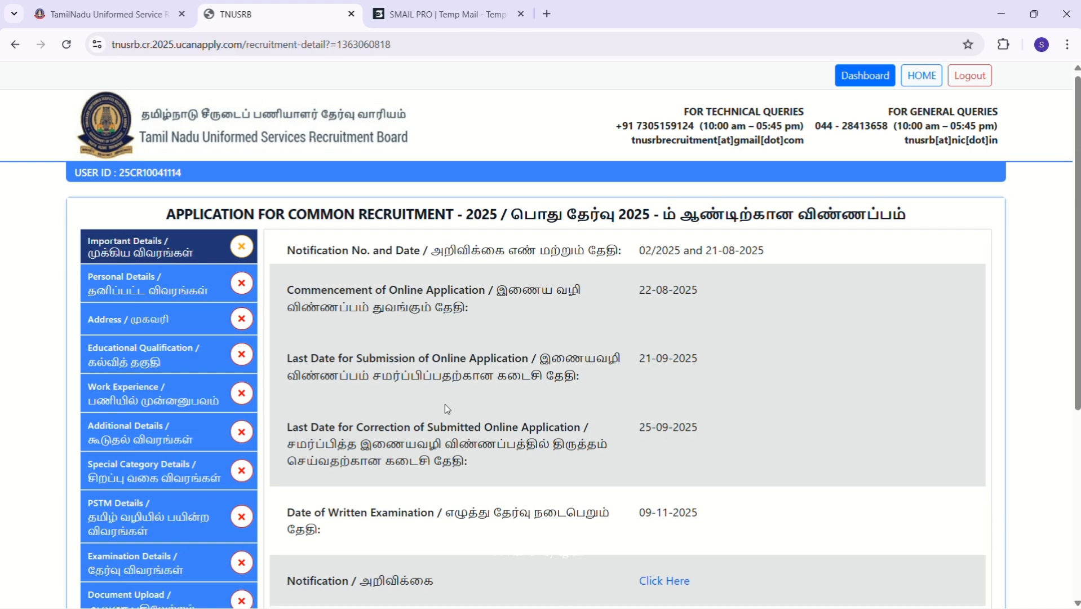
pyautogui.scroll(-1, 277, 437)
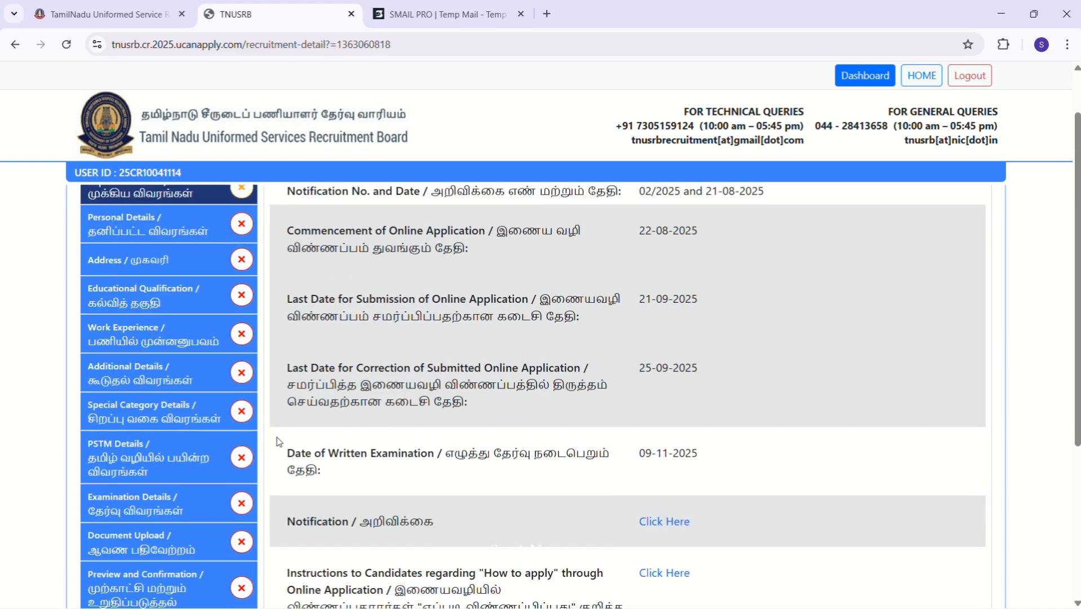
pyautogui.scroll(-1, 277, 437)
pyautogui.scroll(3, 276, 437)
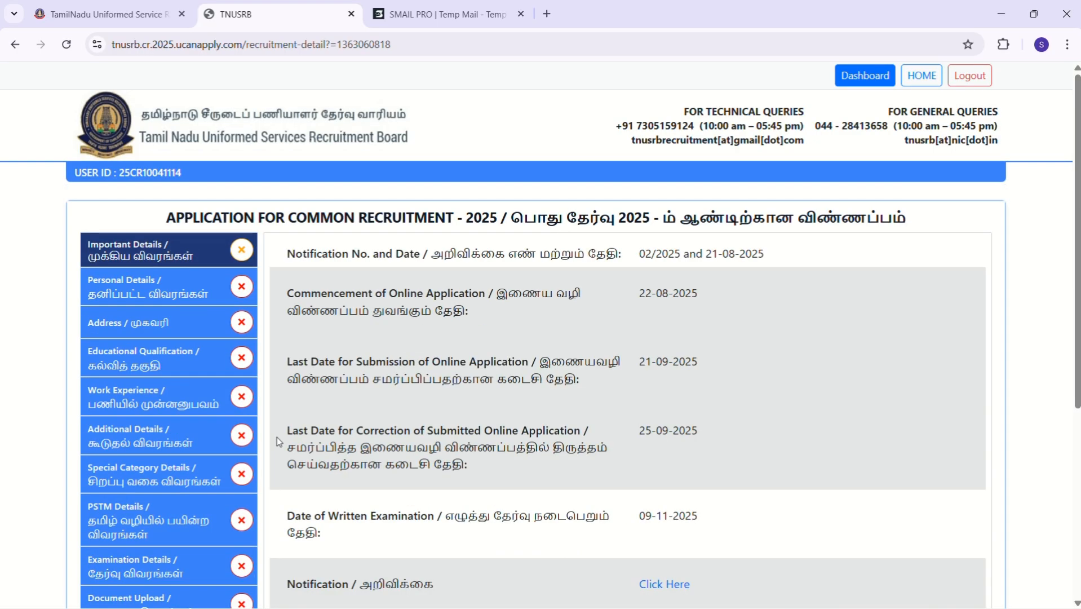
pyautogui.scroll(-1, 573, 395)
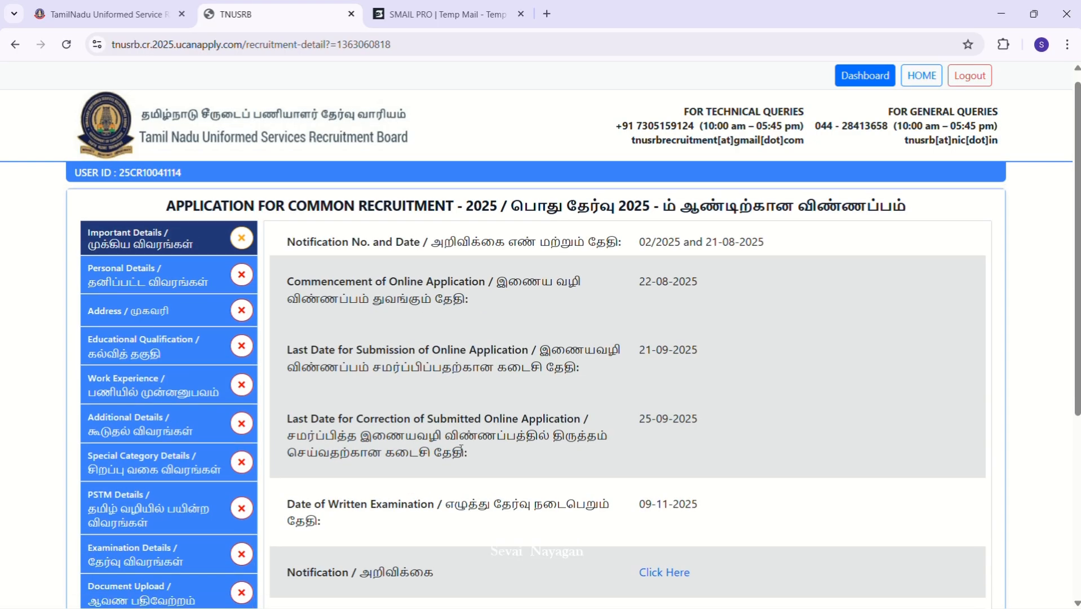
pyautogui.scroll(-5, 460, 449)
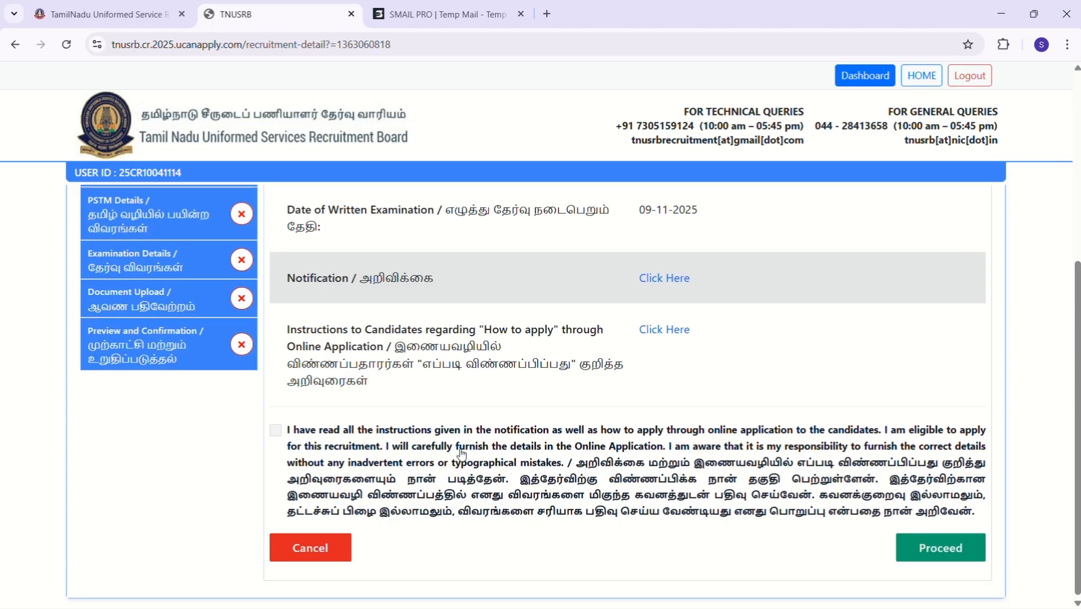
pyautogui.scroll(4, 461, 451)
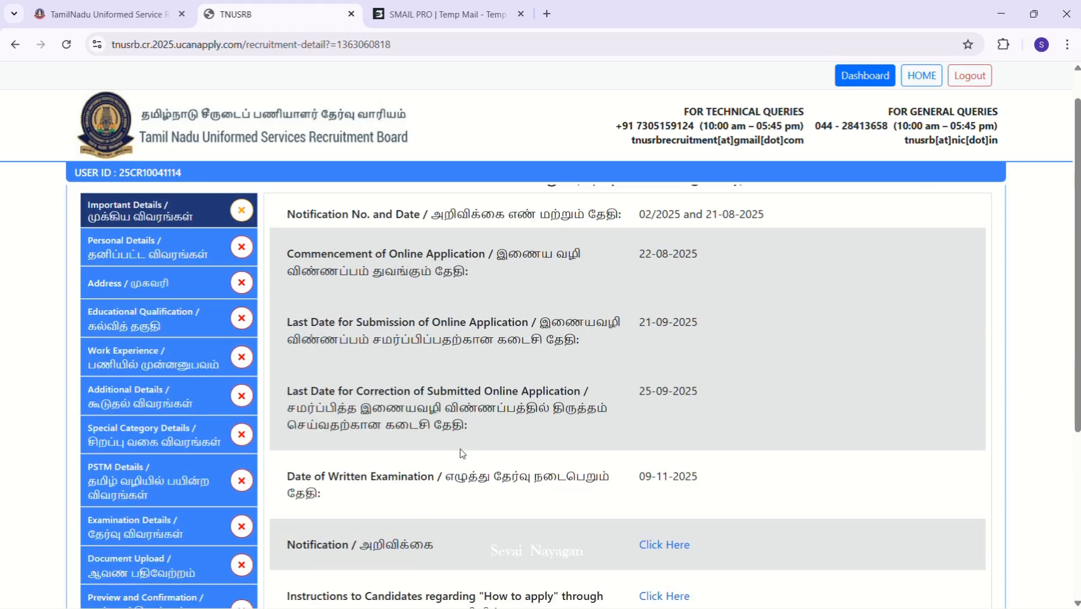
pyautogui.scroll(-3, 461, 449)
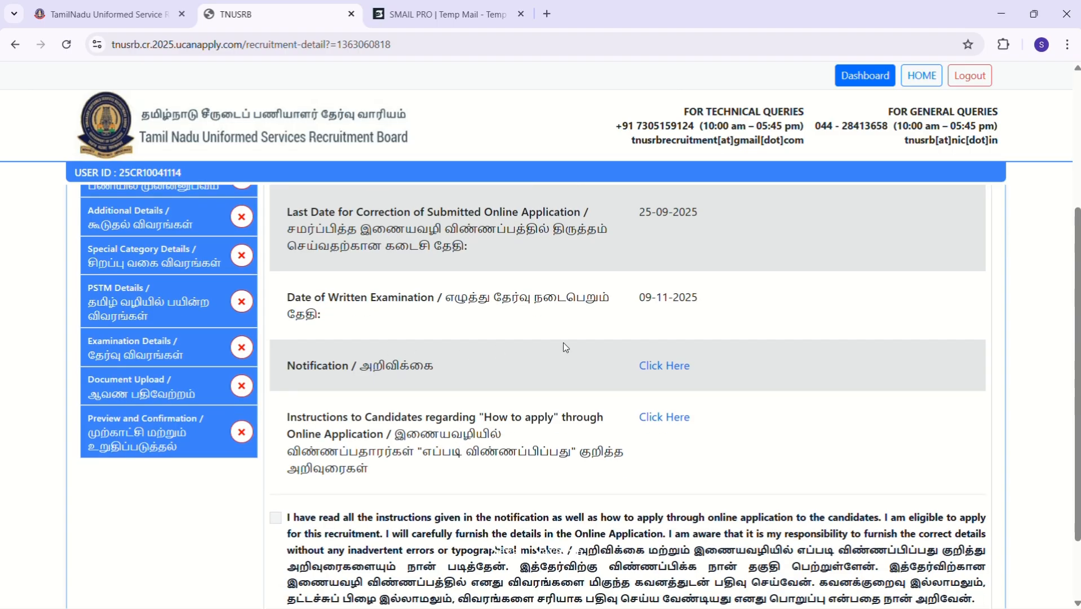
pyautogui.scroll(-2, 313, 500)
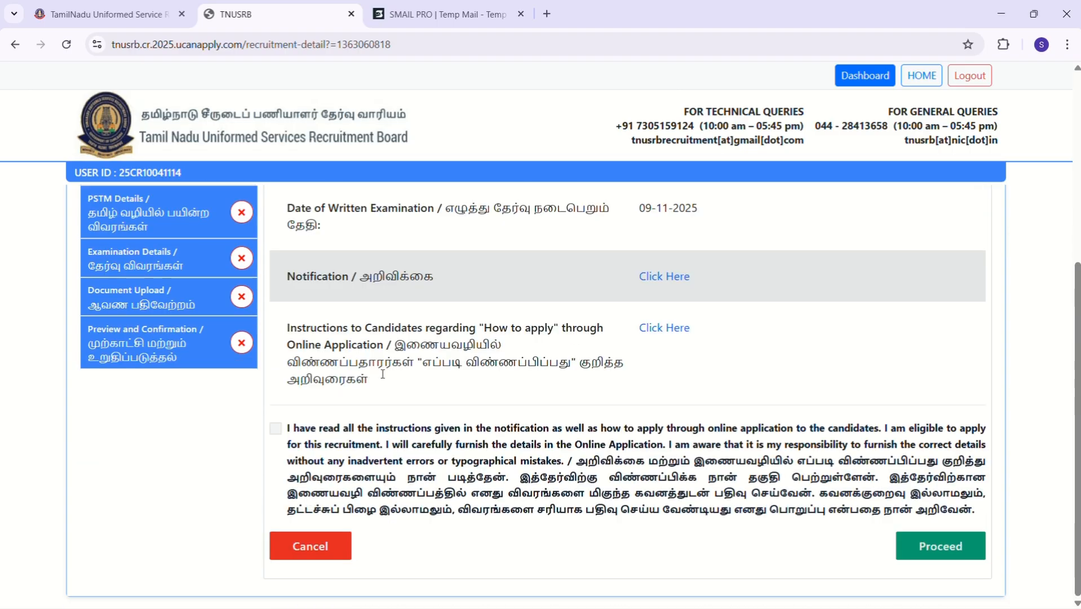
# Accept the declaration about having read all instructions and proceed to the Personal Details section.
pyautogui.click(278, 430)
pyautogui.click(906, 548)
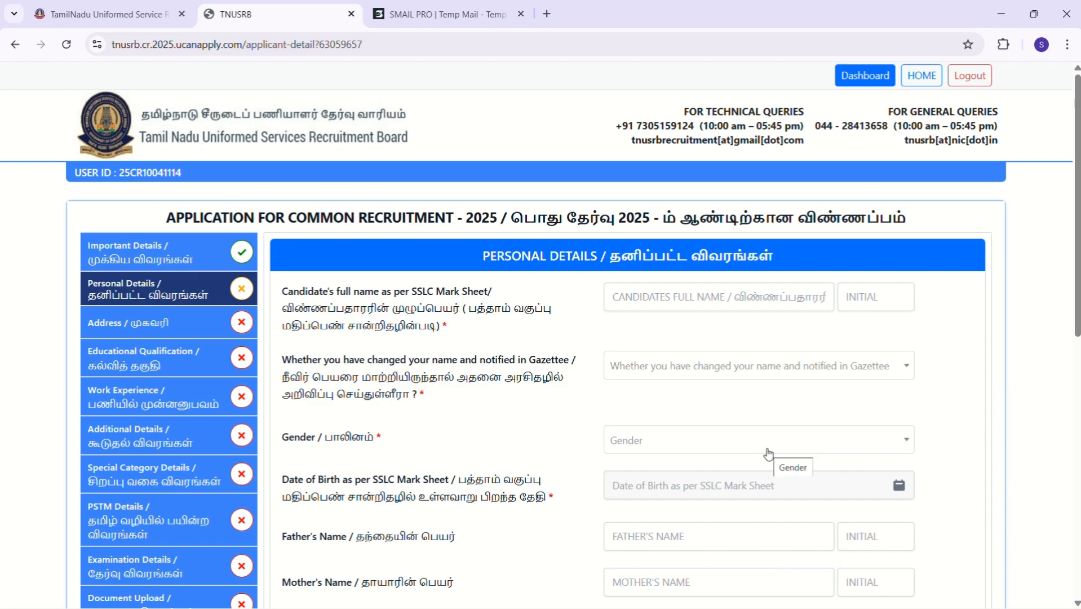
pyautogui.scroll(-1, 768, 453)
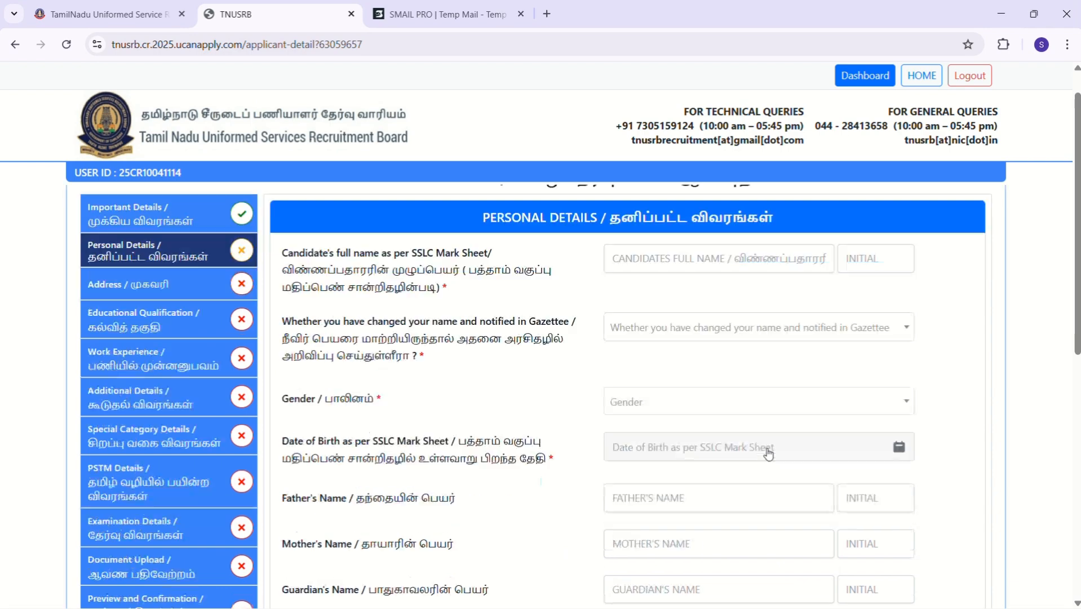
pyautogui.scroll(1, 768, 448)
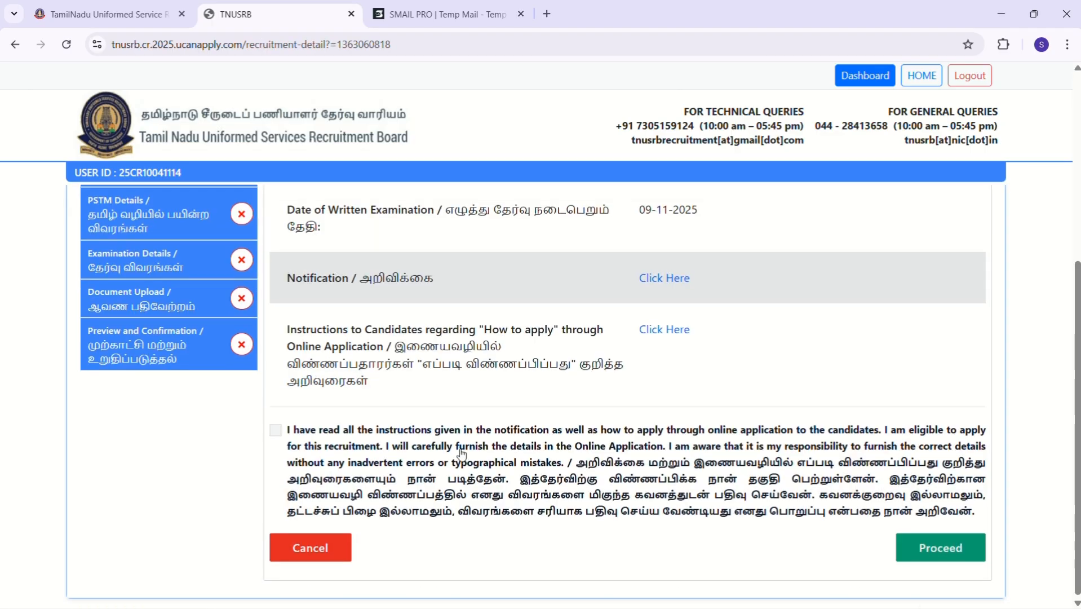
# Review the Important Details once more, agree to the eligibility declaration and continue to Personal Details.
pyautogui.scroll(5, 461, 451)
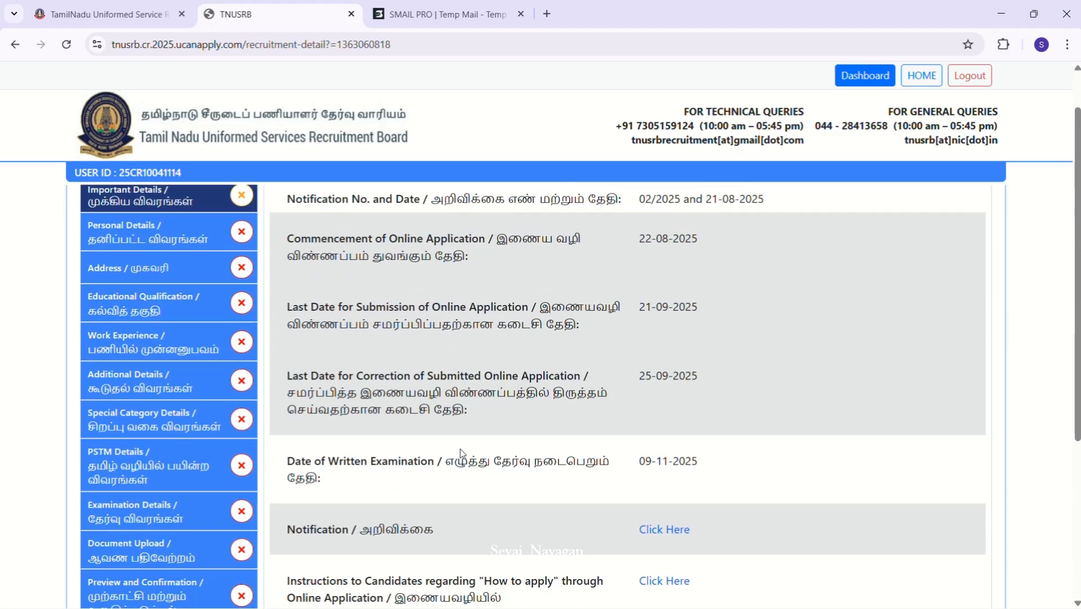
pyautogui.scroll(-3, 461, 449)
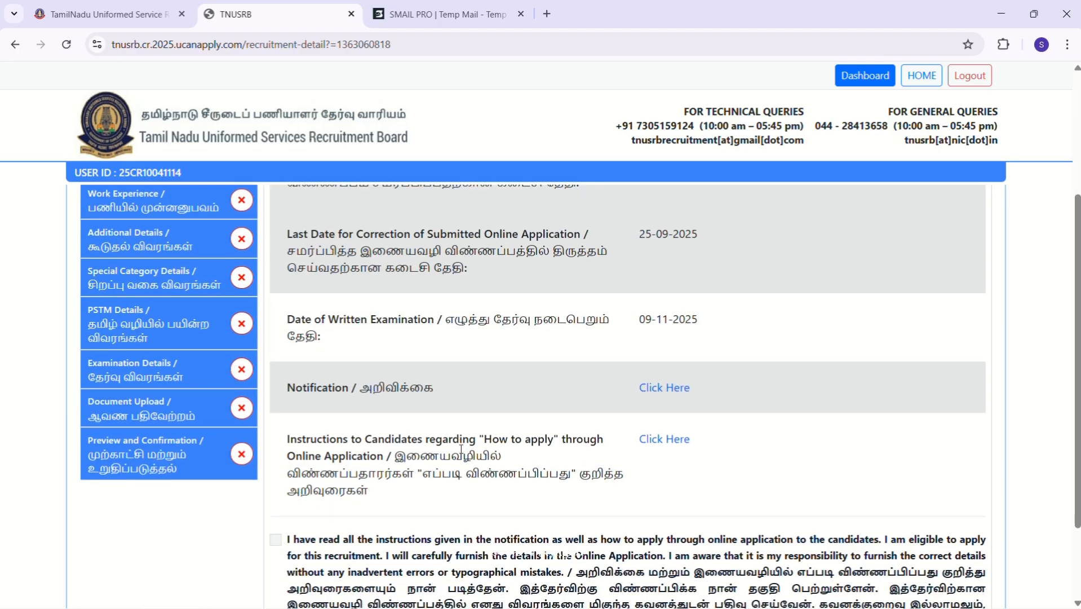
pyautogui.scroll(-1, 461, 451)
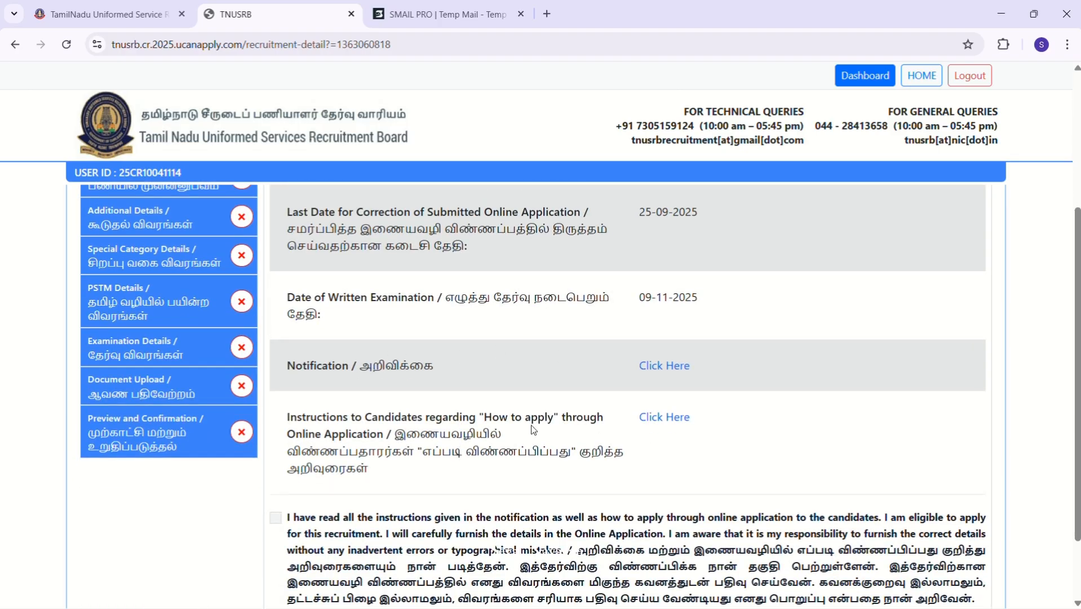
pyautogui.scroll(-2, 391, 436)
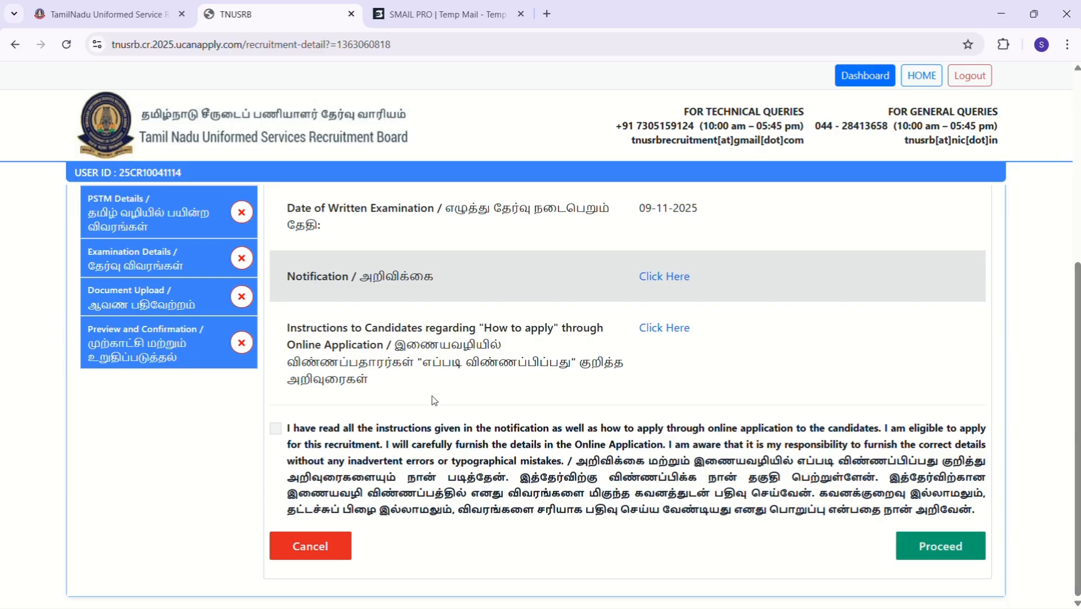
pyautogui.click(278, 432)
pyautogui.click(902, 545)
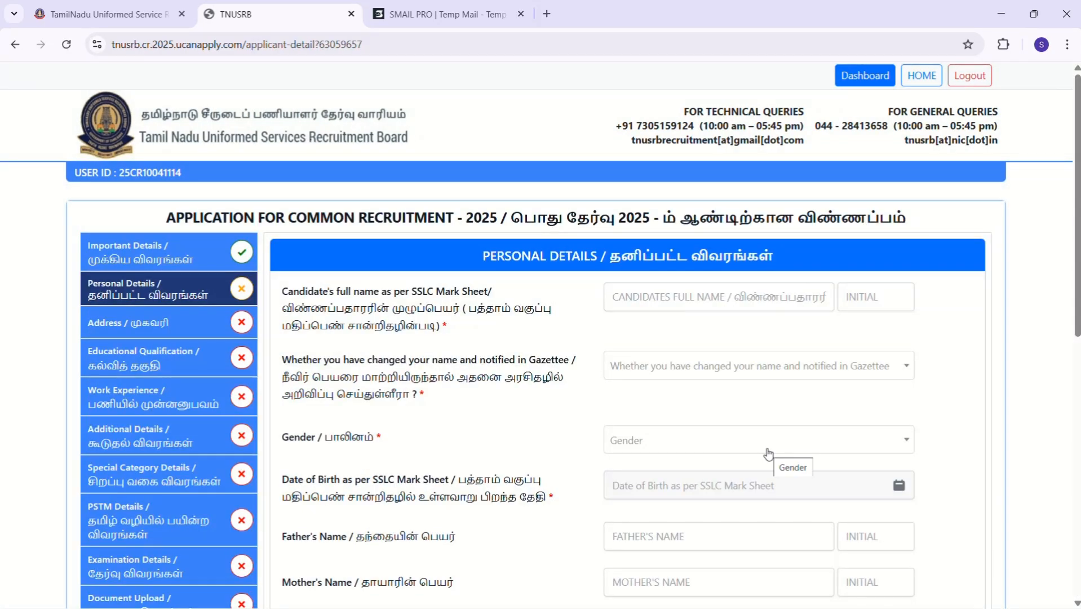
# Review the candidate's full name and initial fields and the entries below them in the Personal Details form.
pyautogui.scroll(-1, 768, 453)
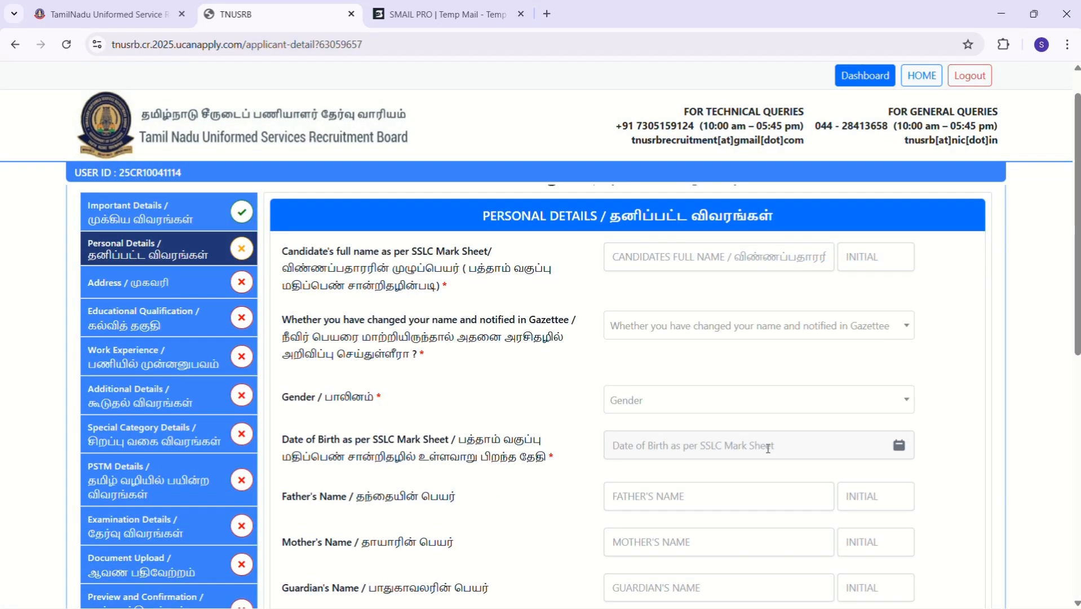
pyautogui.scroll(1, 769, 448)
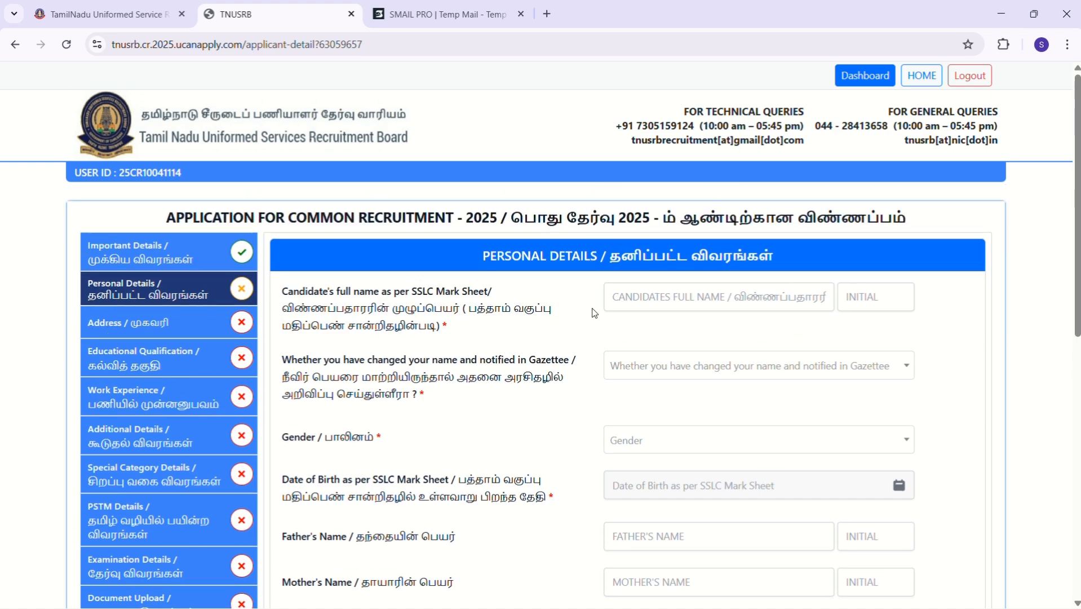
pyautogui.click(630, 297)
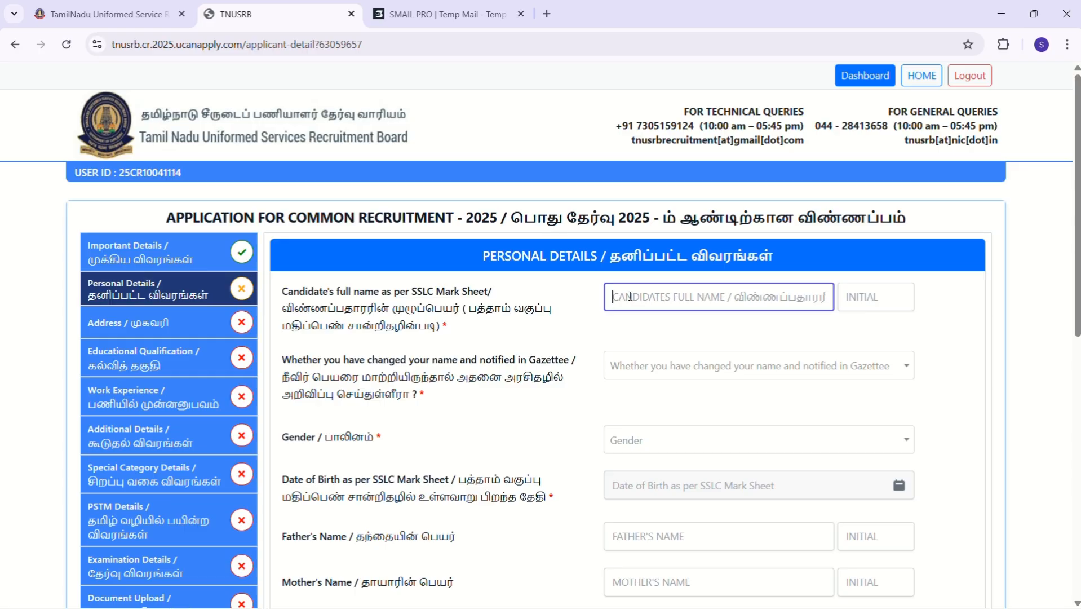
pyautogui.click(884, 299)
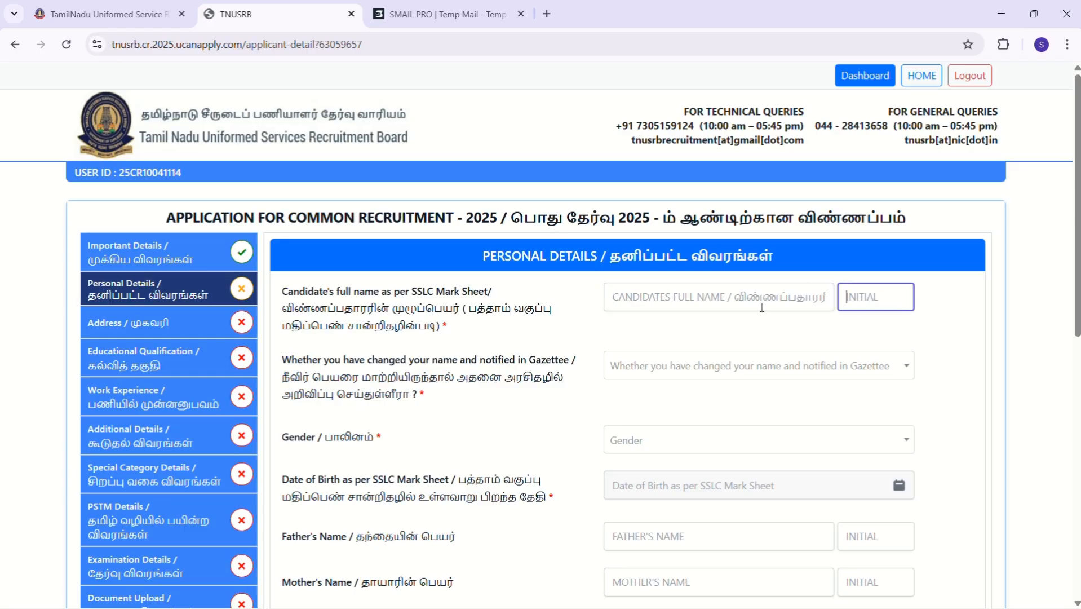
pyautogui.scroll(-1, 761, 308)
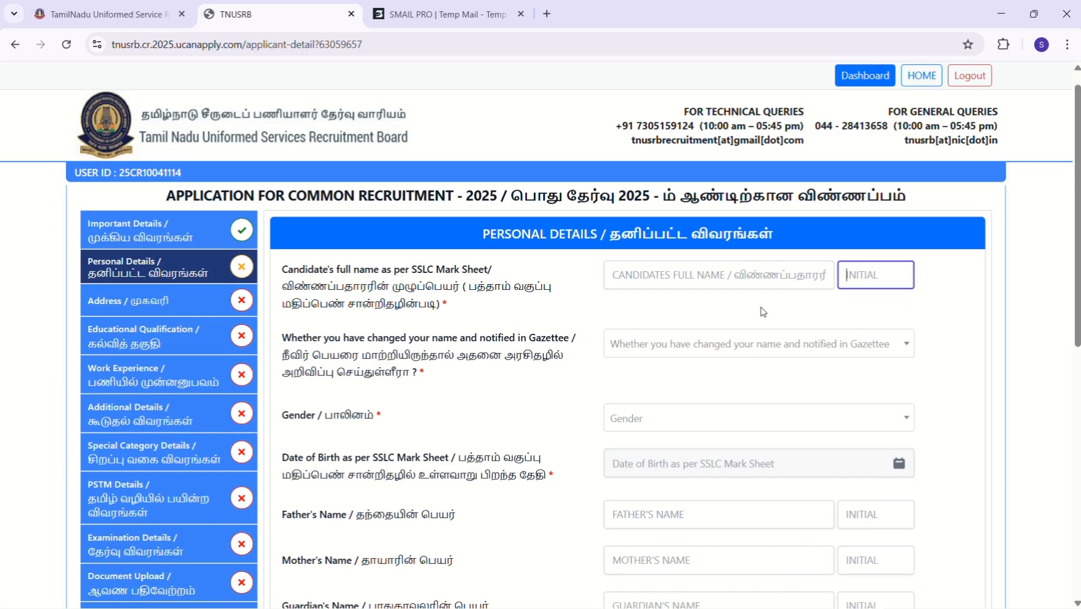
pyautogui.scroll(-1, 763, 311)
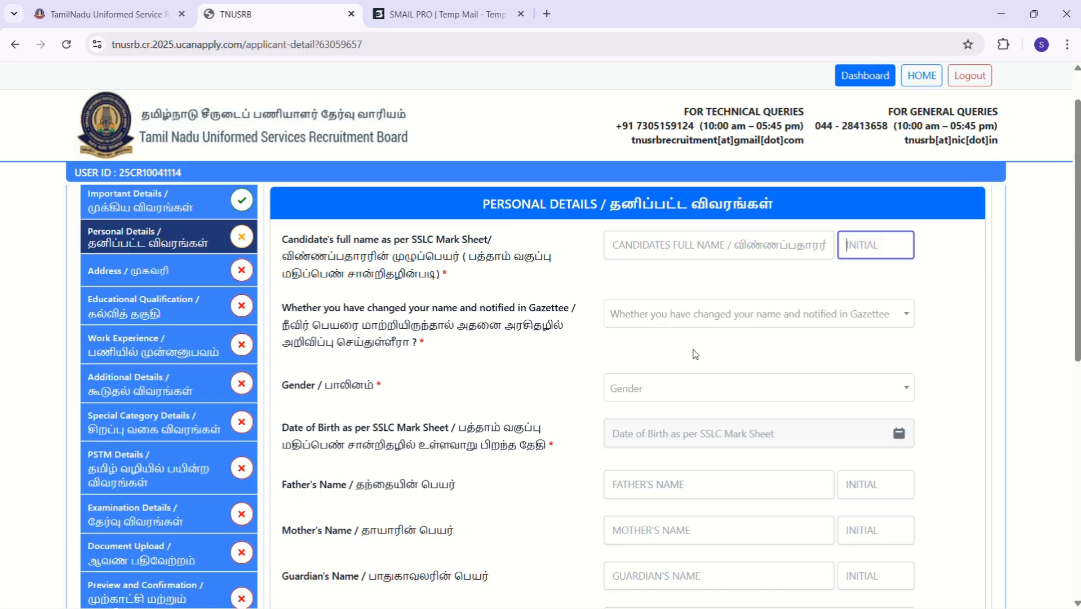
pyautogui.scroll(-1, 695, 353)
pyautogui.scroll(-1, 695, 354)
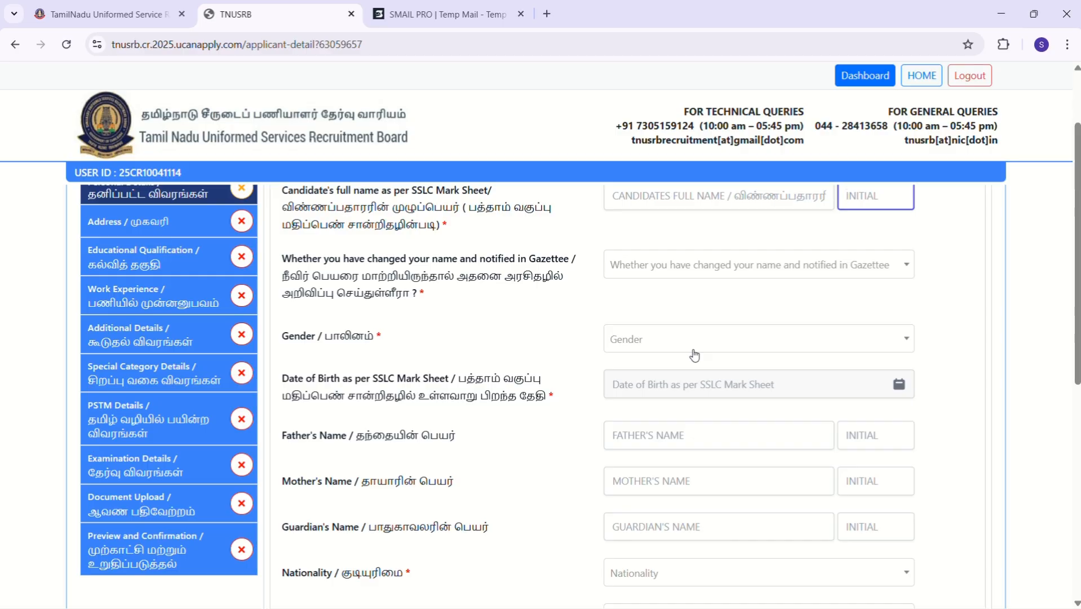
pyautogui.scroll(-1, 695, 353)
pyautogui.scroll(2, 695, 349)
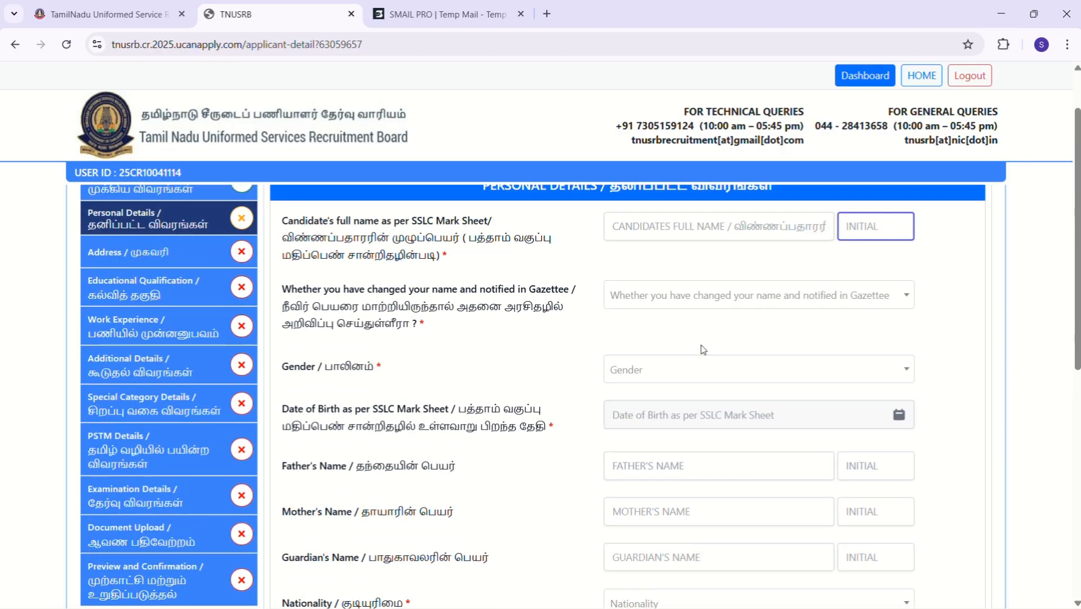
# Answer No to the name change notified in the Gazette and set the gender to Male.
pyautogui.click(770, 304)
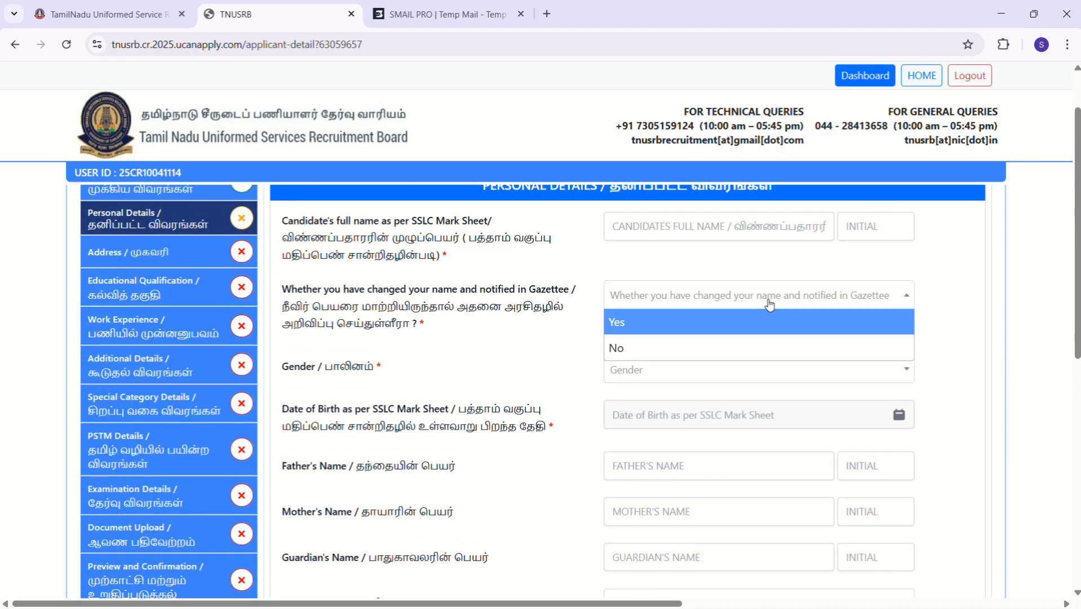
pyautogui.click(707, 349)
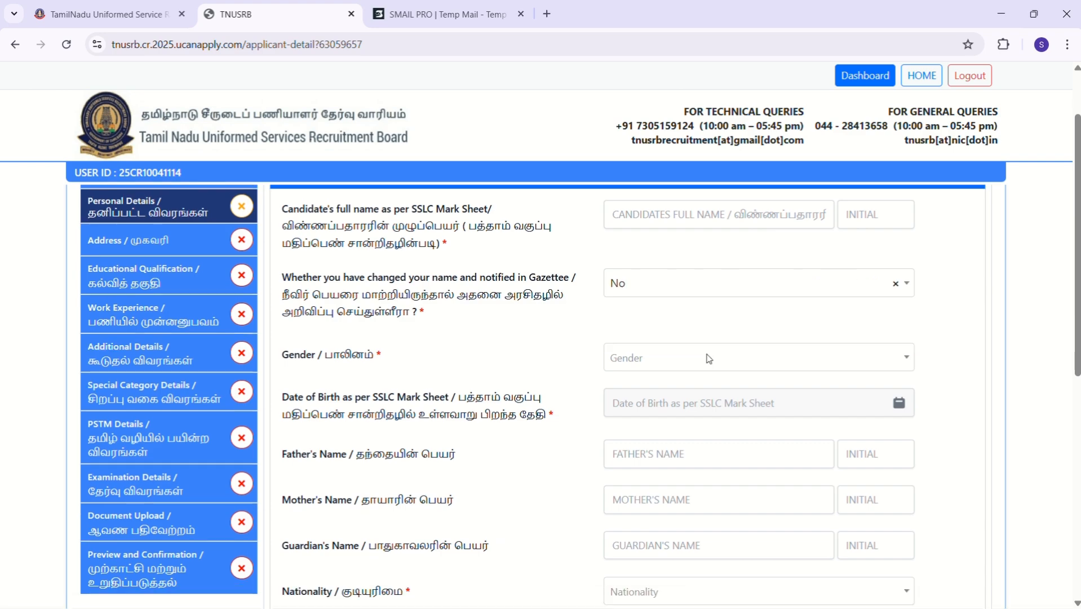
pyautogui.scroll(-1, 708, 360)
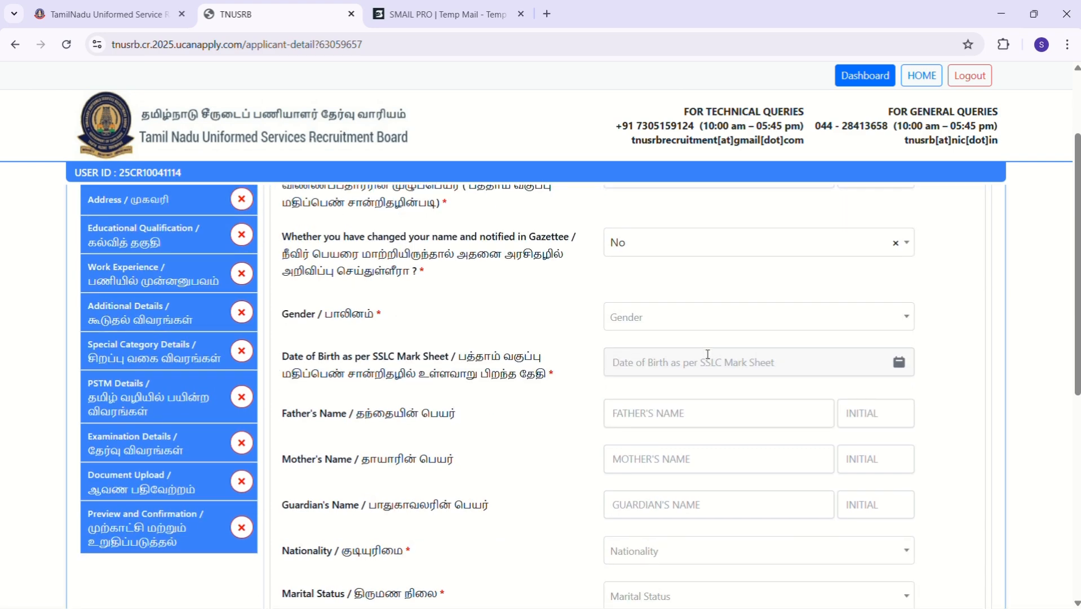
pyautogui.scroll(-2, 707, 354)
pyautogui.click(646, 254)
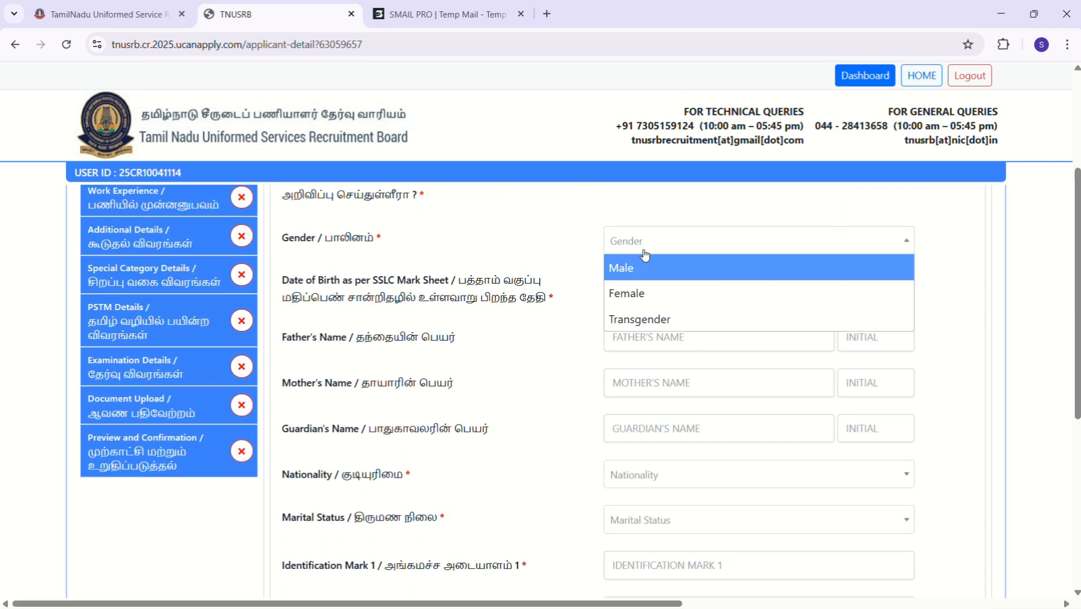
pyautogui.click(634, 269)
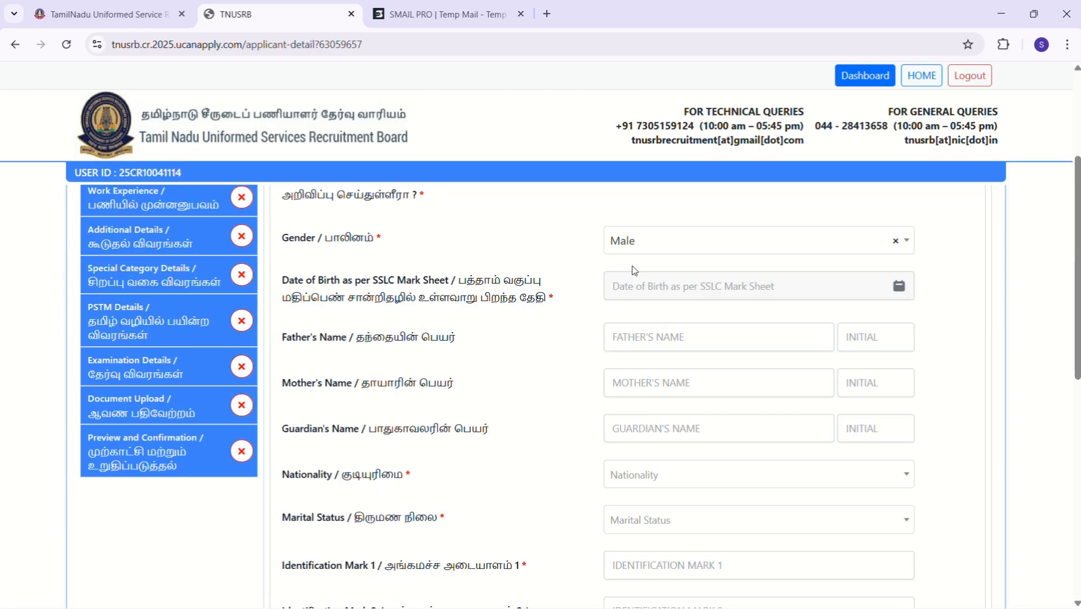
# Review the date of birth, father's, mother's and guardian's name fields and the remaining personal detail entries.
pyautogui.scroll(-1, 637, 304)
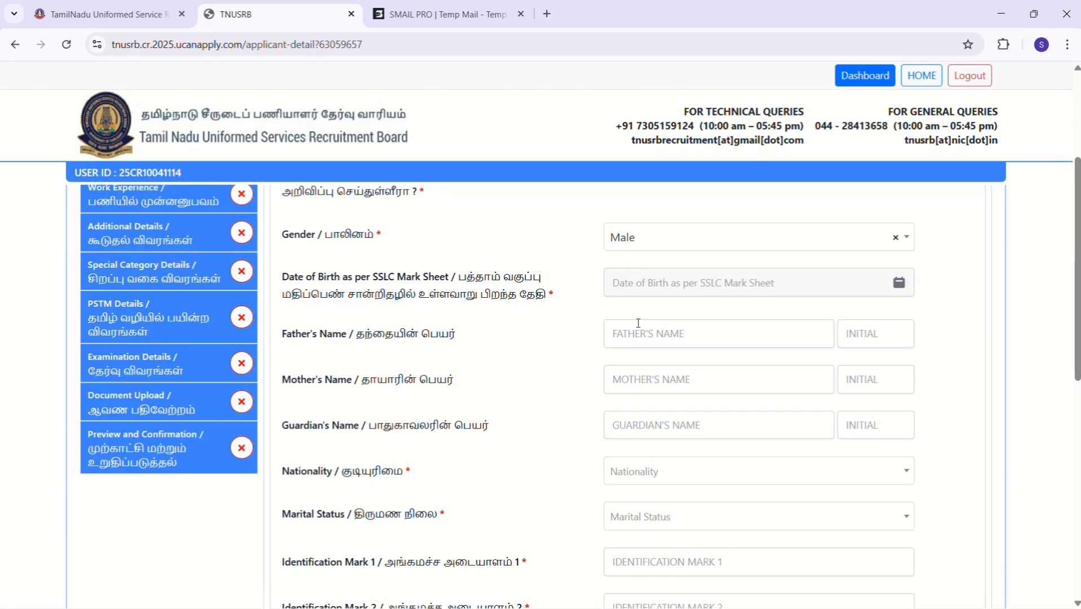
pyautogui.scroll(-1, 638, 323)
pyautogui.scroll(-1, 705, 268)
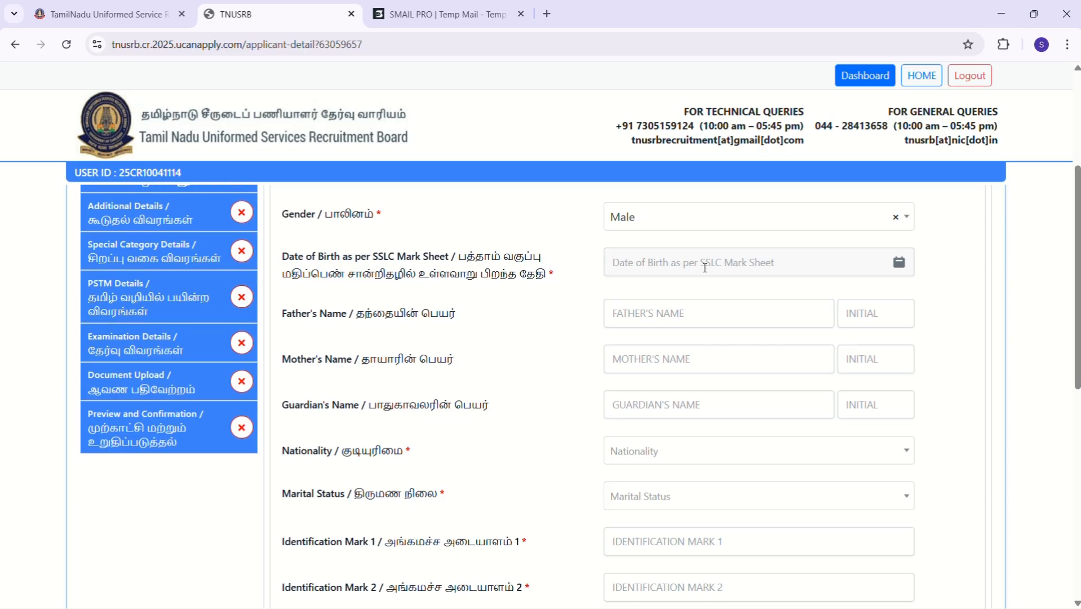
pyautogui.scroll(-1, 705, 269)
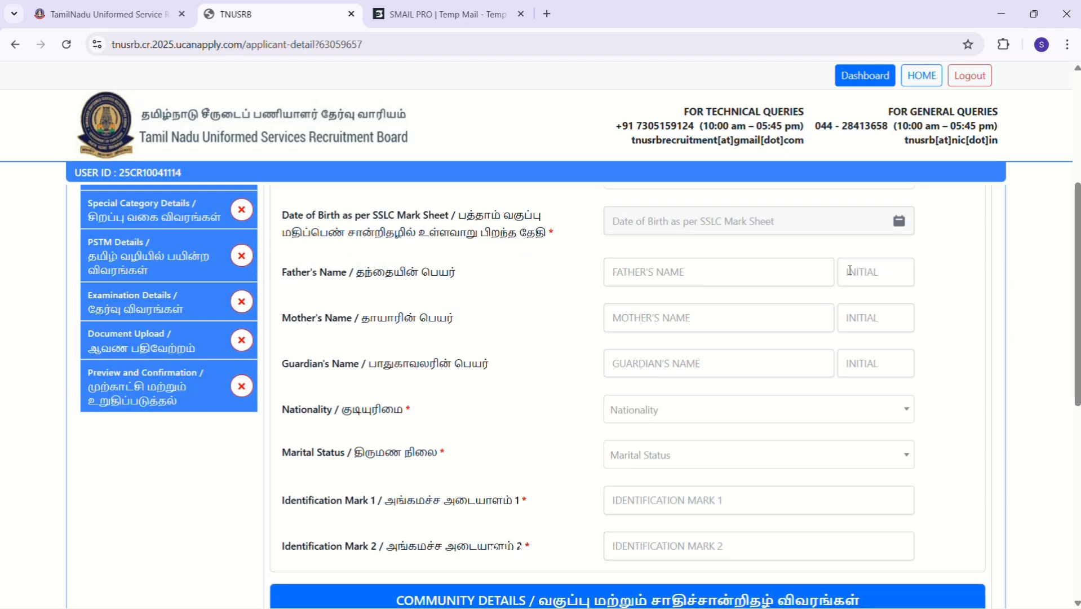
pyautogui.scroll(-1, 727, 310)
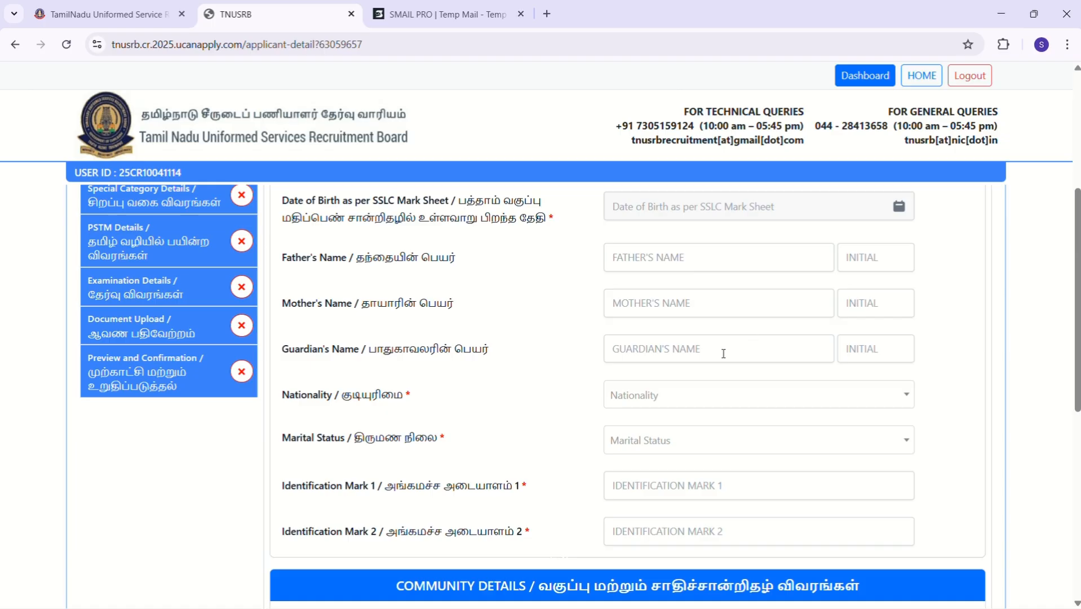
pyautogui.scroll(-2, 804, 399)
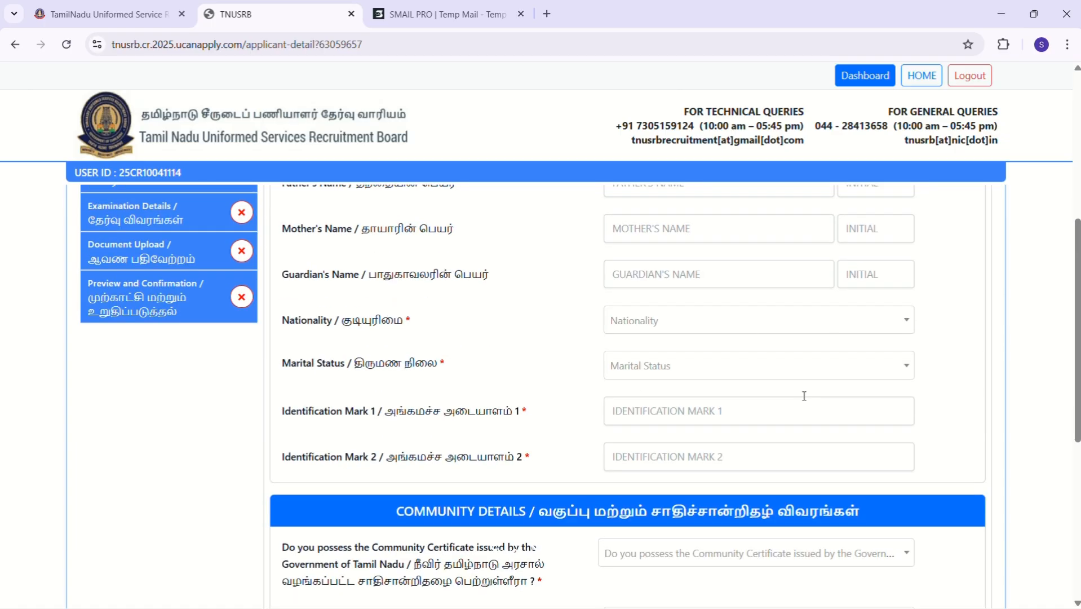
pyautogui.scroll(2, 805, 399)
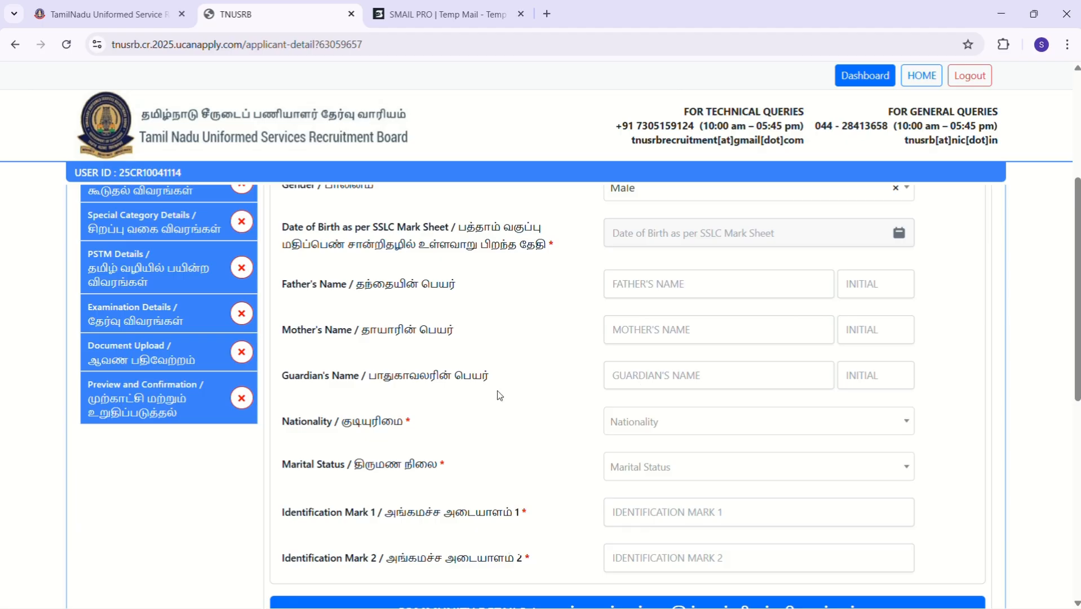
pyautogui.scroll(-3, 499, 396)
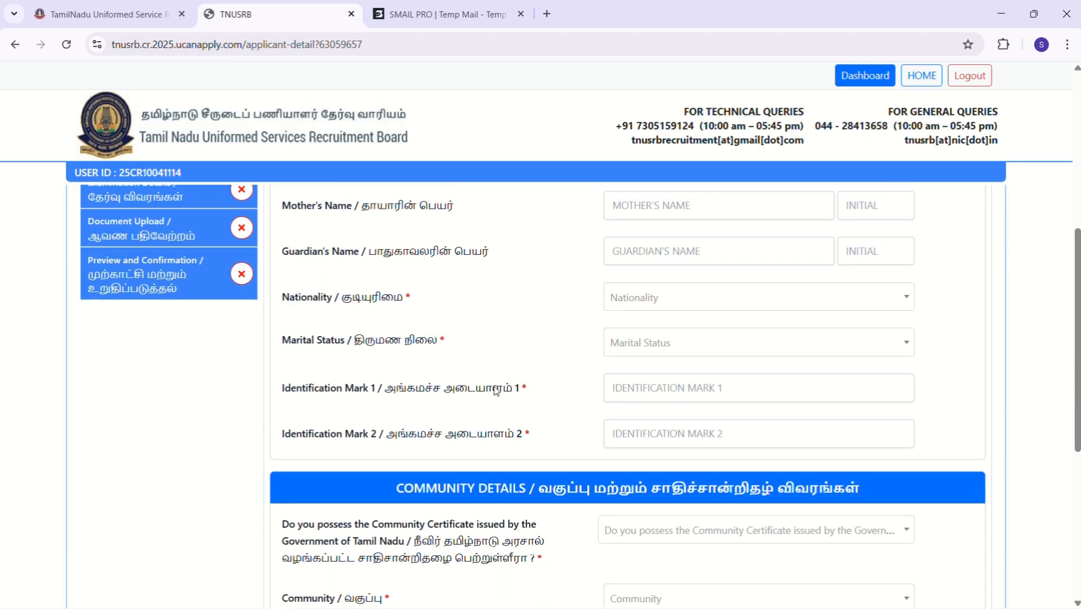
# Set the nationality to Citizen of India and the religion to Hindu.
pyautogui.click(614, 301)
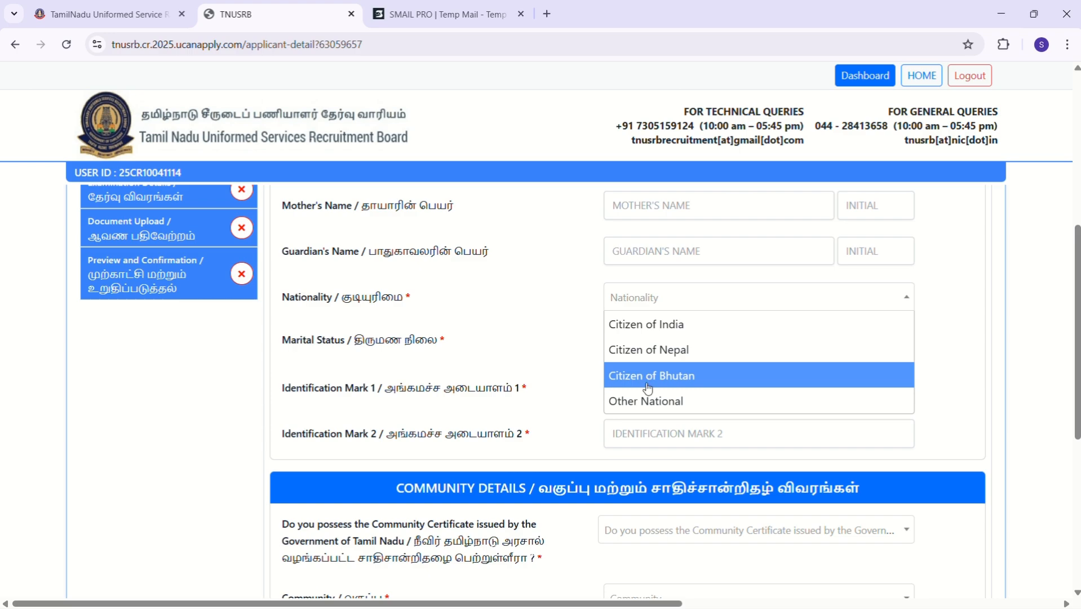
pyautogui.click(652, 325)
pyautogui.scroll(-1, 526, 354)
pyautogui.click(683, 304)
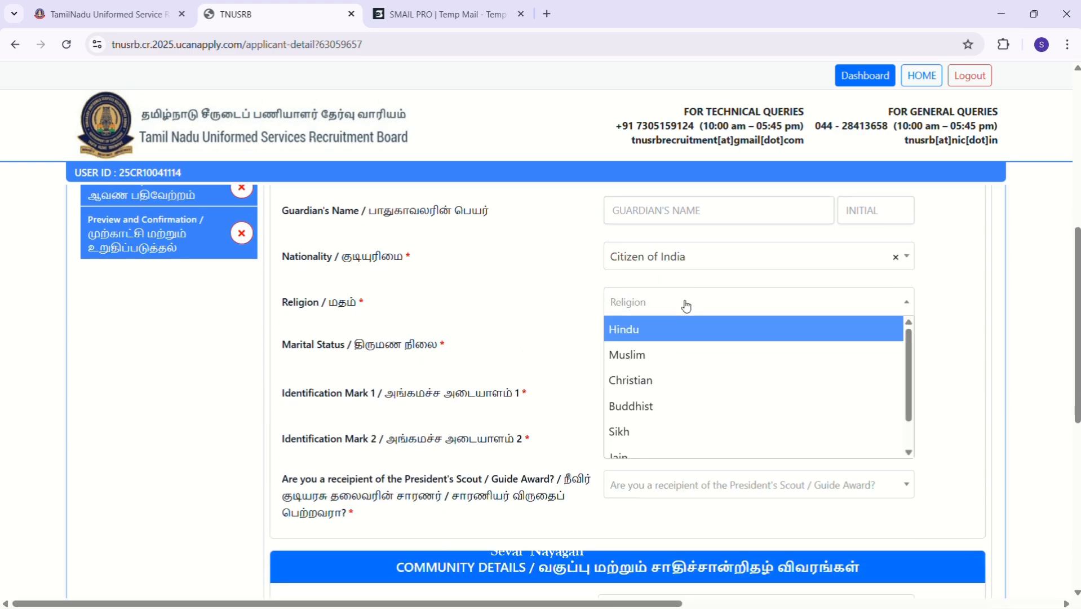
pyautogui.click(651, 335)
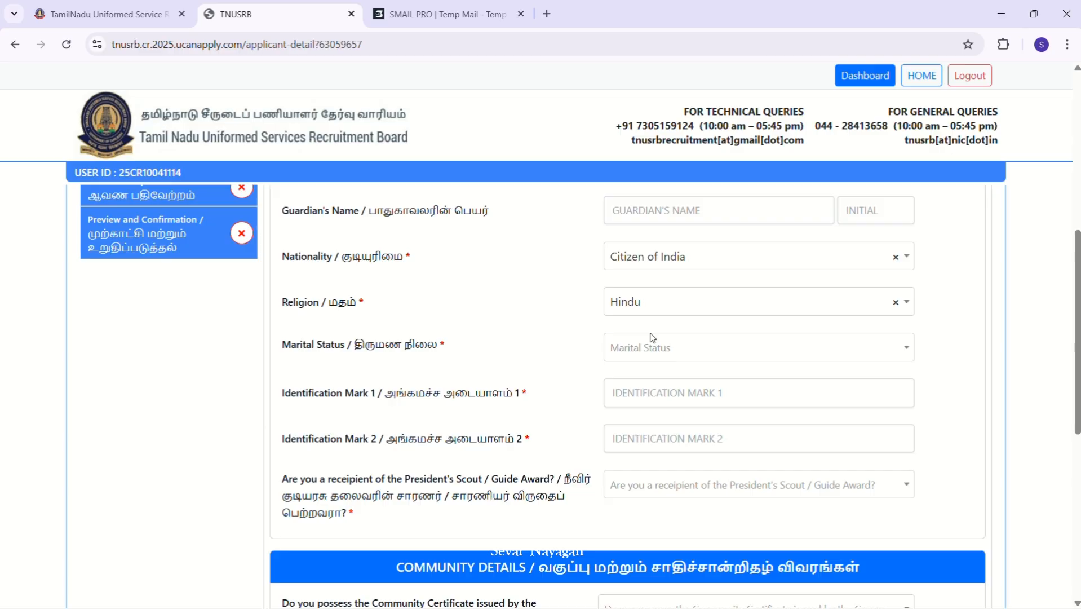
# Set the marital status to Unmarried and answer No to the President's Scout / Guide Award question.
pyautogui.click(670, 350)
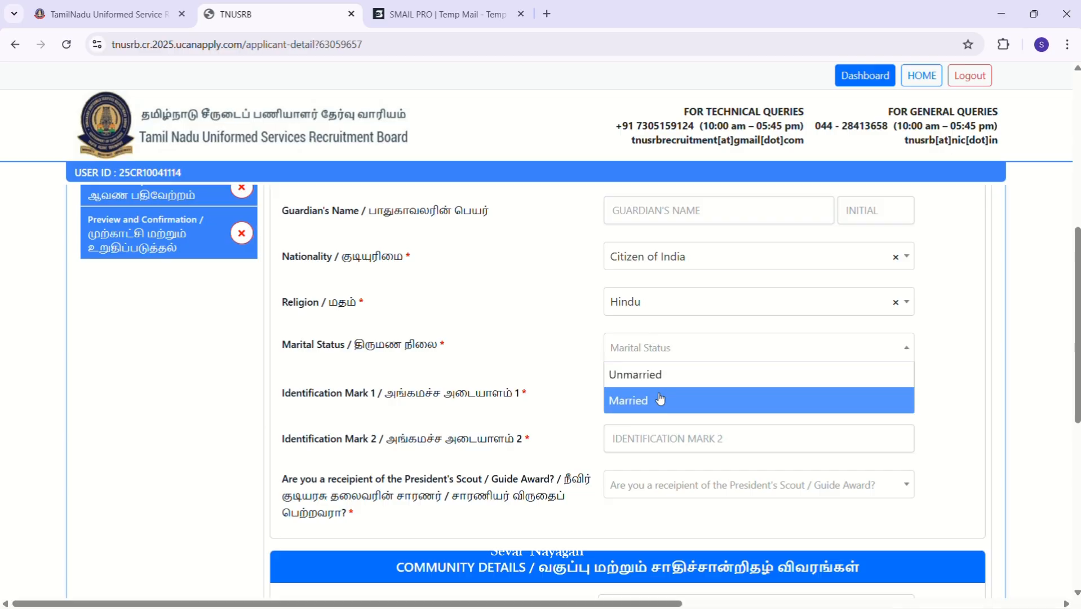
pyautogui.click(658, 375)
pyautogui.scroll(-1, 660, 377)
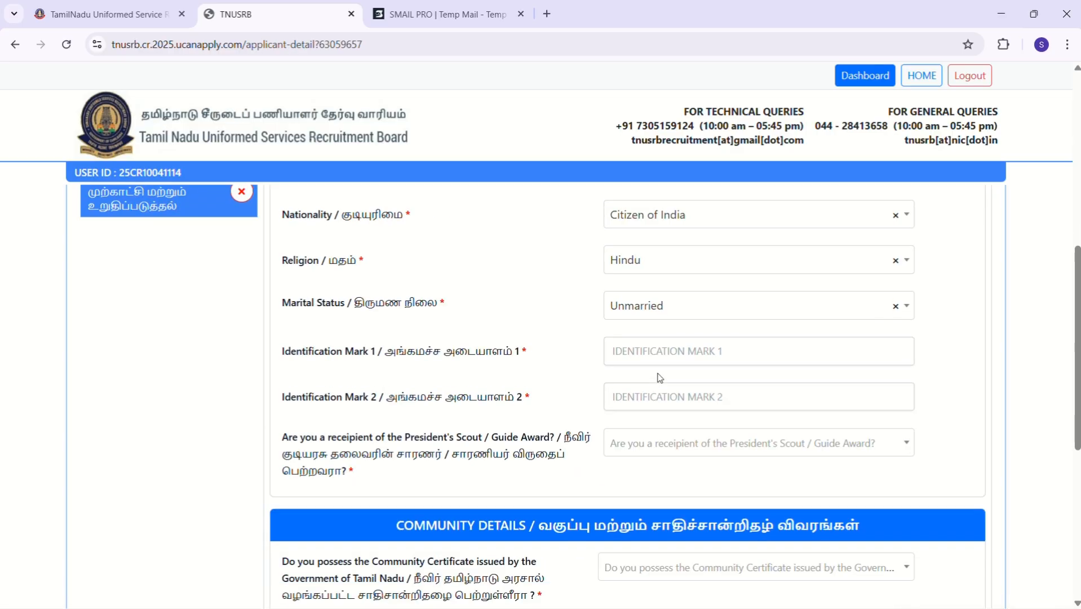
pyautogui.click(657, 365)
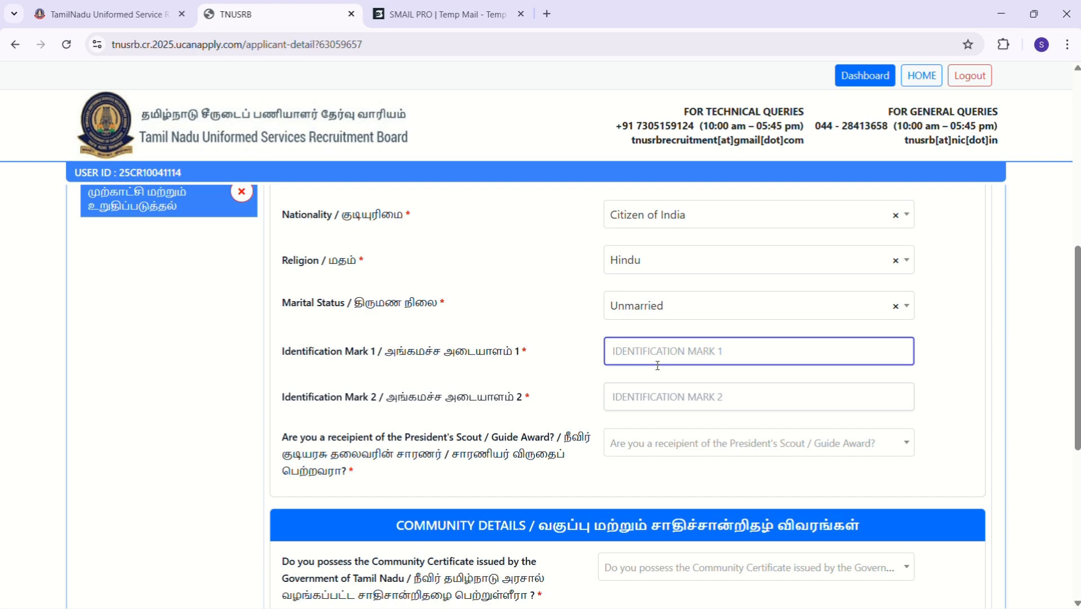
pyautogui.scroll(-2, 657, 366)
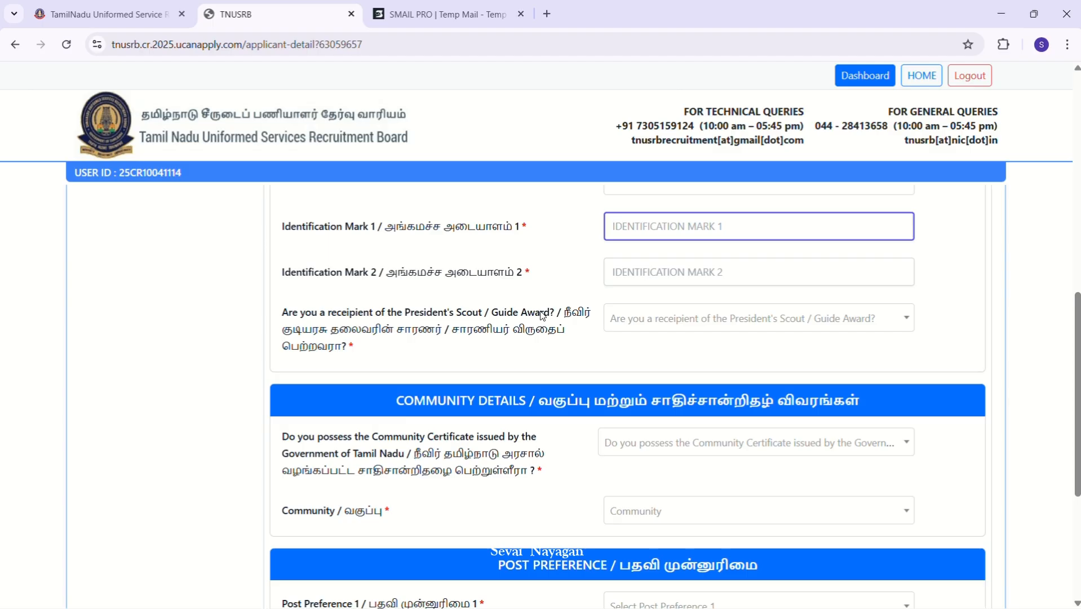
pyautogui.click(651, 324)
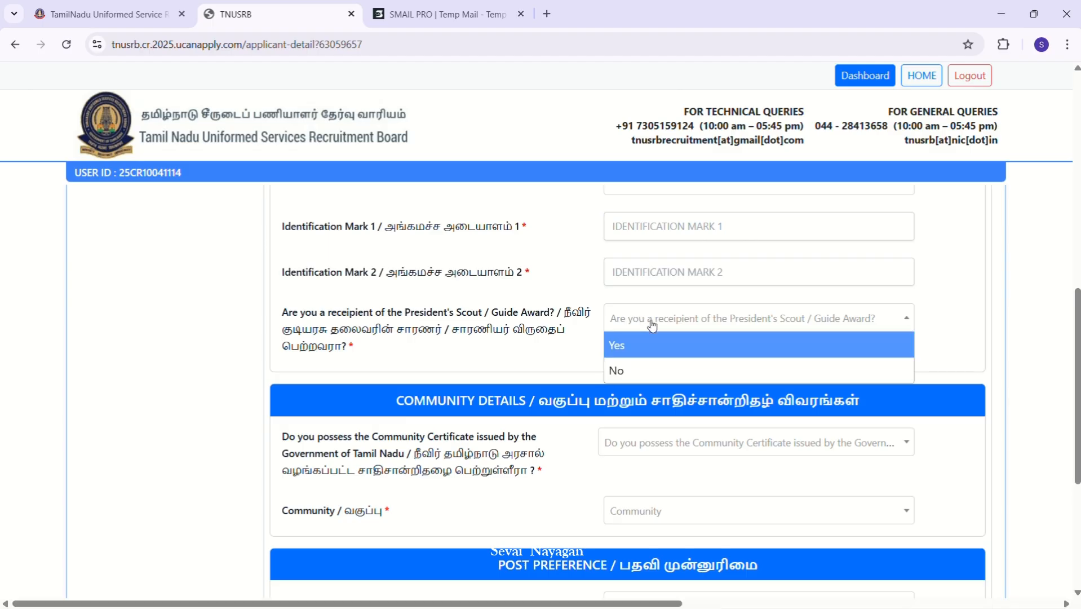
pyautogui.click(649, 371)
# Answer Yes to possessing the Community Certificate issued by the Government of Tamil Nadu.
pyautogui.scroll(-3, 649, 375)
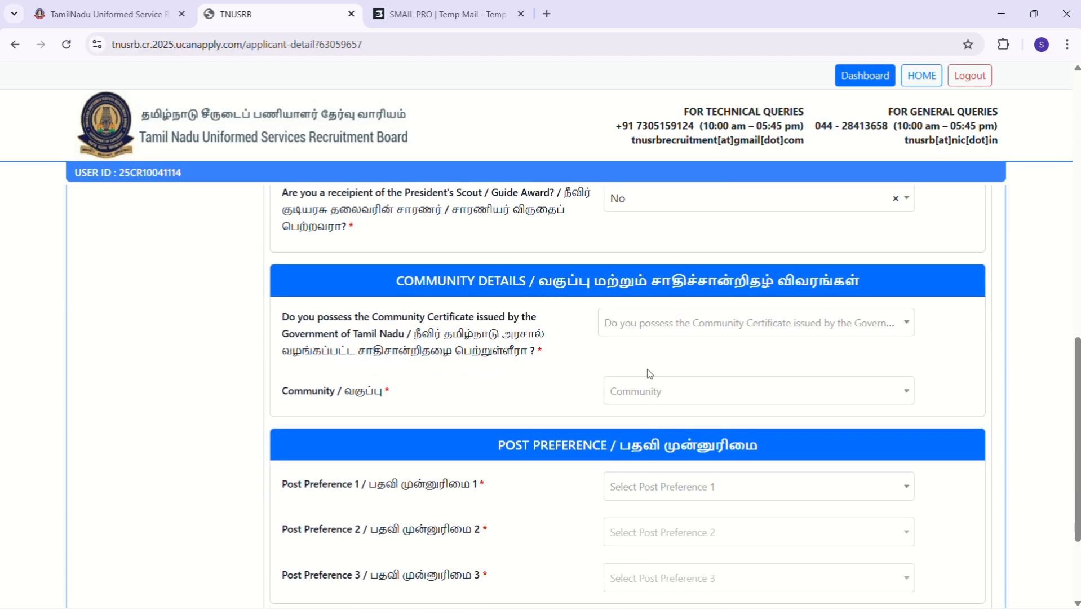
pyautogui.scroll(-1, 649, 374)
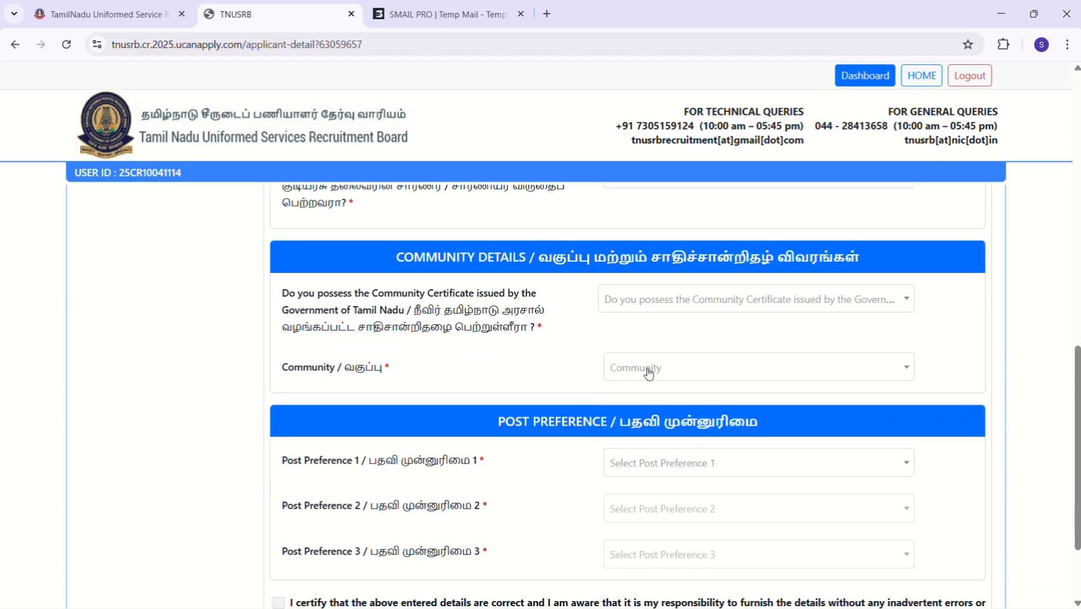
pyautogui.click(643, 304)
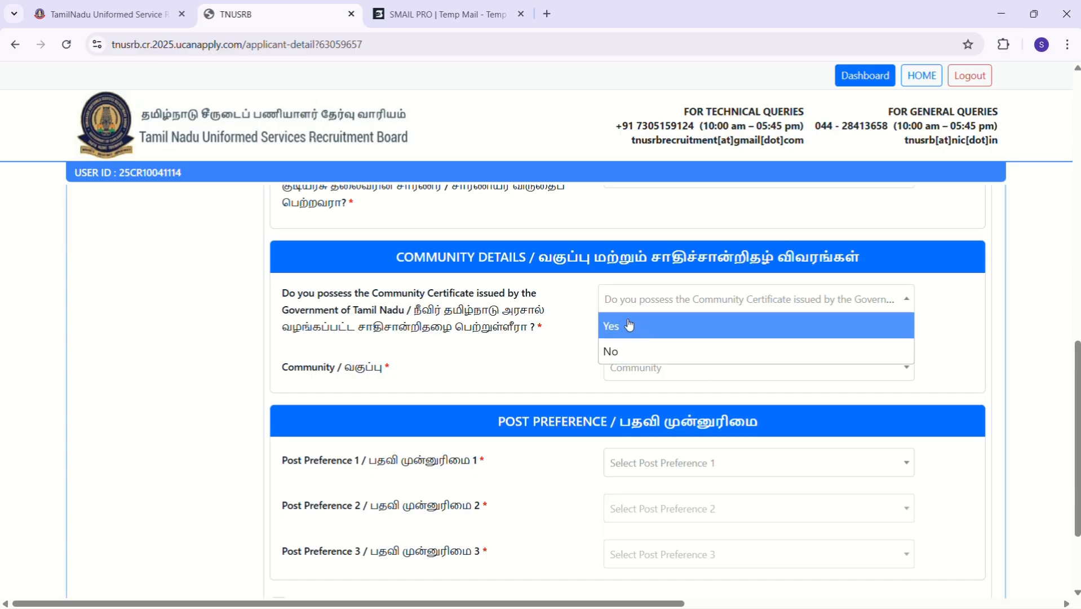
pyautogui.click(629, 326)
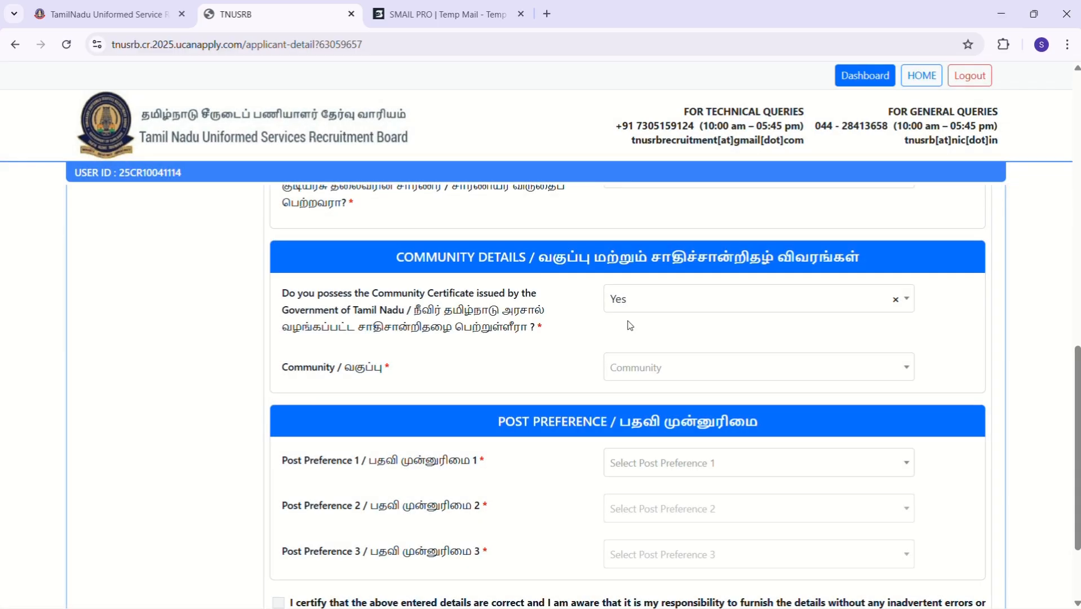
# Set the community to Most Backward Class (MBC)/Denotified Community (DNC) and confirm the choice.
pyautogui.scroll(-1, 630, 326)
pyautogui.click(666, 317)
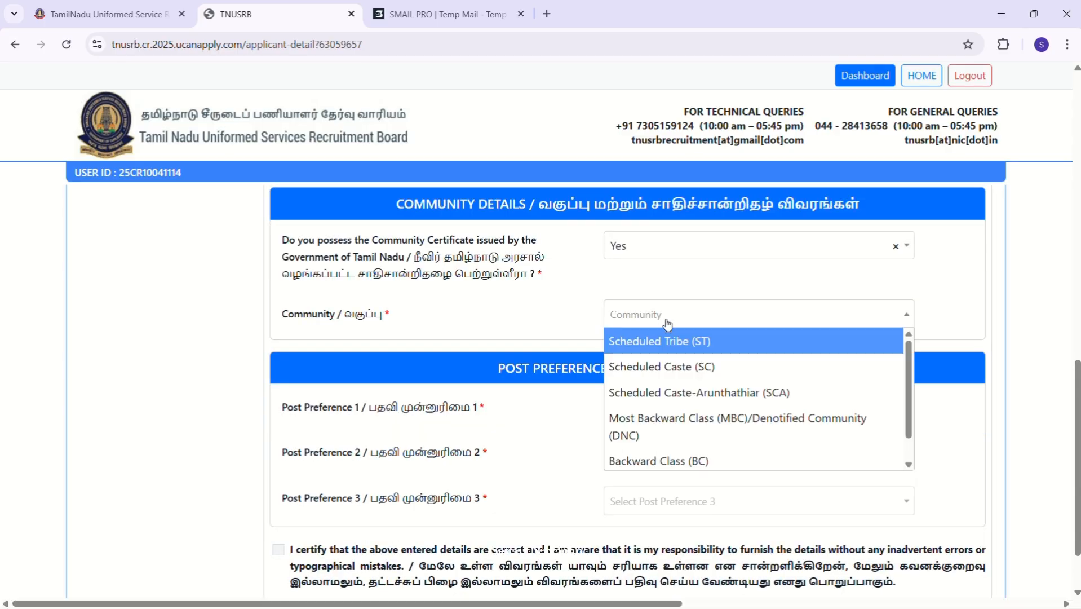
pyautogui.scroll(-1, 667, 420)
pyautogui.click(667, 414)
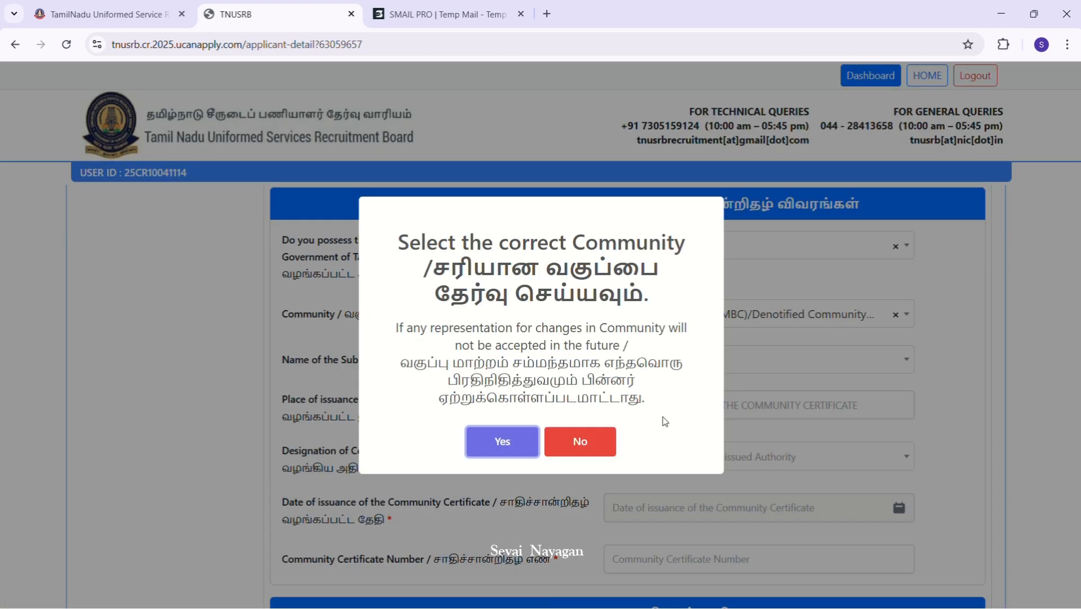
pyautogui.click(499, 443)
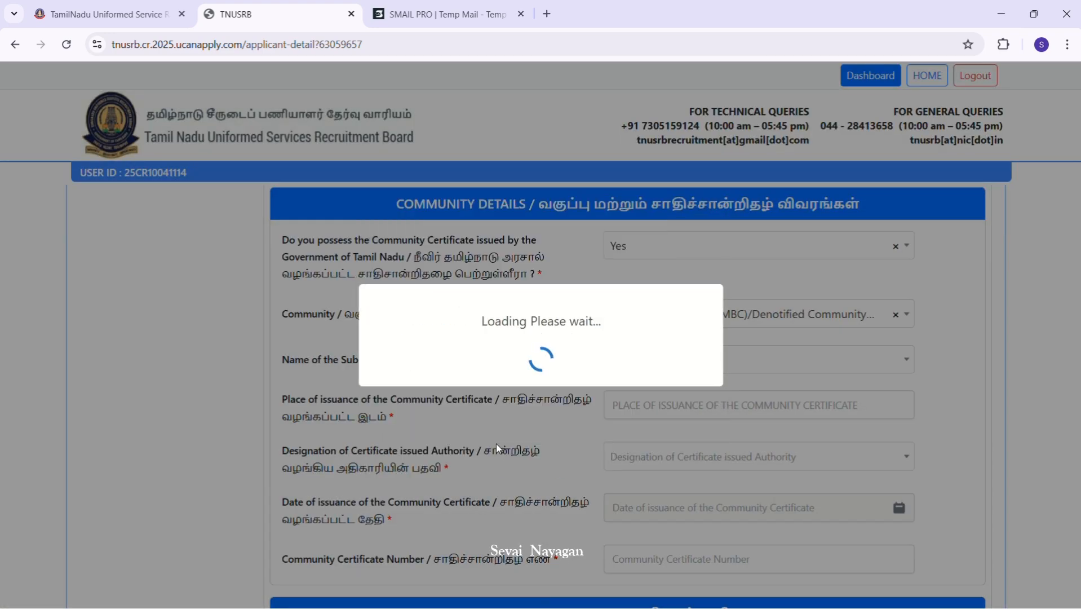
# Set the name of the sub-caste to Vanniakula Kshatriya in the community details.
pyautogui.scroll(-1, 497, 448)
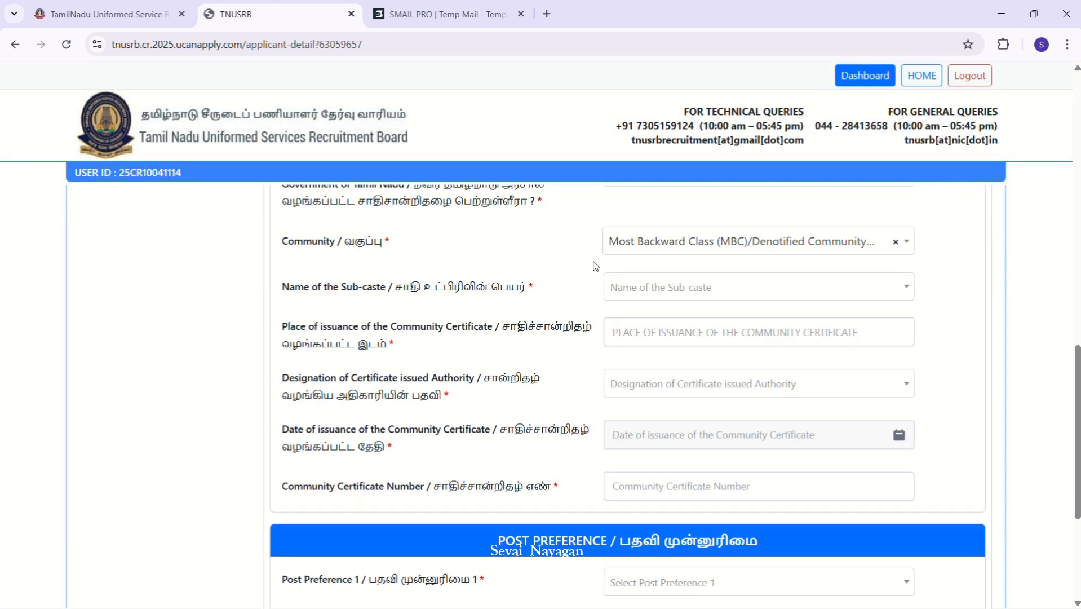
pyautogui.click(733, 310)
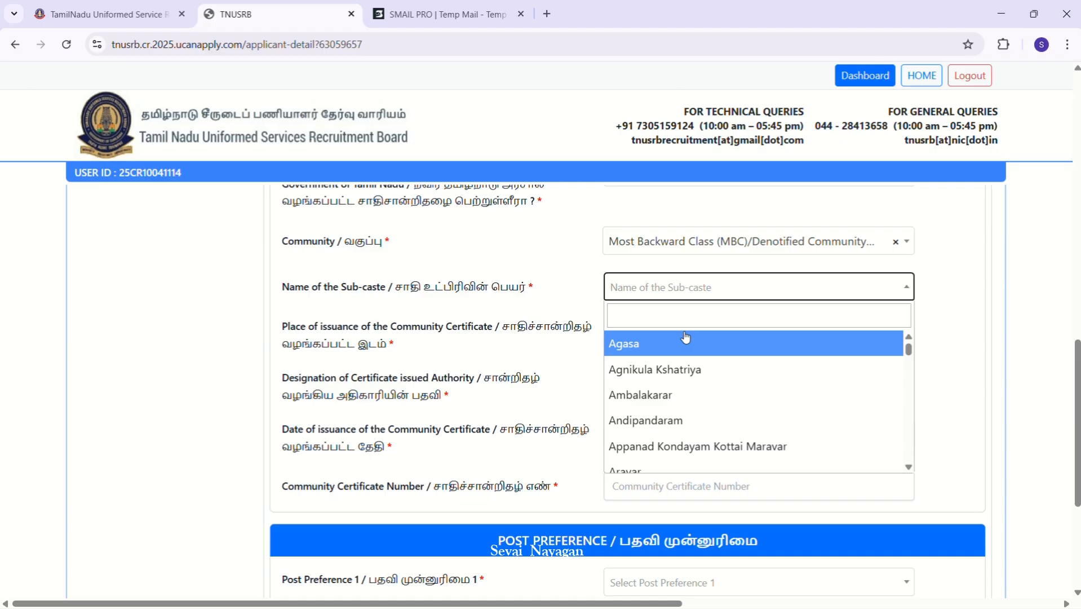
pyautogui.click(661, 322)
pyautogui.write('vs')
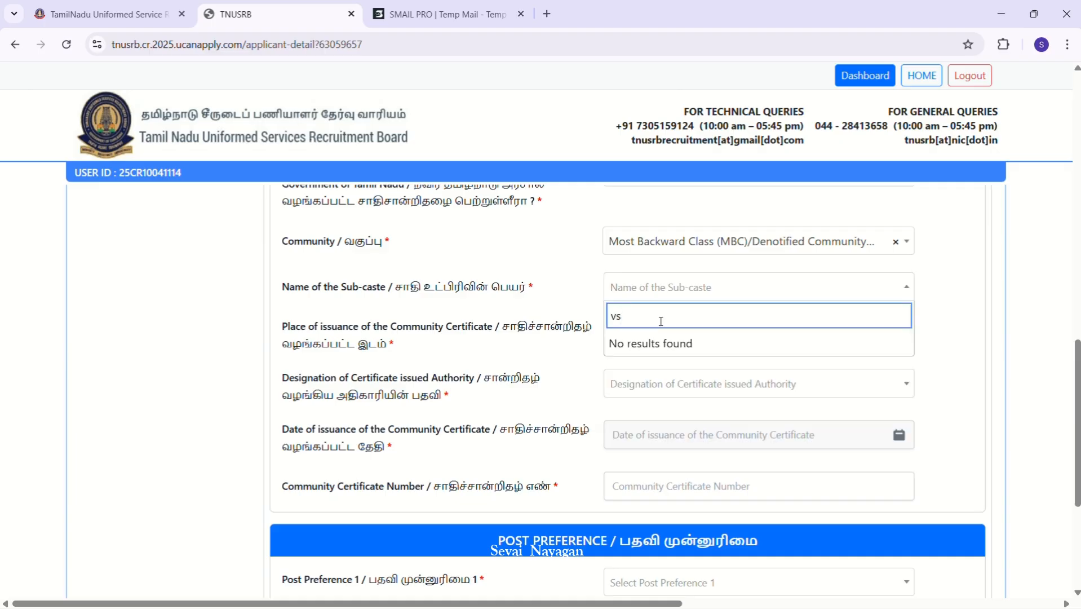
pyautogui.press('BackSpace')
pyautogui.scroll(-1, 678, 421)
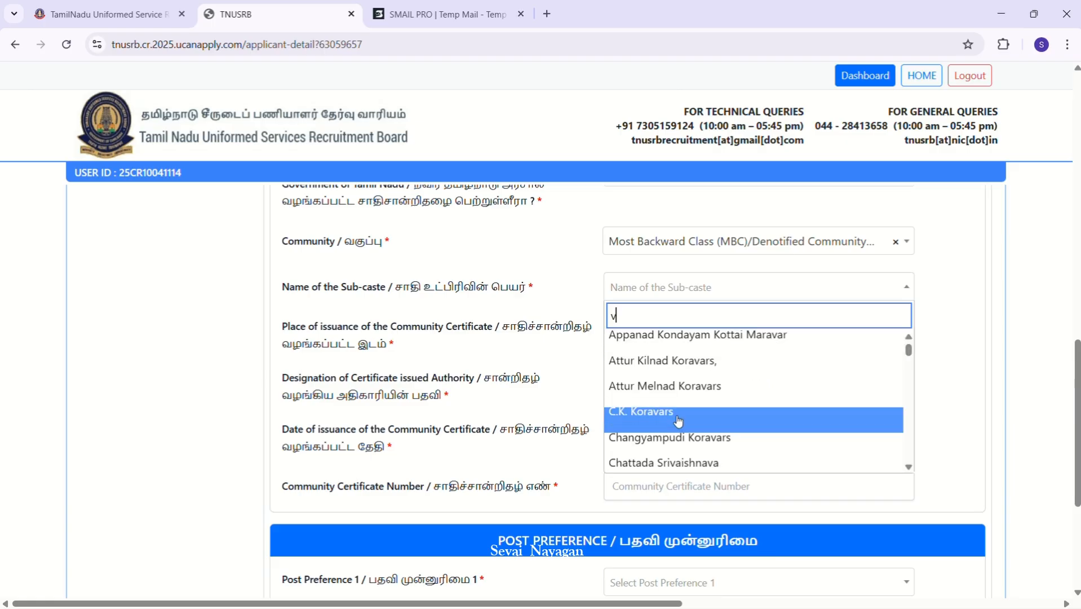
pyautogui.scroll(-15, 678, 421)
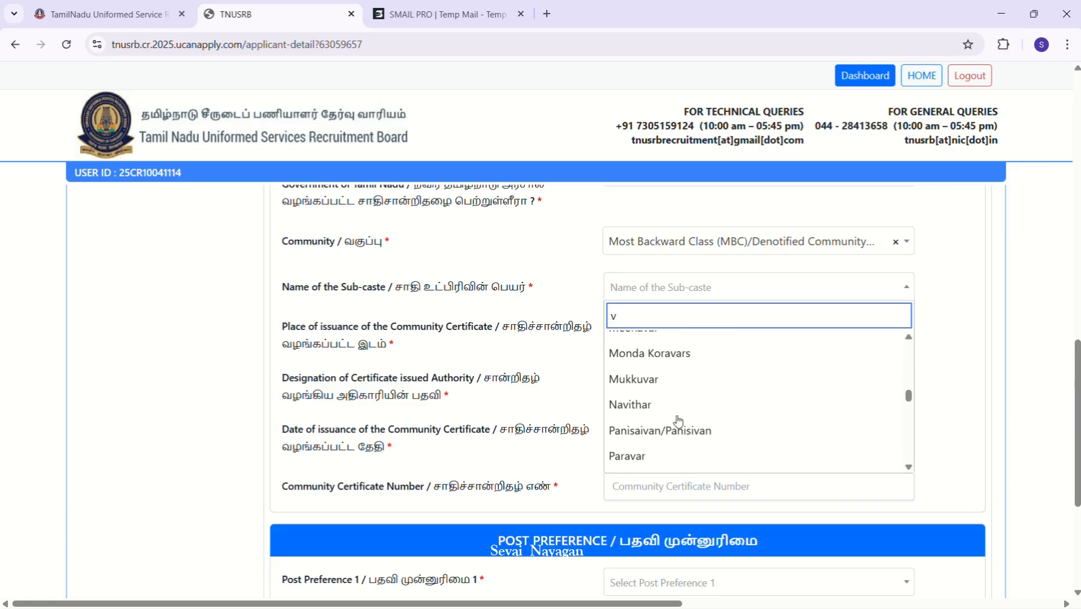
pyautogui.scroll(-10, 678, 422)
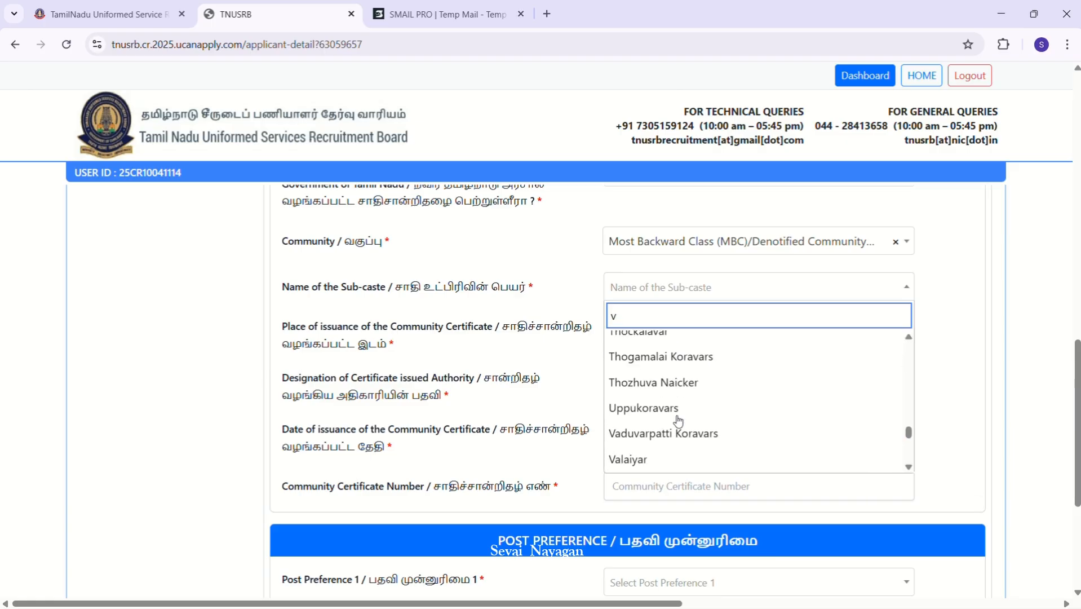
pyautogui.scroll(-4, 679, 422)
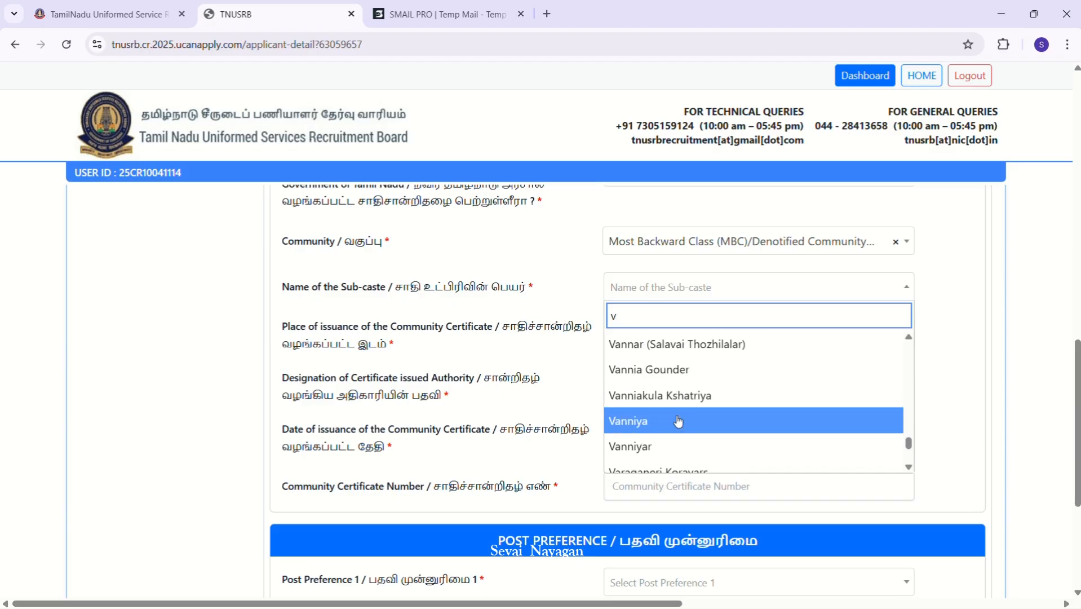
pyautogui.scroll(-1, 678, 421)
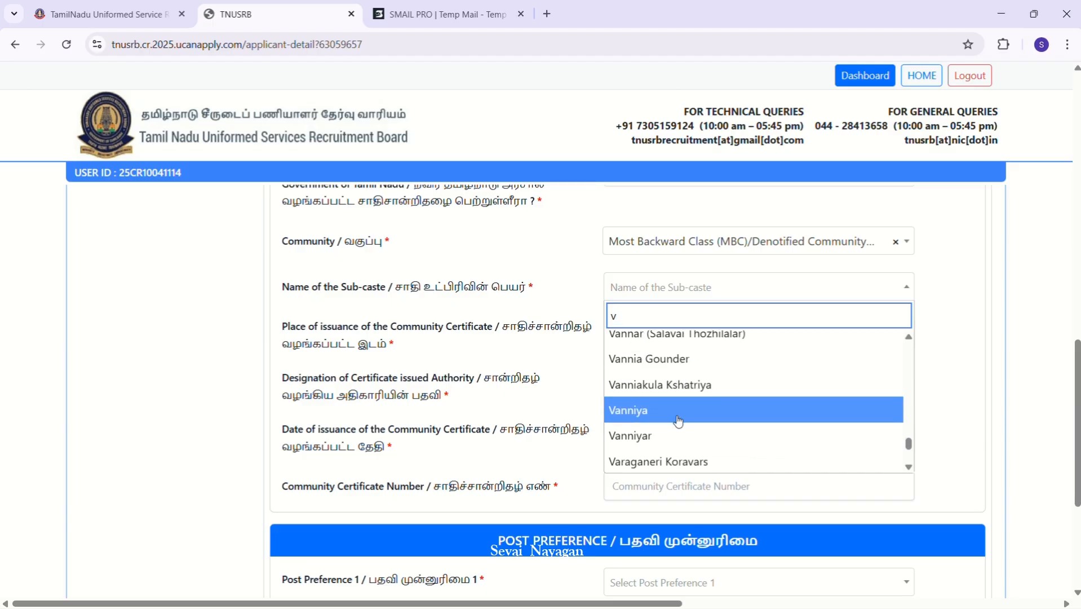
pyautogui.click(671, 388)
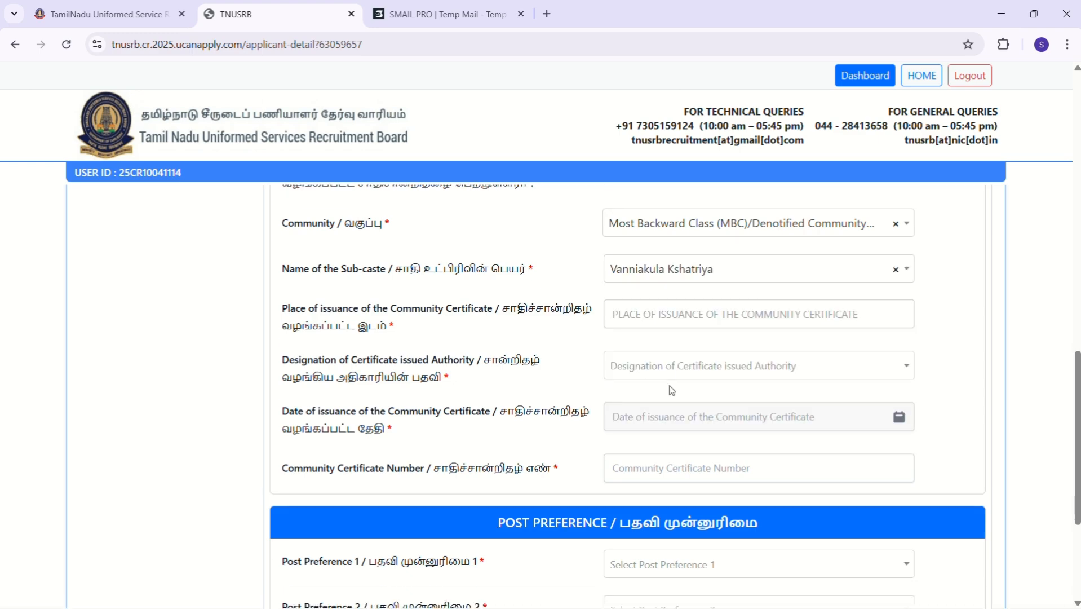
# Set the designation of the Community Certificate's issuing authority to Zonal Deputy Tahsildar.
pyautogui.click(654, 316)
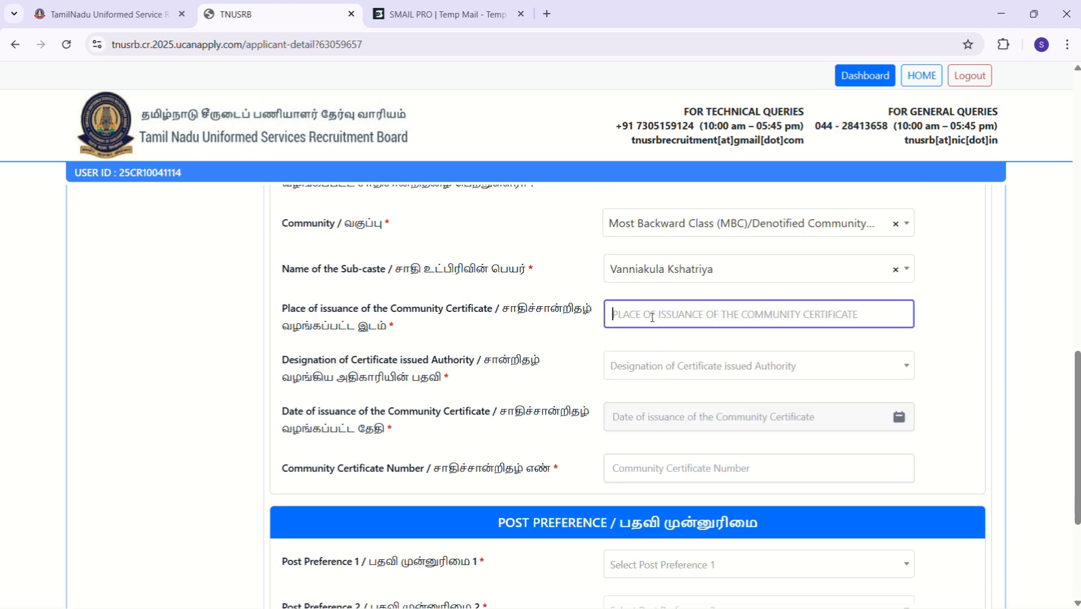
pyautogui.scroll(-1, 653, 319)
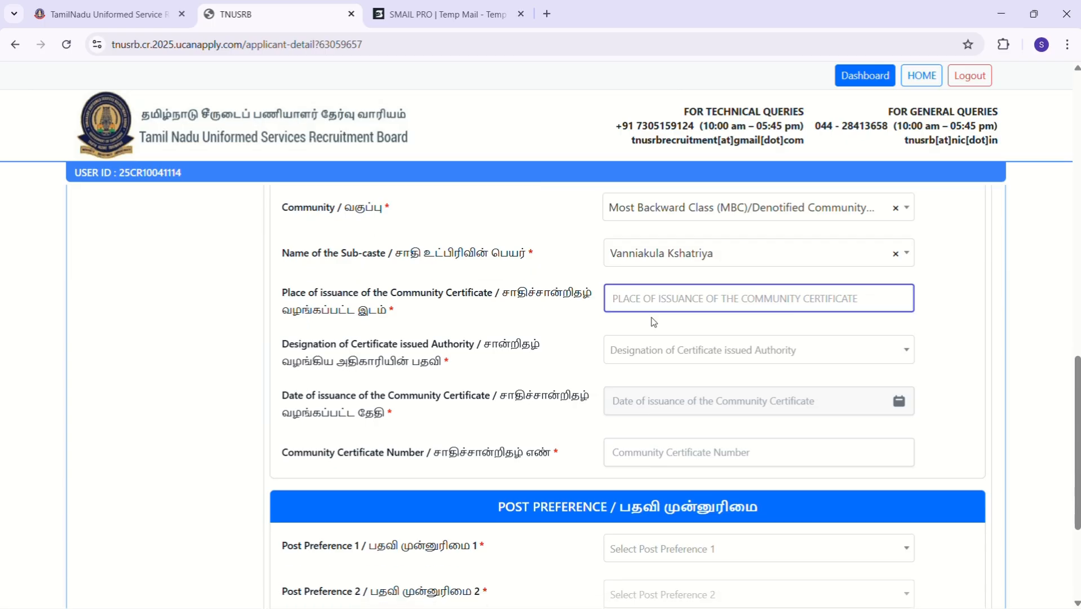
pyautogui.scroll(-1, 653, 321)
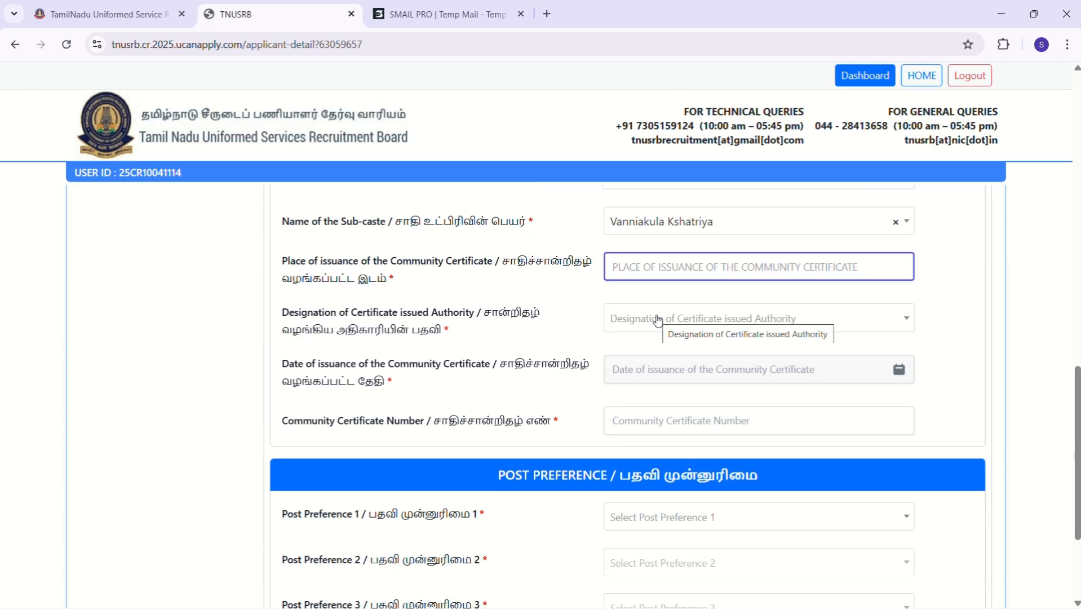
pyautogui.scroll(-1, 658, 320)
pyautogui.click(642, 310)
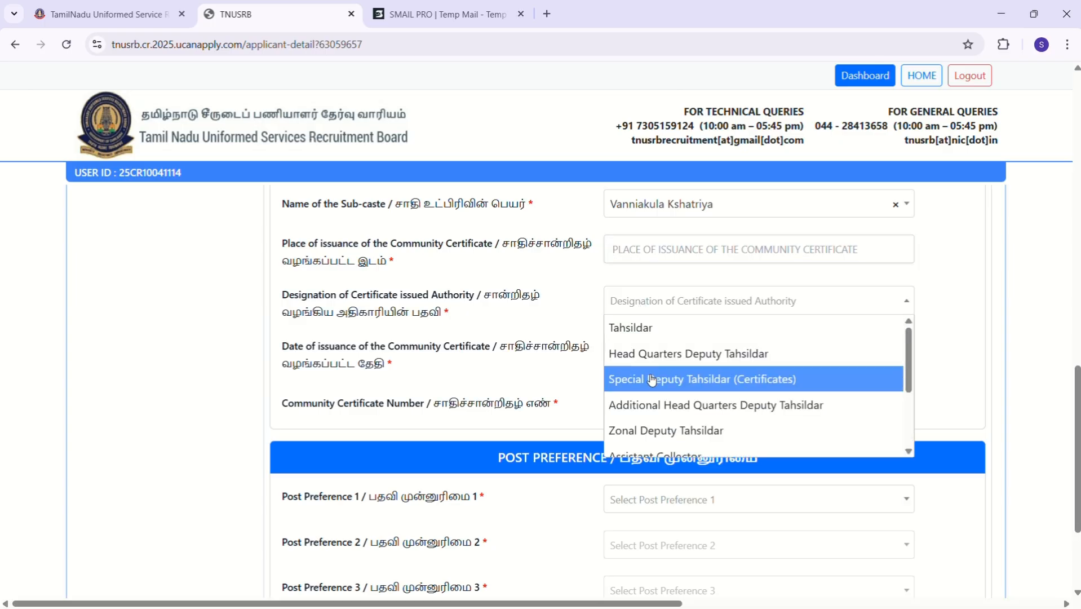
pyautogui.scroll(-1, 654, 434)
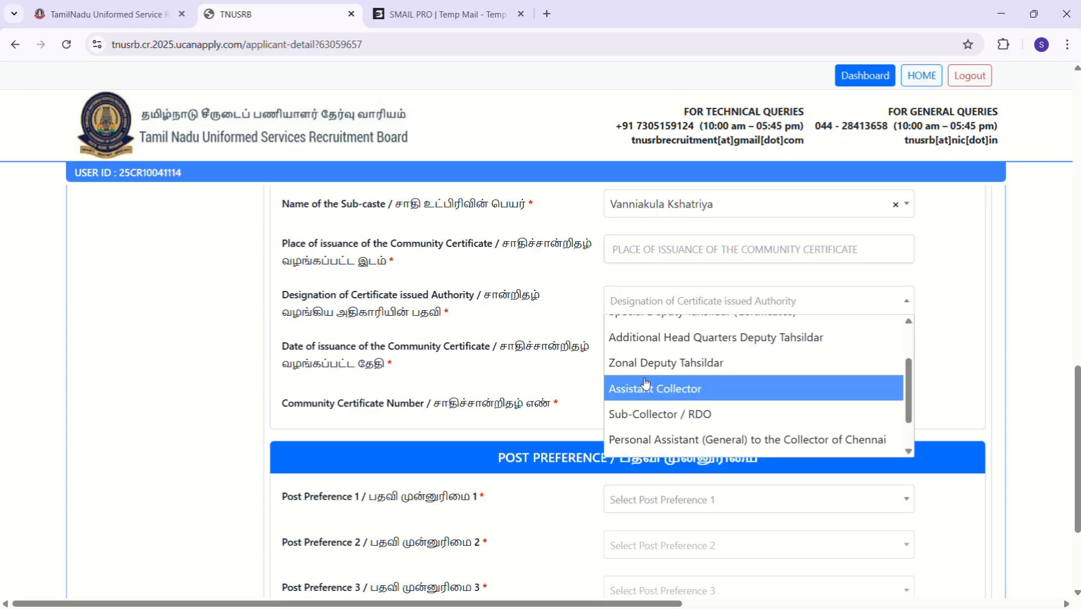
pyautogui.click(636, 363)
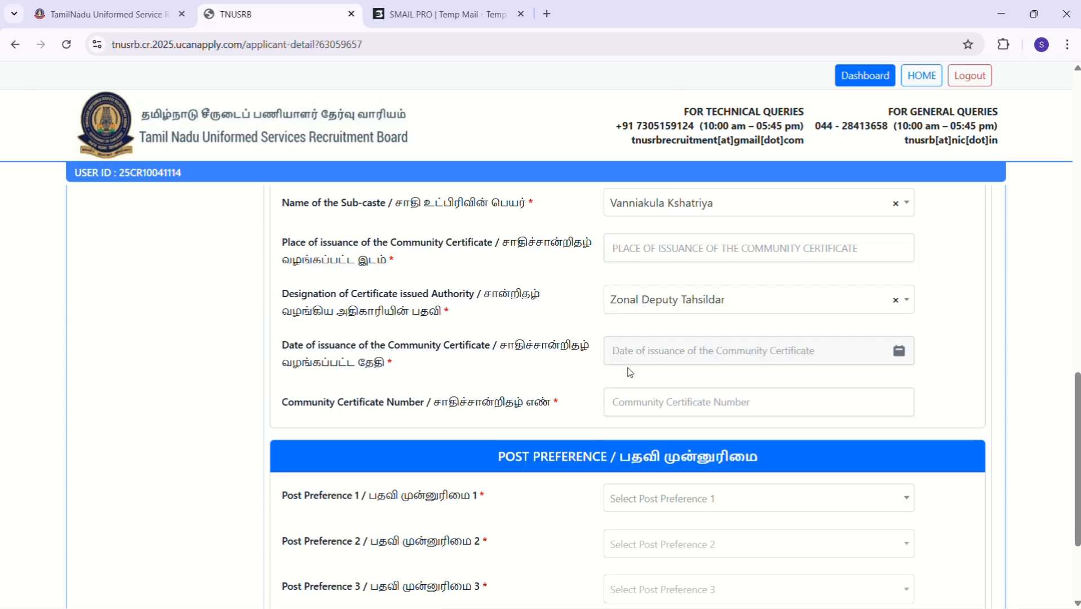
# Open the Community Certificate's date of issuance and certificate number fields for entry.
pyautogui.scroll(-1, 630, 372)
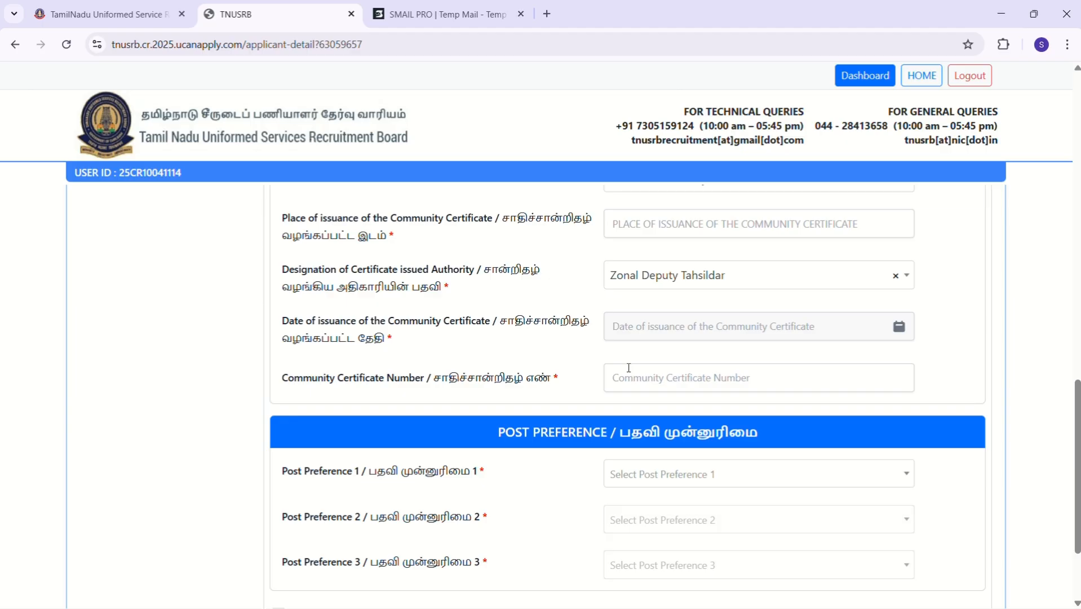
pyautogui.click(666, 326)
pyautogui.click(873, 357)
pyautogui.scroll(-1, 873, 357)
pyautogui.click(872, 367)
pyautogui.scroll(-2, 817, 338)
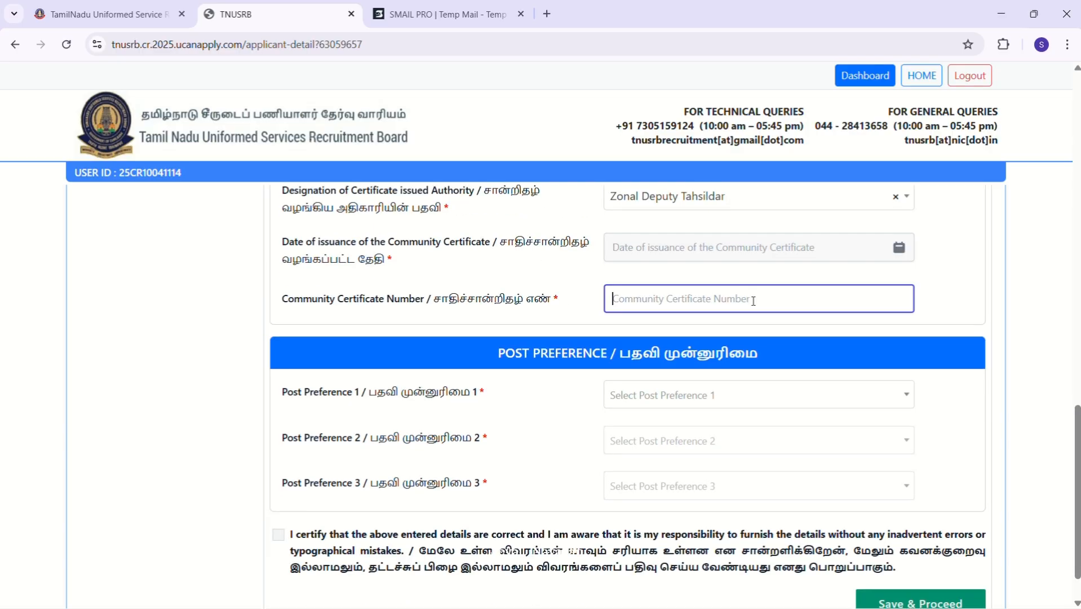
# Set the post preferences to Firemen first, Jail Warder second and Grade II Police Constable third.
pyautogui.scroll(-1, 754, 300)
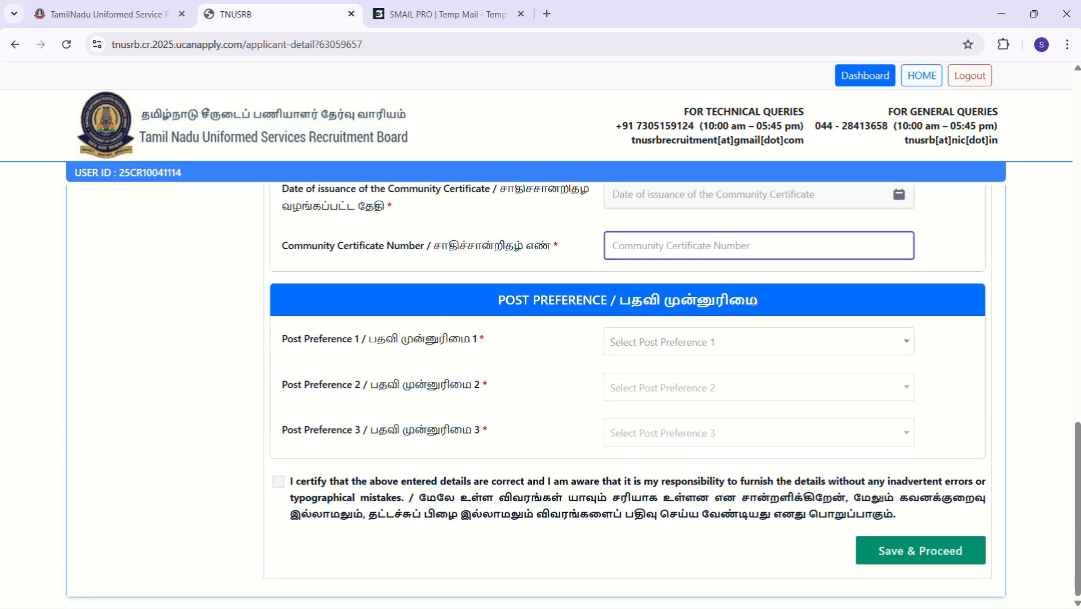
pyautogui.click(705, 351)
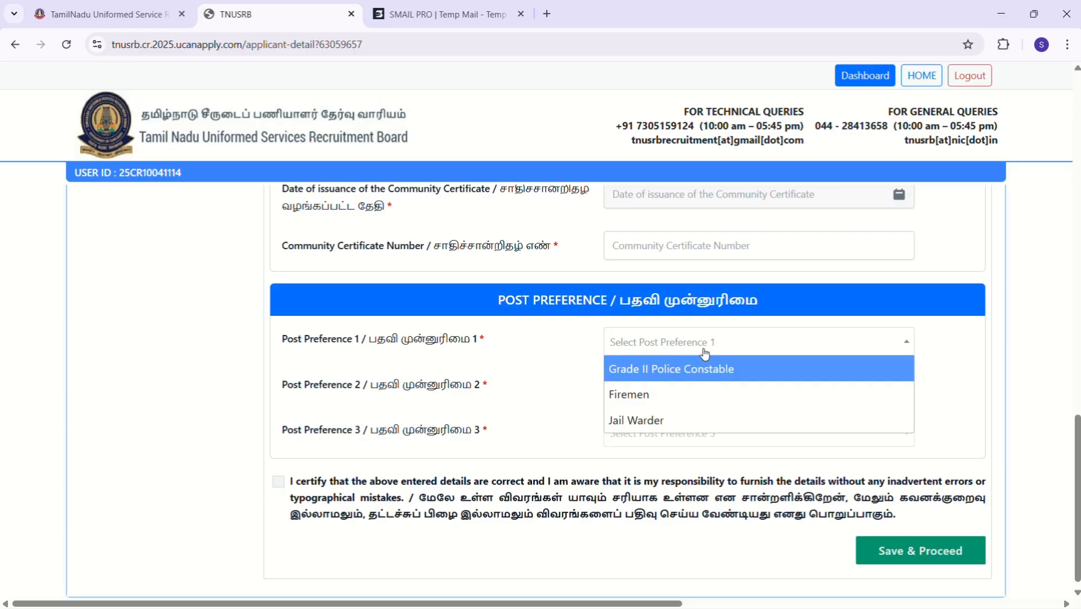
pyautogui.click(662, 395)
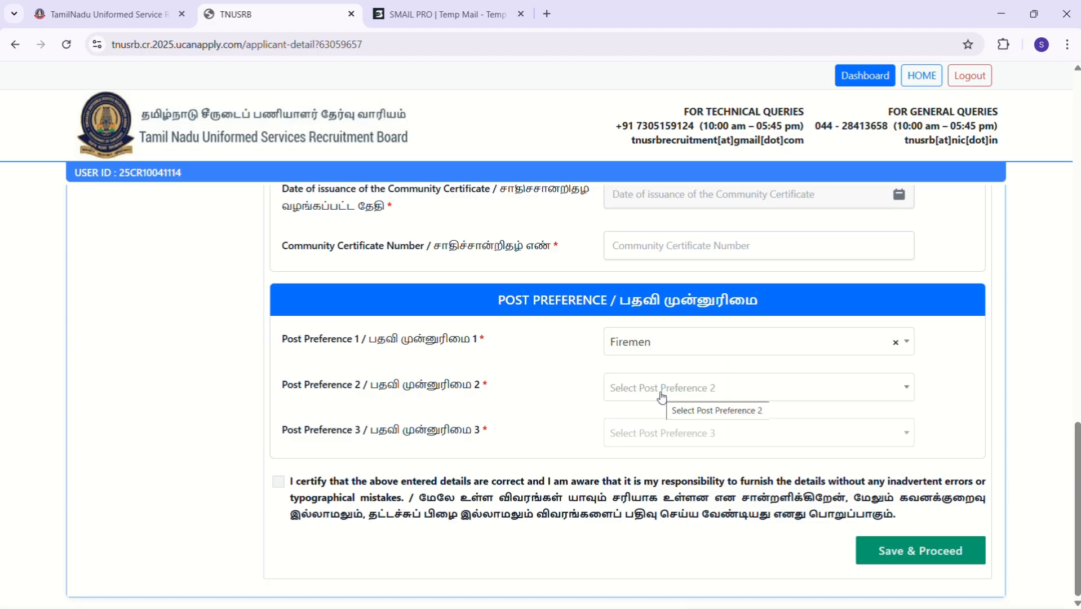
pyautogui.click(662, 395)
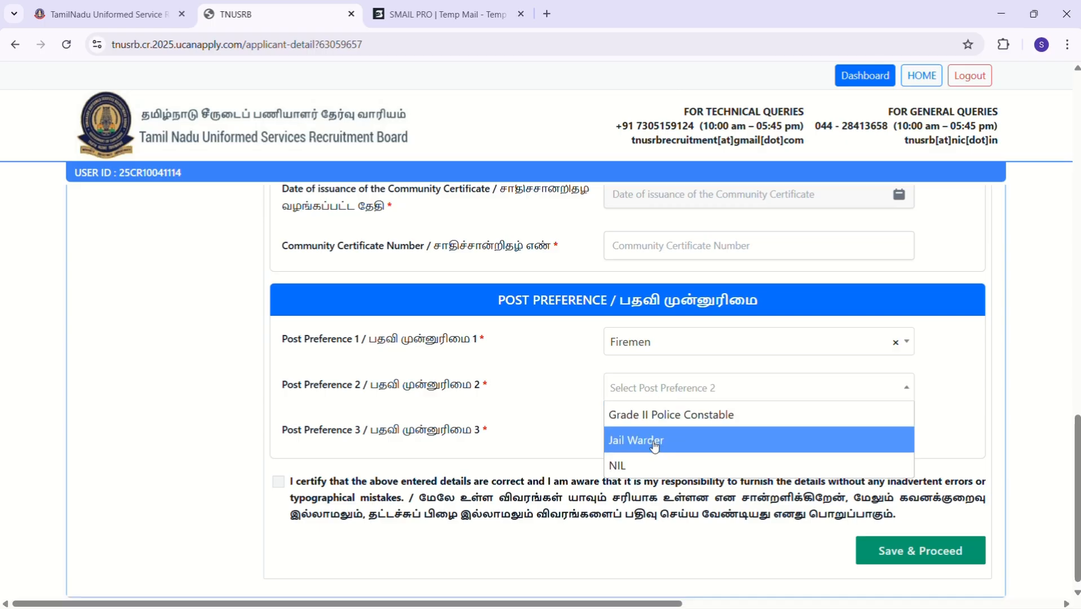
pyautogui.click(654, 445)
pyautogui.click(681, 433)
pyautogui.click(677, 461)
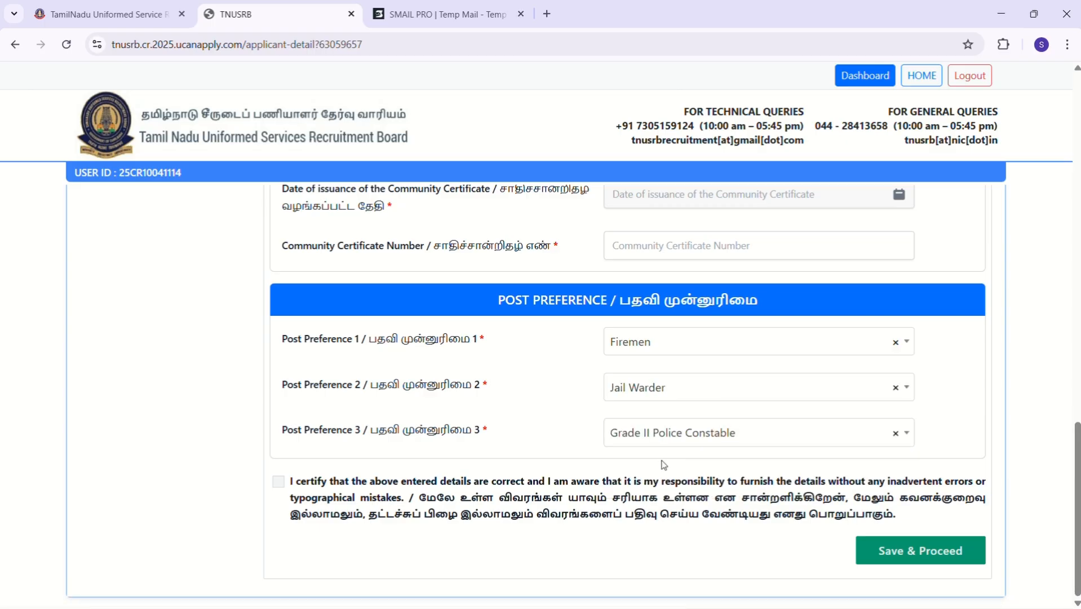
# Certify that the entered personal details are correct and save them to proceed to the address section.
pyautogui.click(277, 481)
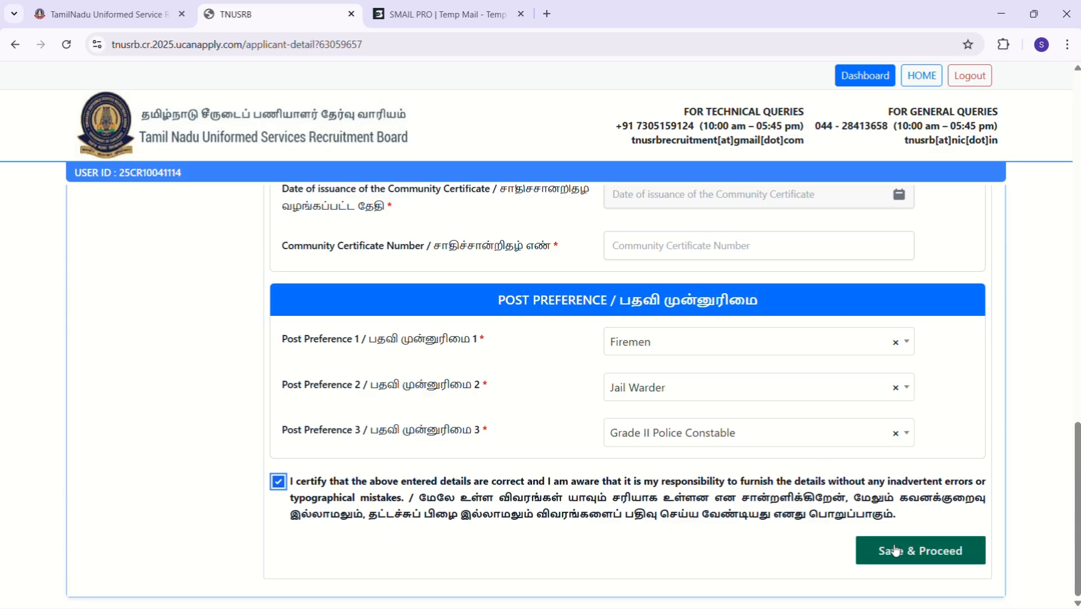
pyautogui.scroll(1, 683, 407)
pyautogui.scroll(15, 684, 407)
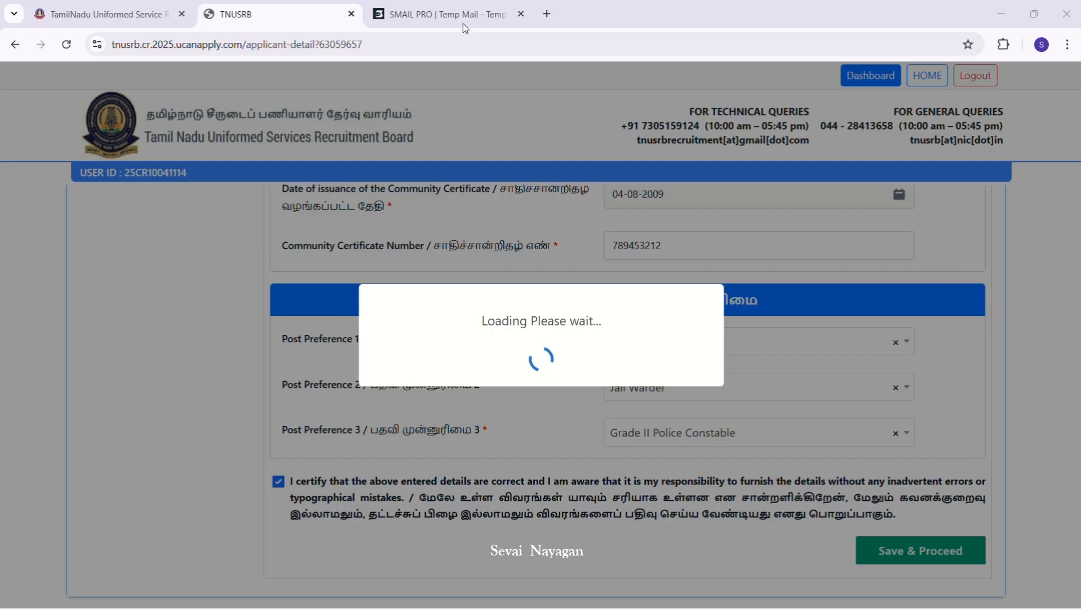
# Set the communication address's state to Tamil Nadu and its district to DHARMAPURI.
pyautogui.scroll(-3, 545, 253)
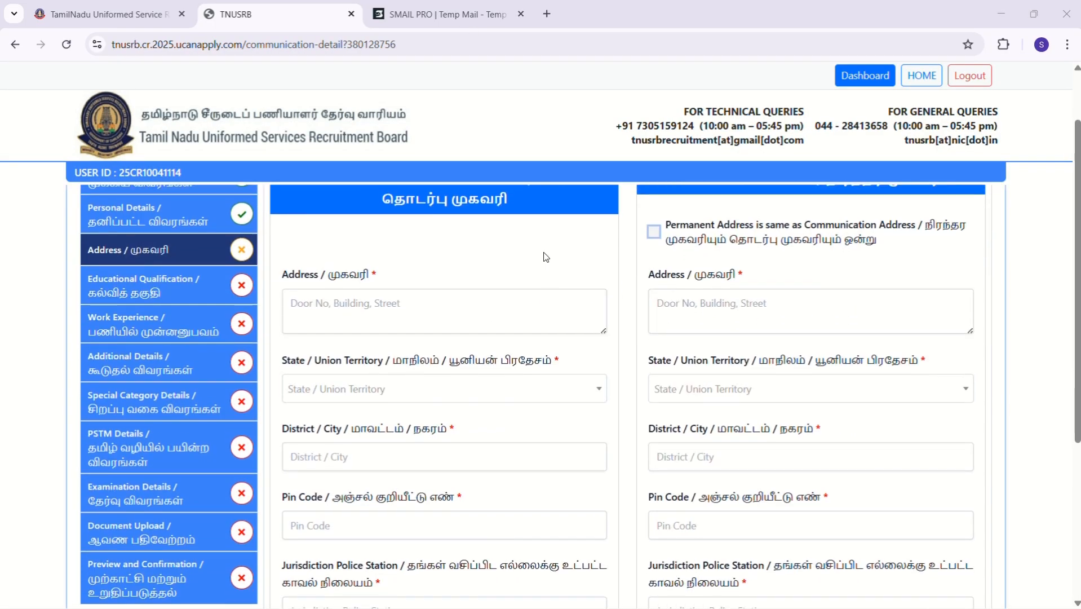
pyautogui.click(492, 240)
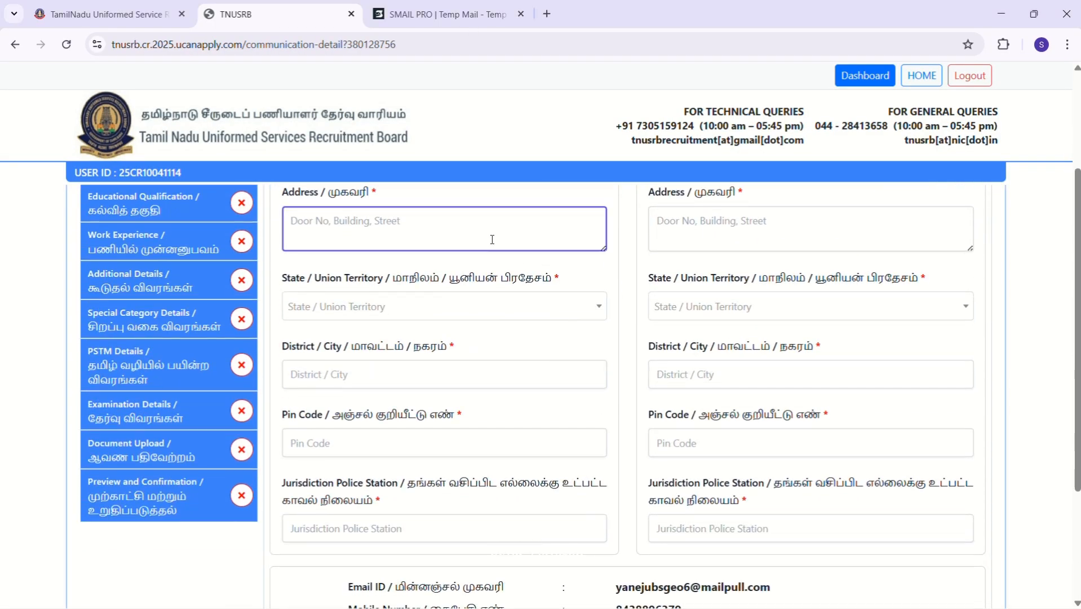
pyautogui.click(475, 307)
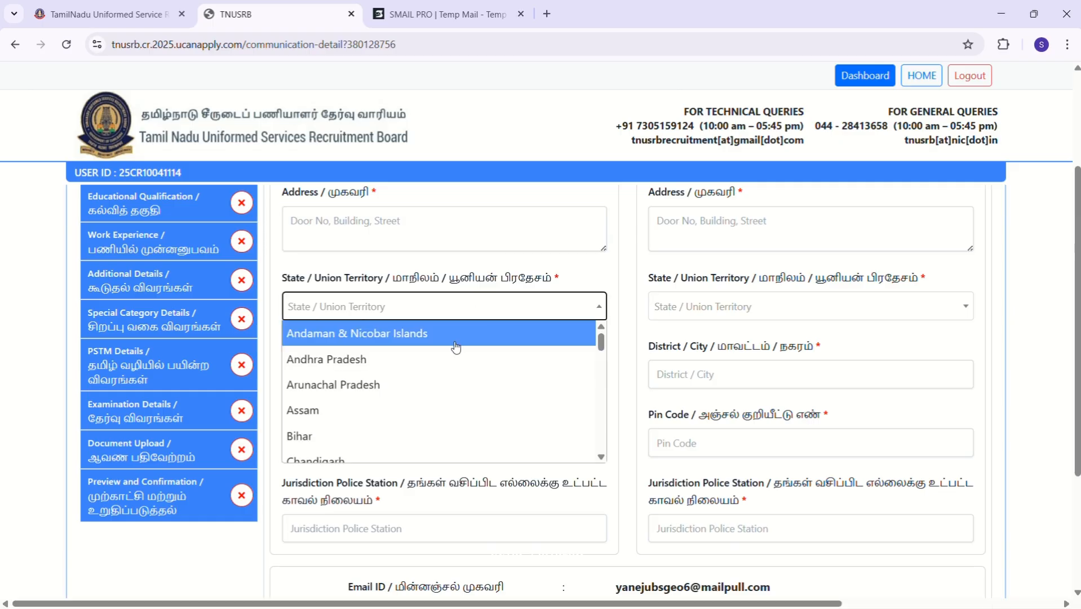
pyautogui.scroll(-10, 389, 388)
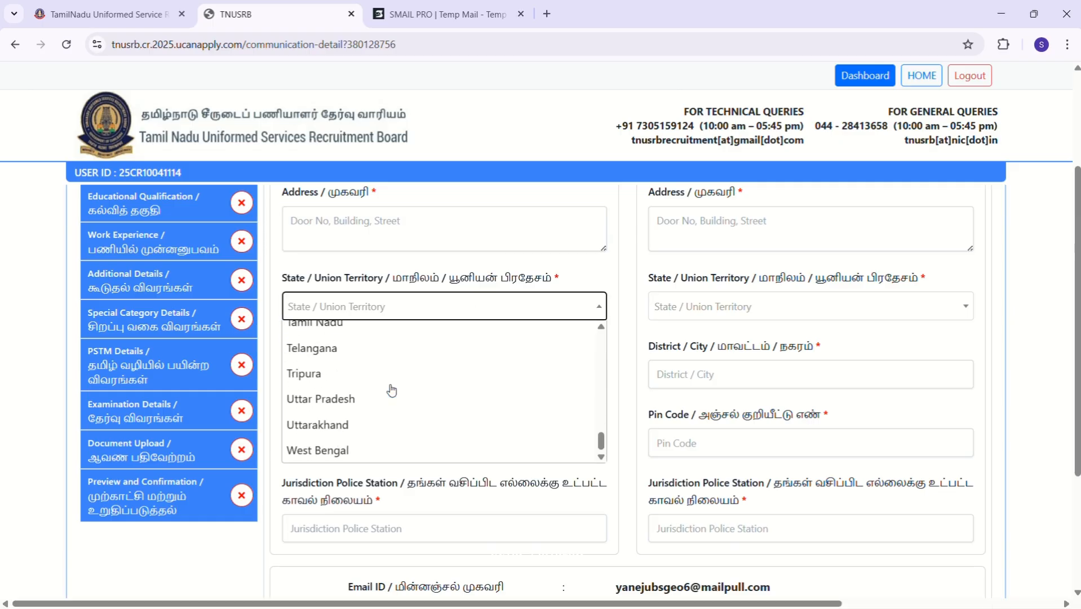
pyautogui.click(336, 332)
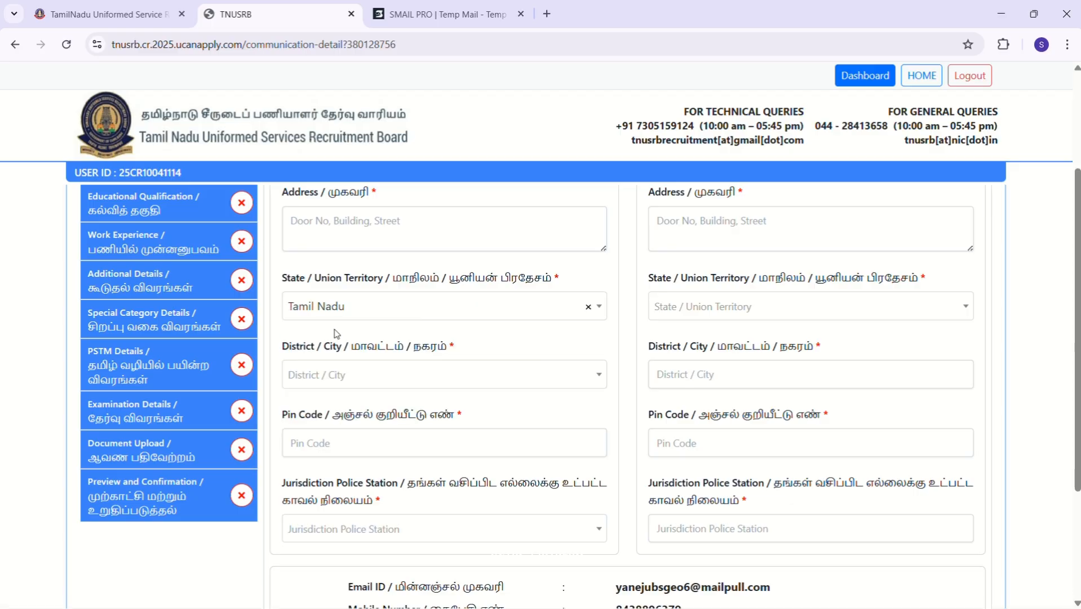
pyautogui.click(368, 376)
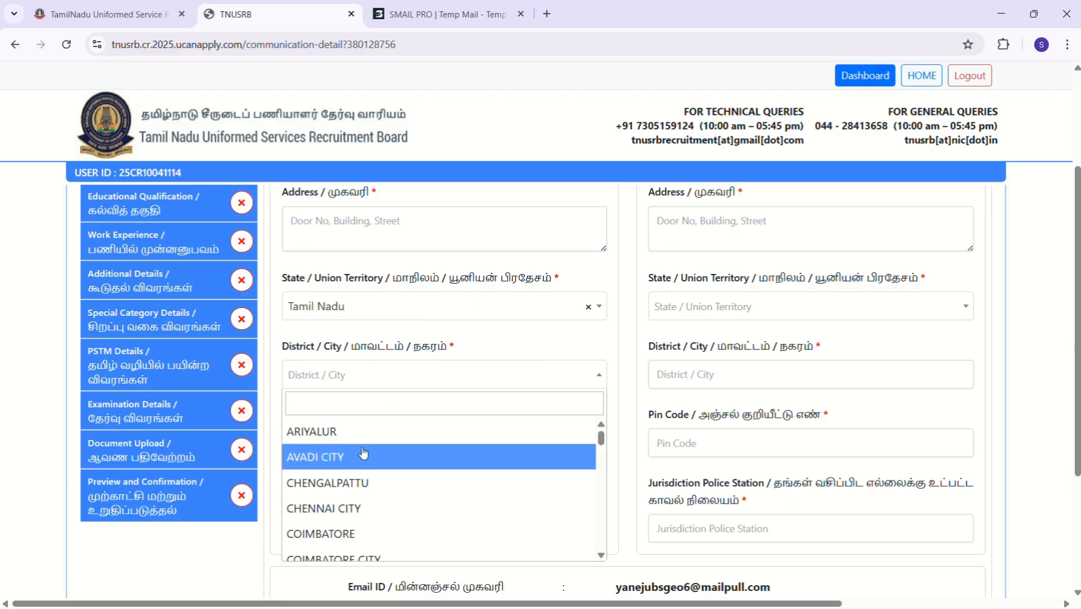
pyautogui.click(325, 400)
pyautogui.write('dha')
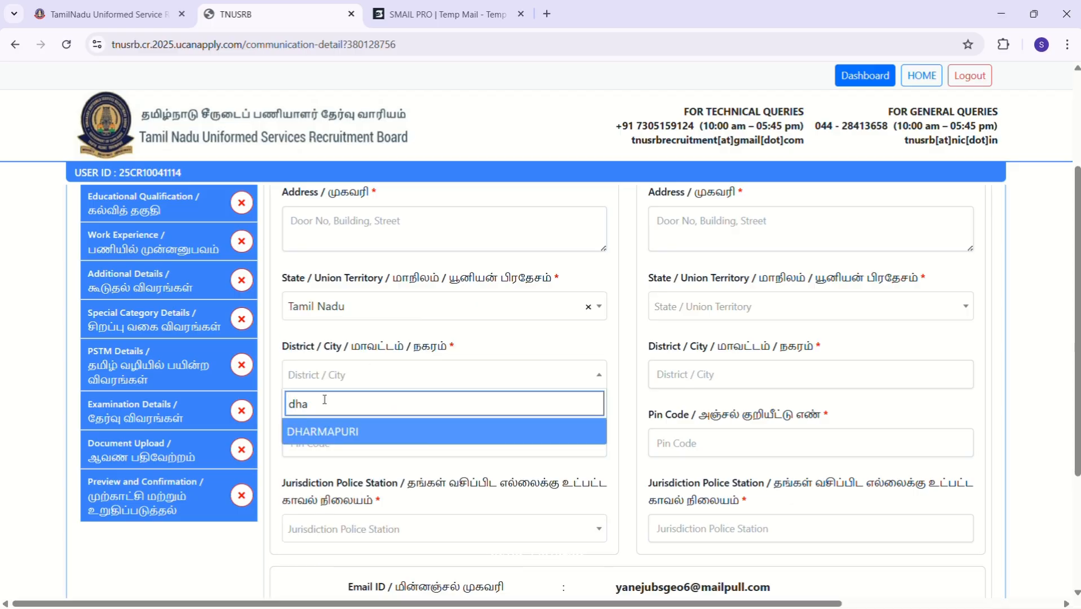
pyautogui.click(340, 430)
# Enter the communication address's postal pin code and set its jurisdiction police station to DHARMAPURI.
pyautogui.click(374, 449)
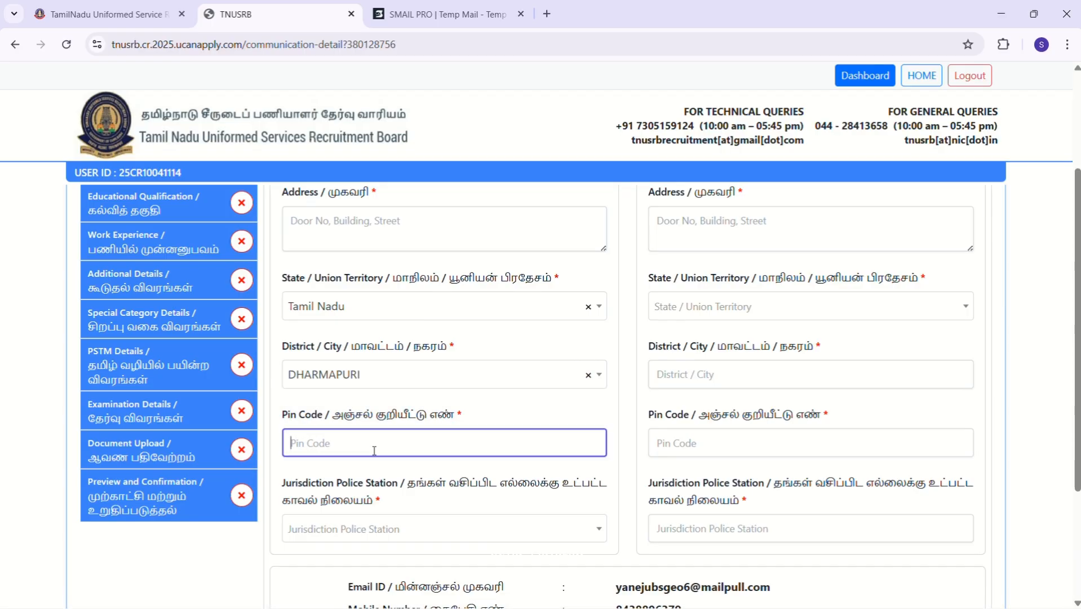
pyautogui.write('694457')
pyautogui.scroll(-1, 377, 447)
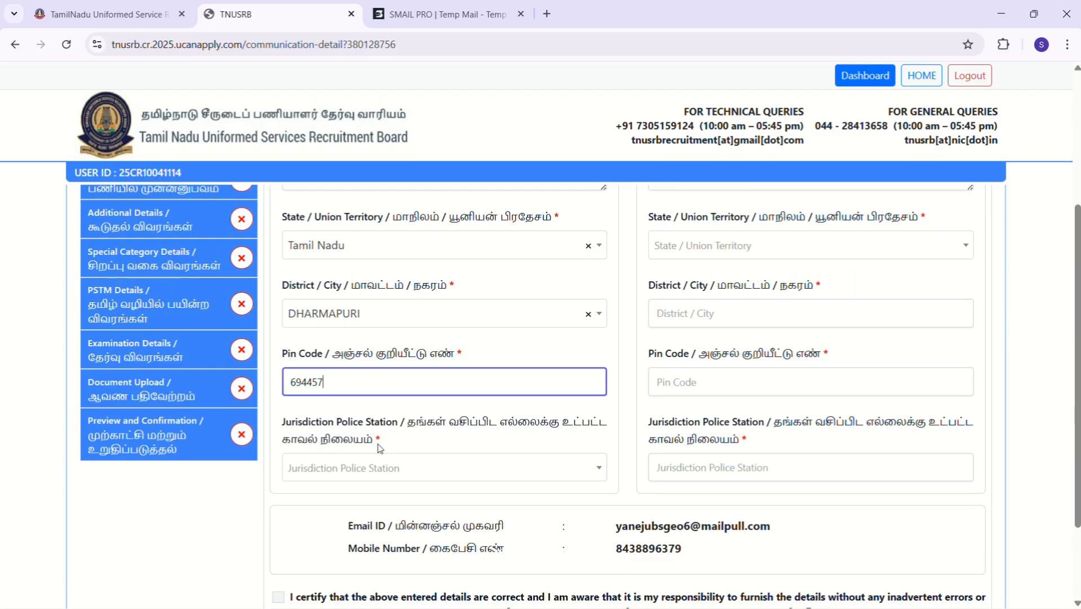
pyautogui.scroll(-1, 427, 307)
pyautogui.scroll(-1, 455, 425)
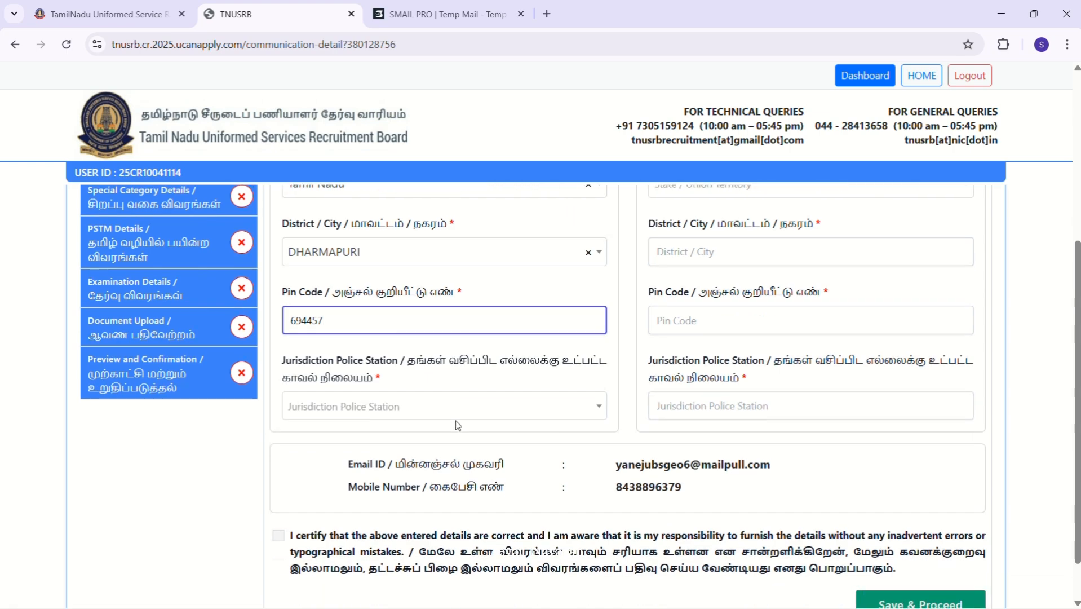
pyautogui.click(453, 417)
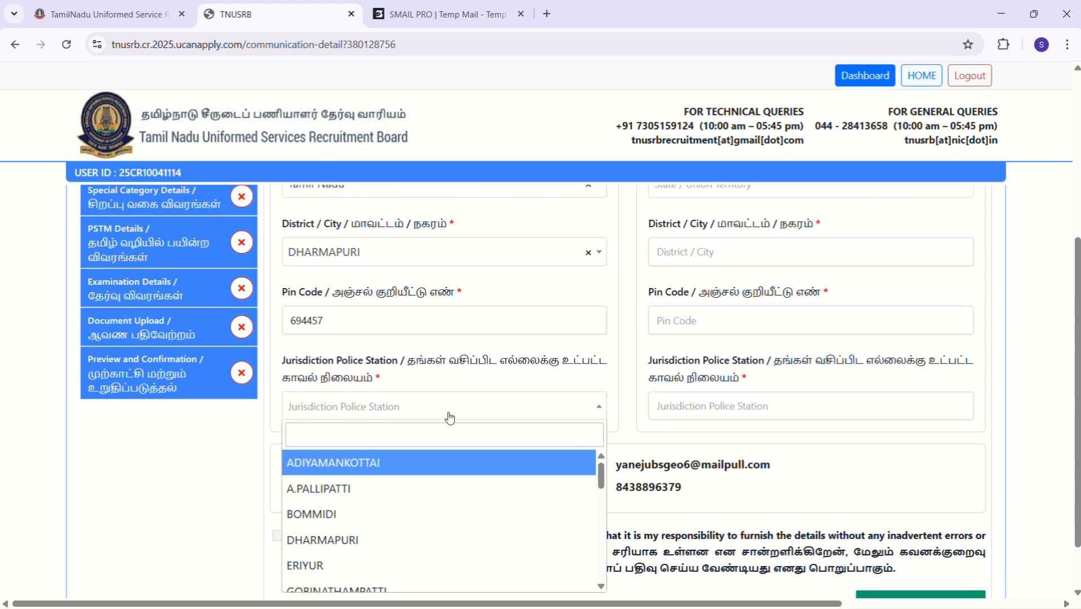
pyautogui.click(415, 539)
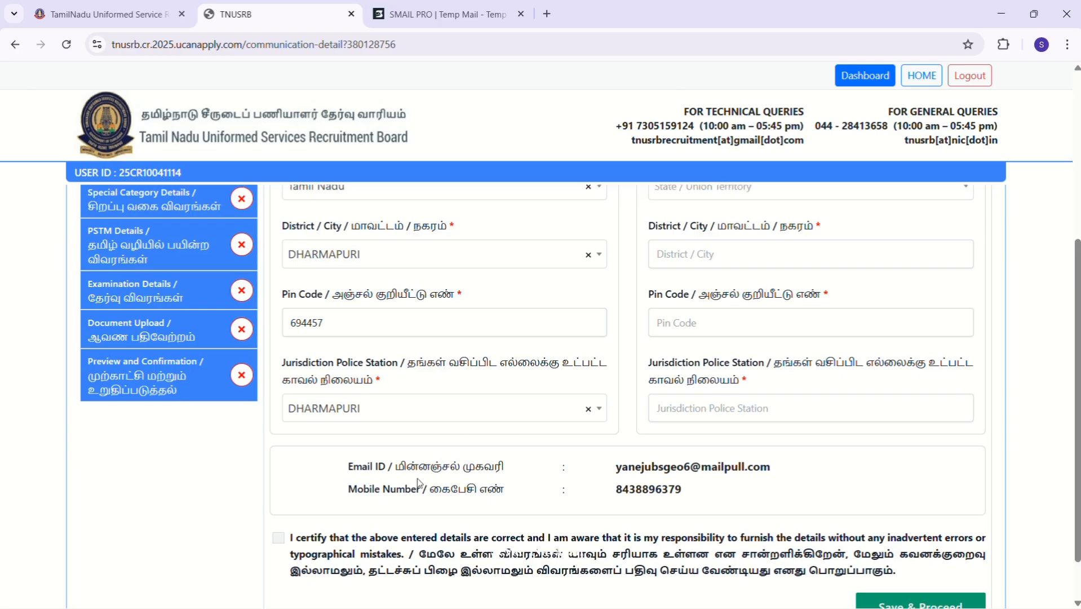
# Mark the permanent address as the same as the communication address, and certify and save the address details without storing them in the browser.
pyautogui.scroll(5, 417, 478)
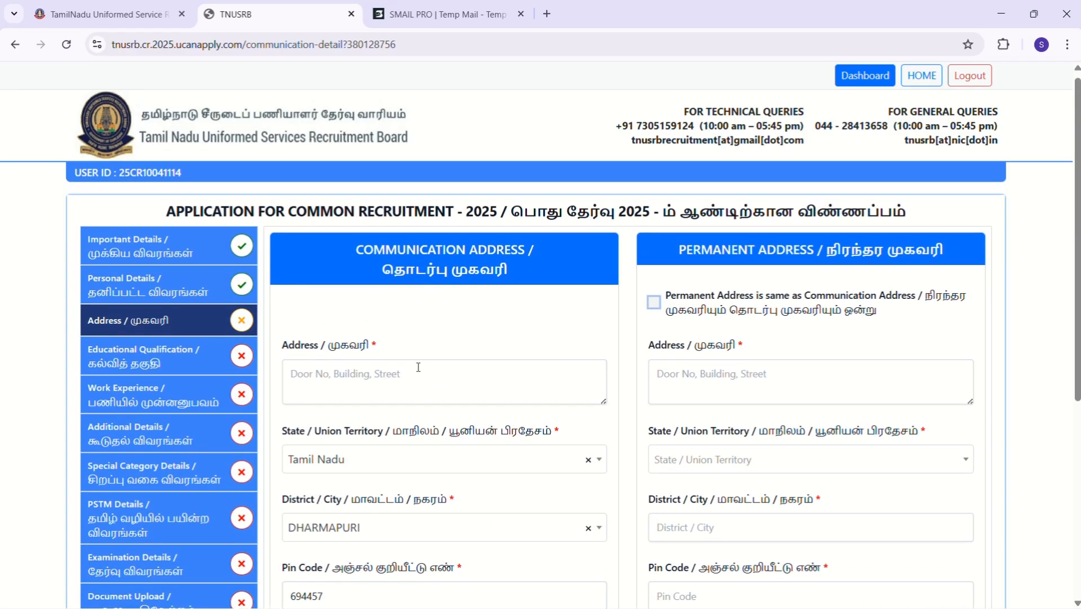
pyautogui.scroll(-6, 656, 416)
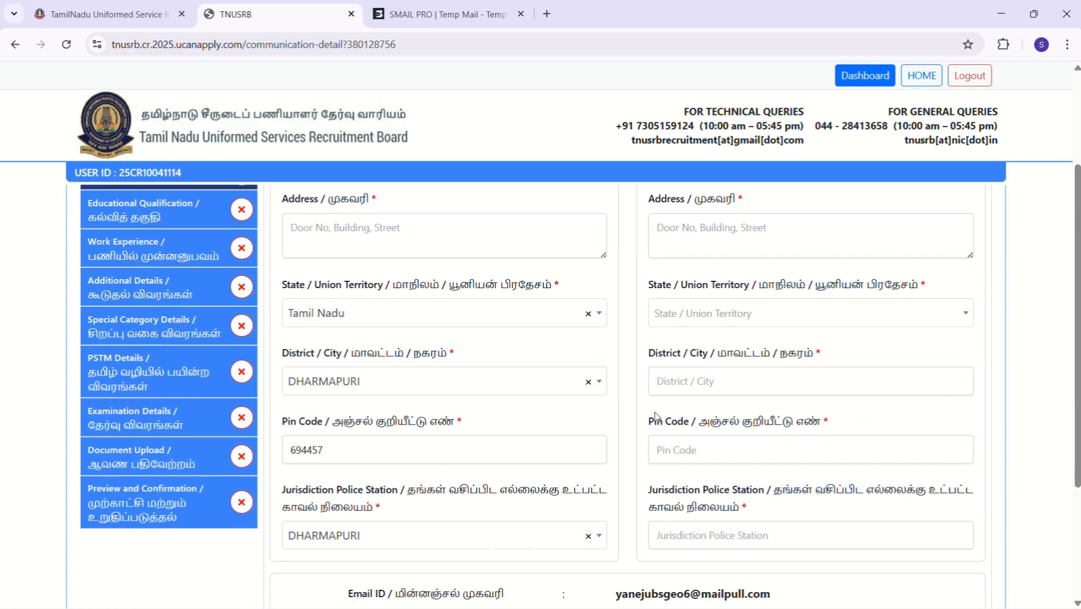
pyautogui.scroll(6, 656, 416)
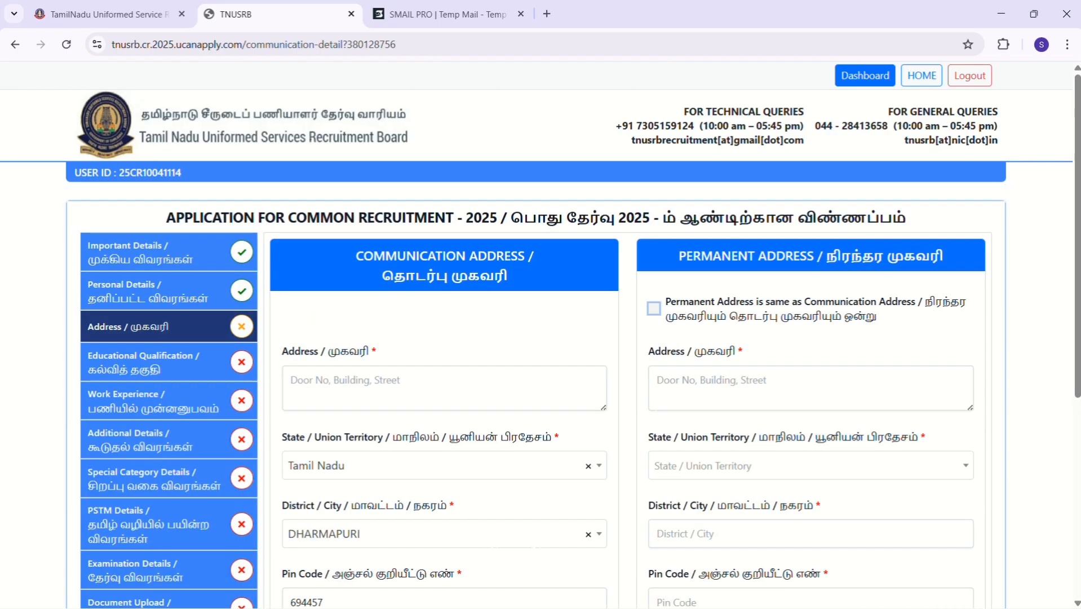
pyautogui.scroll(-6, 425, 456)
pyautogui.scroll(6, 426, 456)
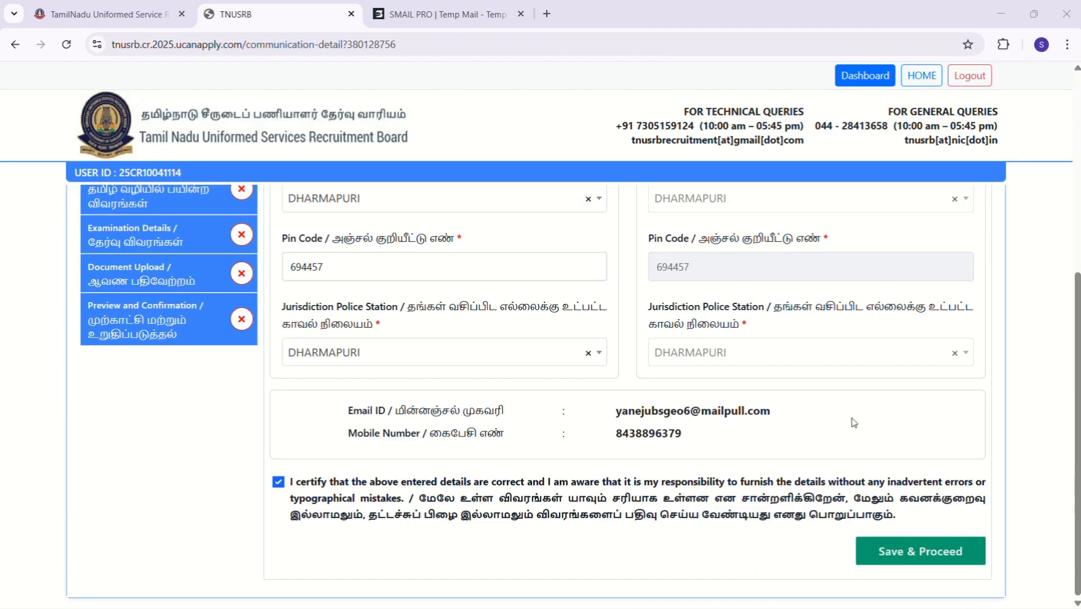
pyautogui.click(897, 557)
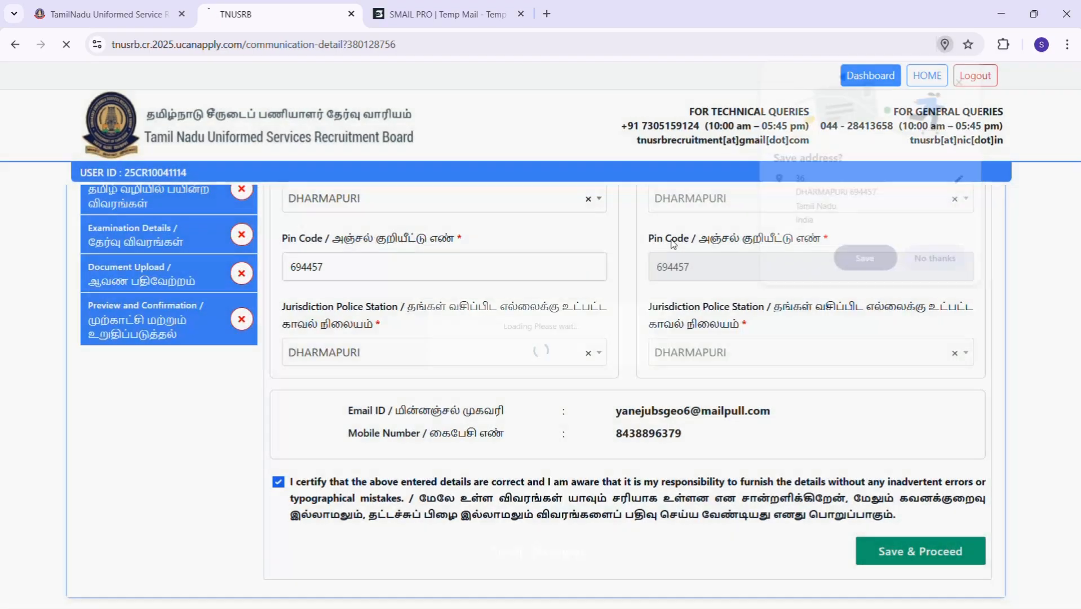
pyautogui.click(950, 265)
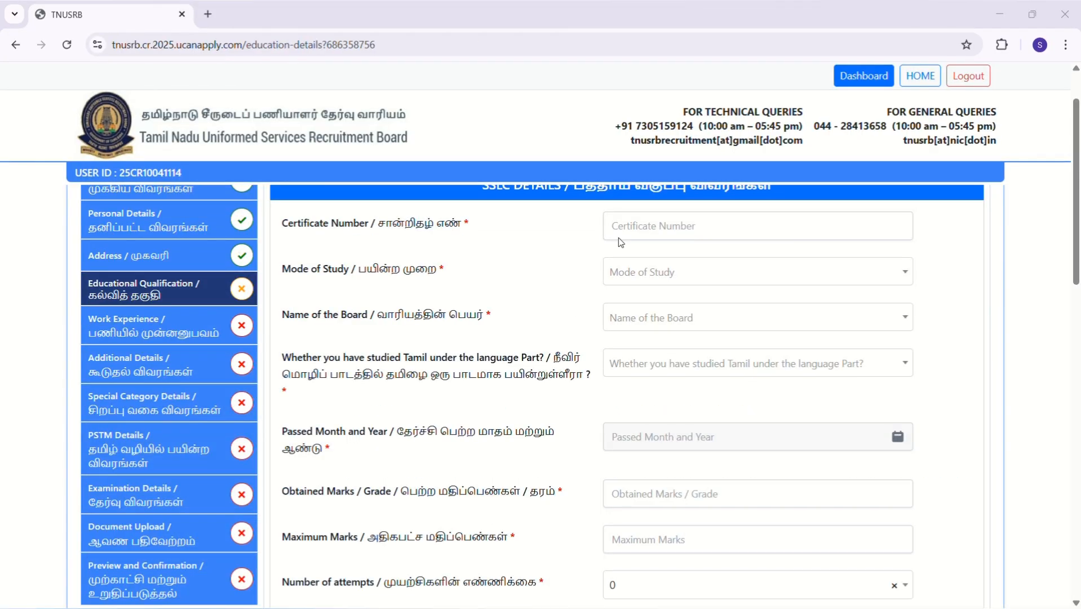
# Look at the SSLC certificate number field and the available mode of study options.
pyautogui.scroll(2, 620, 241)
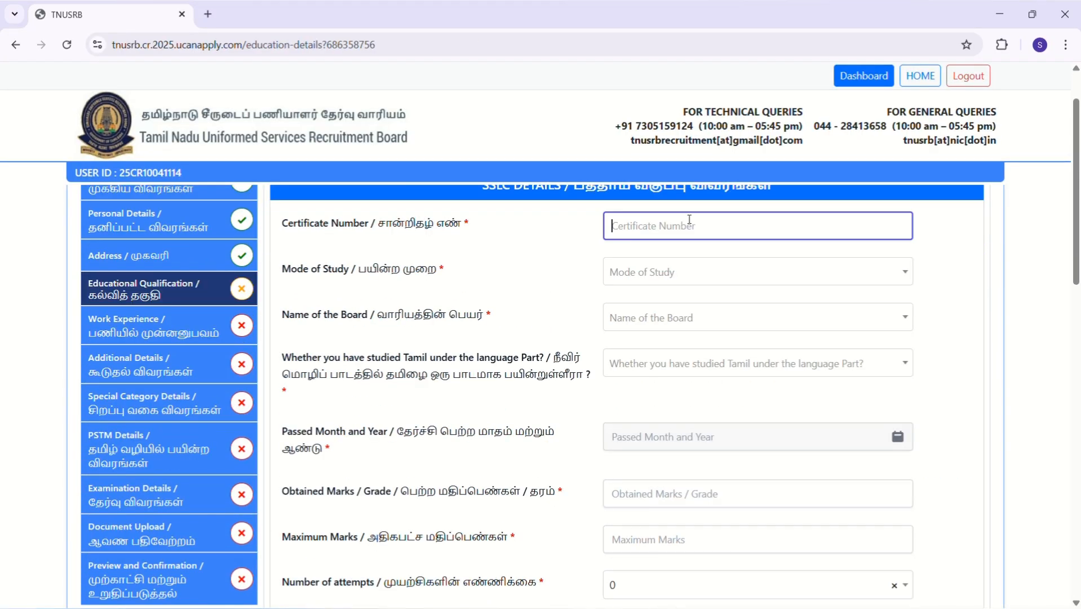
pyautogui.click(656, 276)
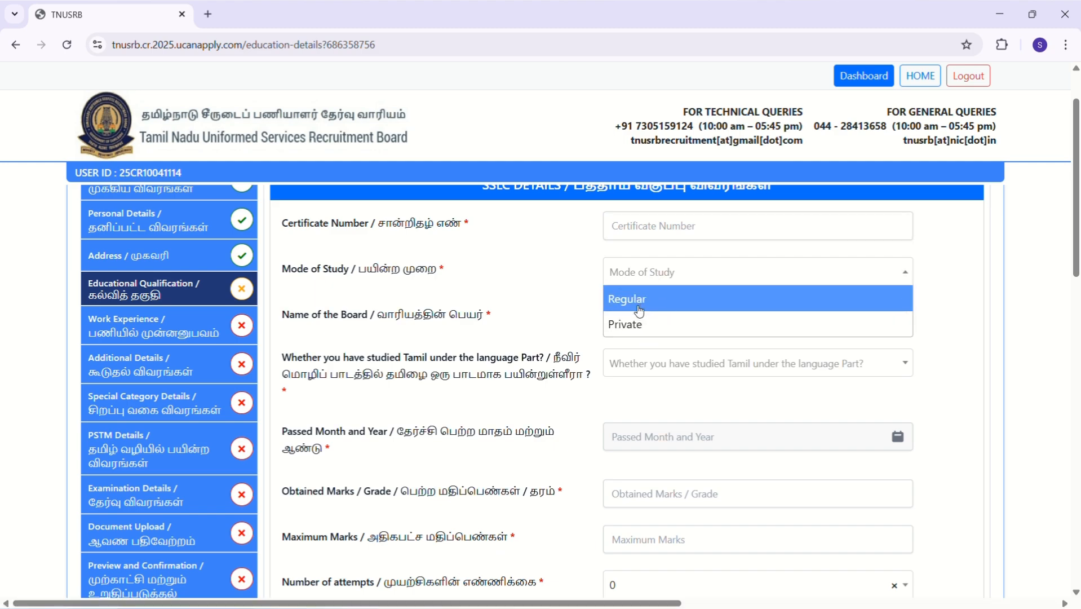
pyautogui.click(593, 293)
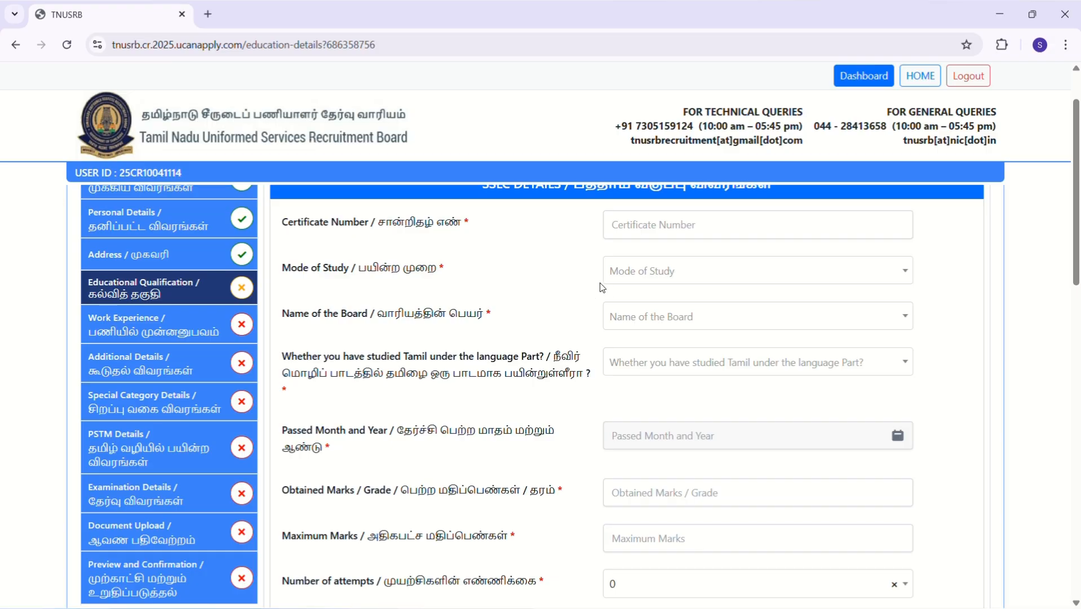
# Set the SSLC board to Tamil Nadu State Board and answer Yes to having studied Tamil under the language part.
pyautogui.scroll(-1, 602, 288)
pyautogui.click(683, 252)
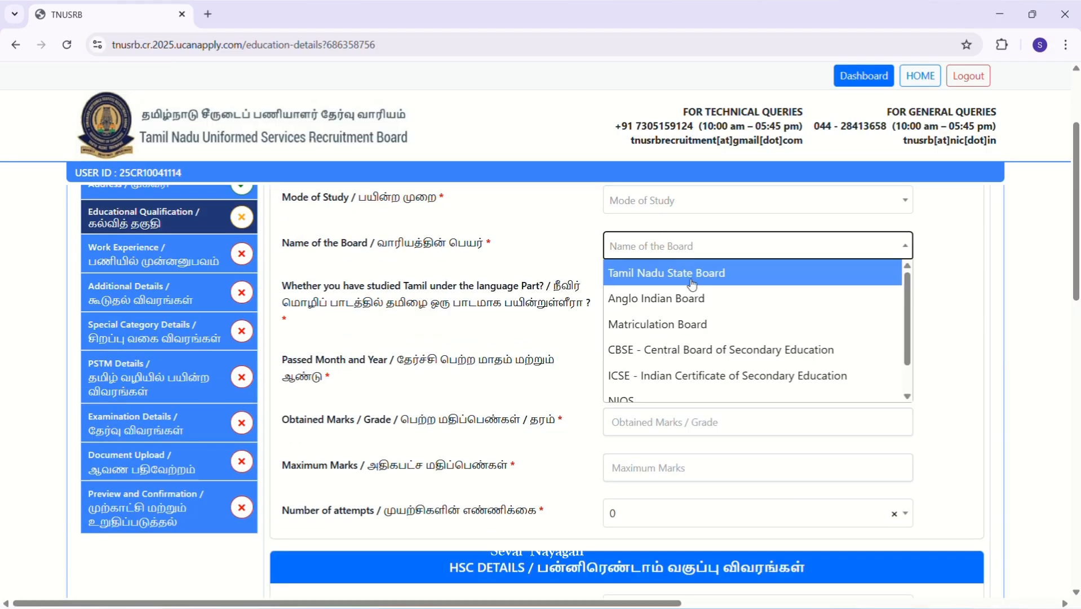
pyautogui.click(688, 280)
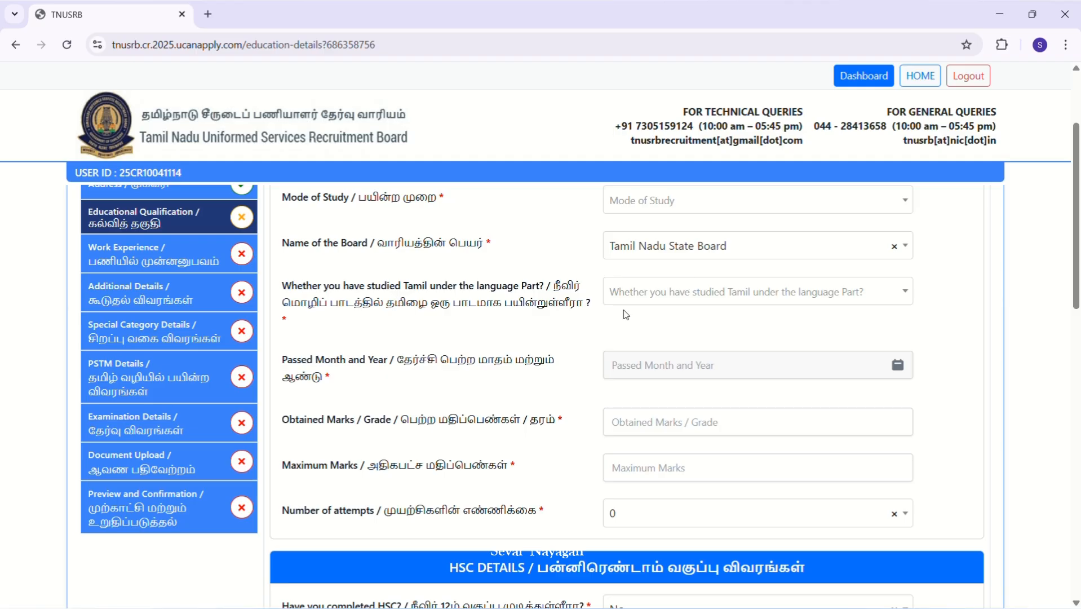
pyautogui.click(646, 295)
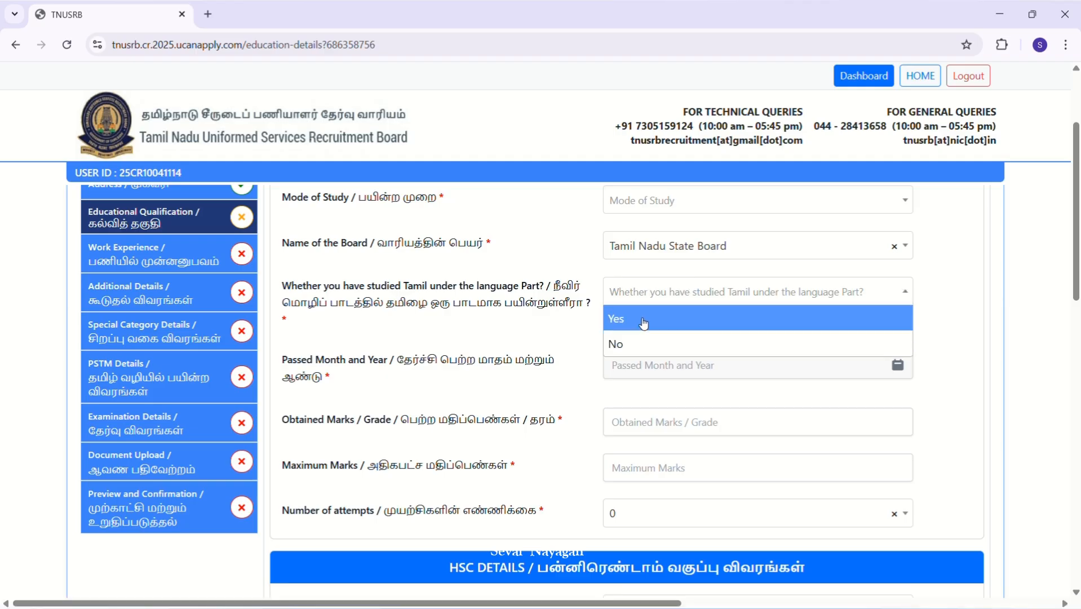
pyautogui.click(621, 318)
# Examine the SSLC passed month and year, obtained marks and maximum marks fields.
pyautogui.scroll(-1, 545, 283)
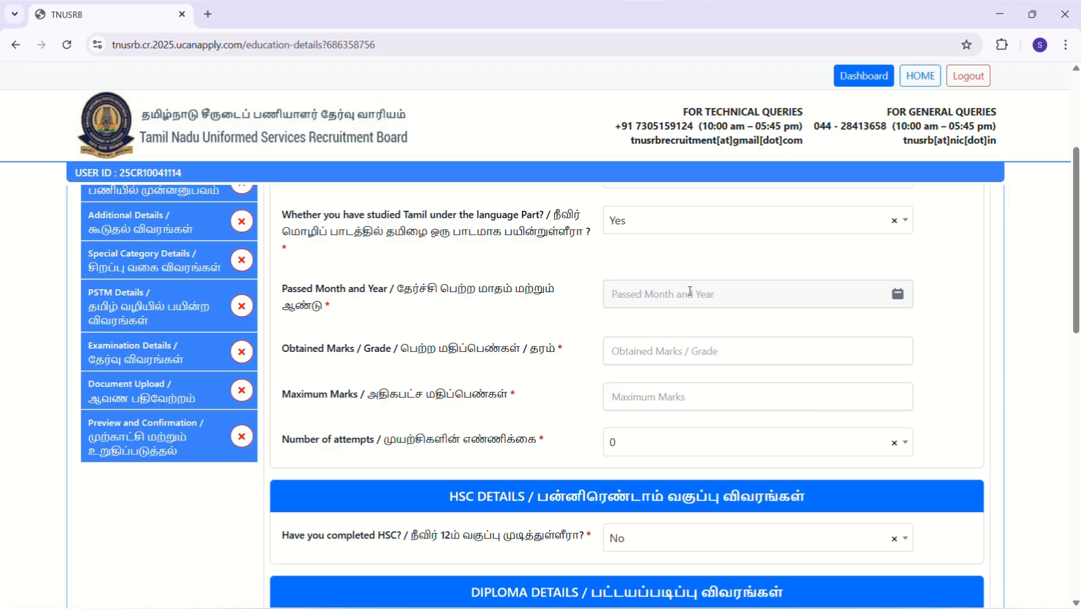
pyautogui.click(678, 349)
pyautogui.scroll(-1, 506, 324)
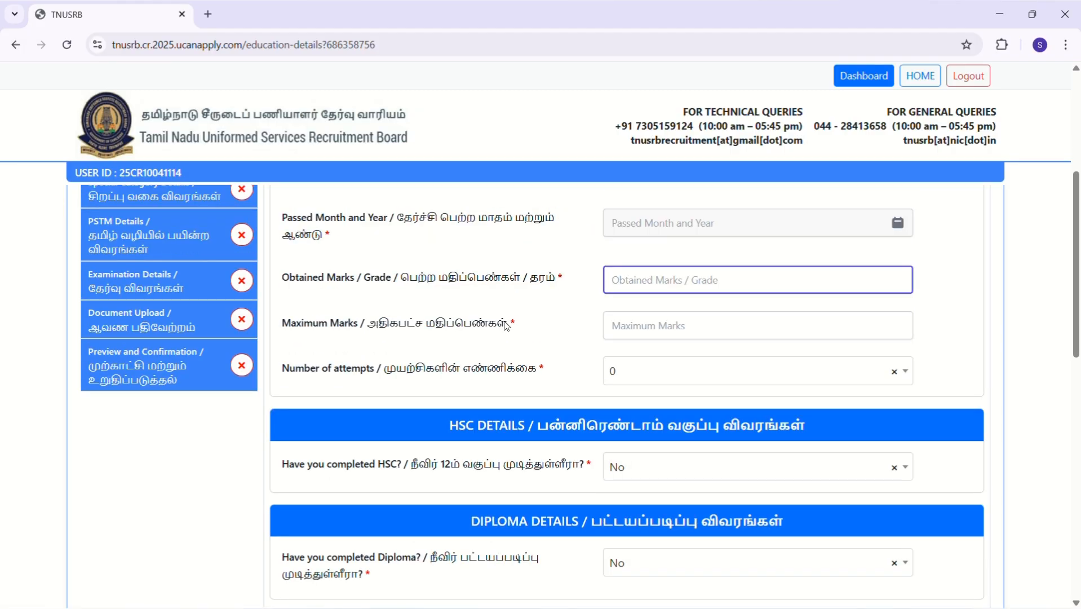
pyautogui.click(671, 325)
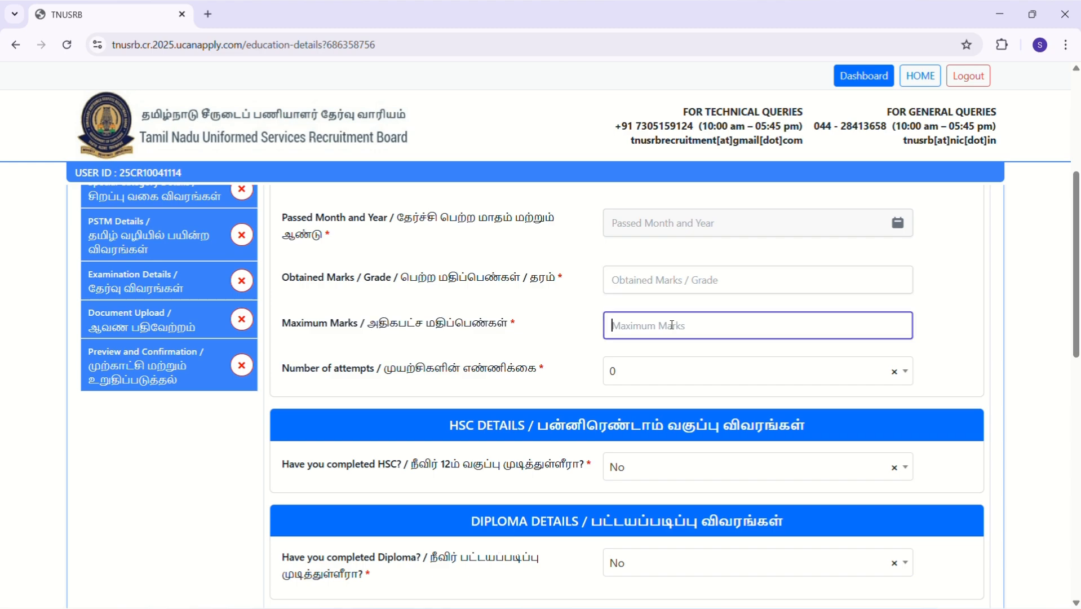
pyautogui.click(504, 336)
# Review the completion questions for HSC, Diploma, ITI, UG, Integrated PG and PG degrees, including the answer options for HSC.
pyautogui.scroll(-3, 536, 316)
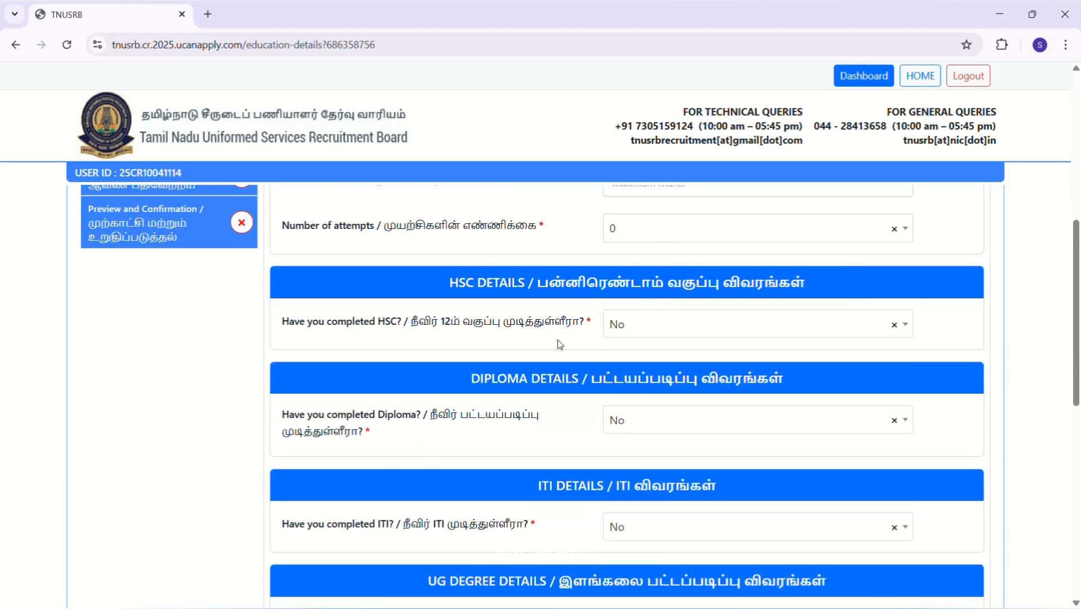
pyautogui.click(674, 335)
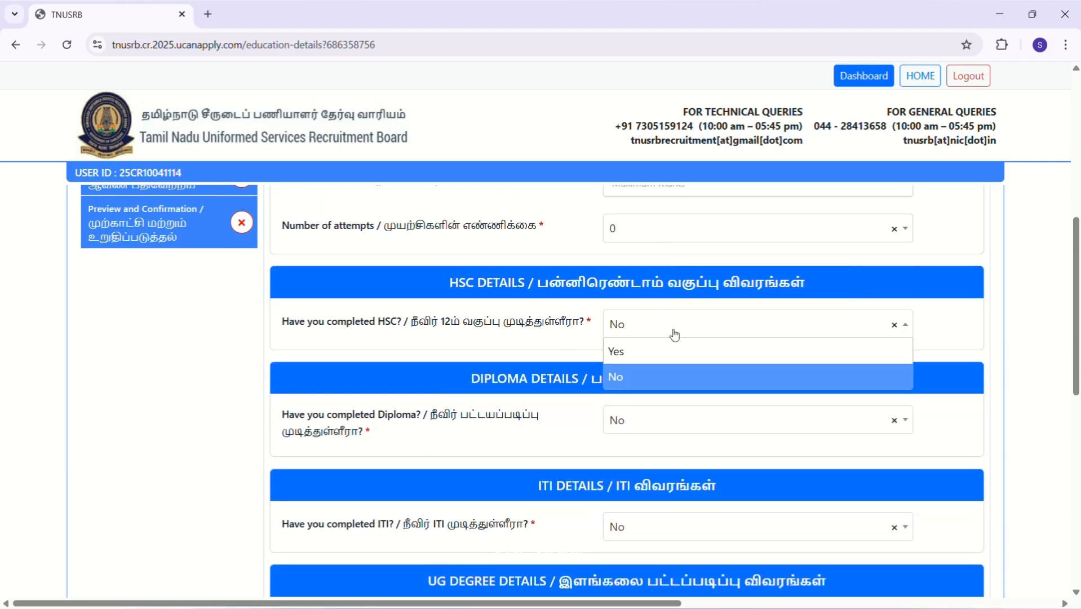
pyautogui.click(675, 335)
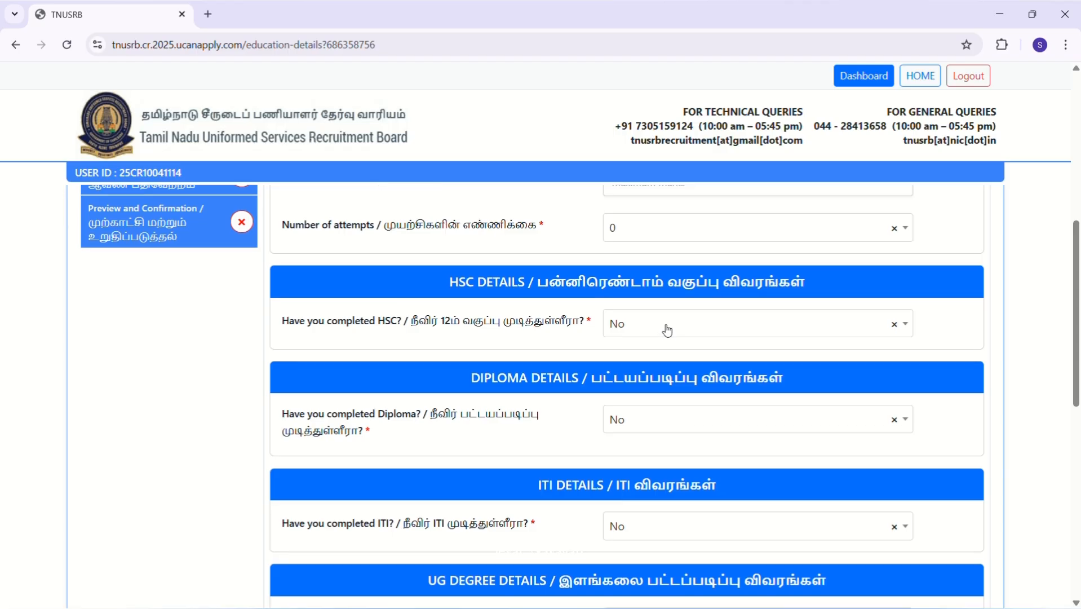
pyautogui.scroll(-1, 667, 330)
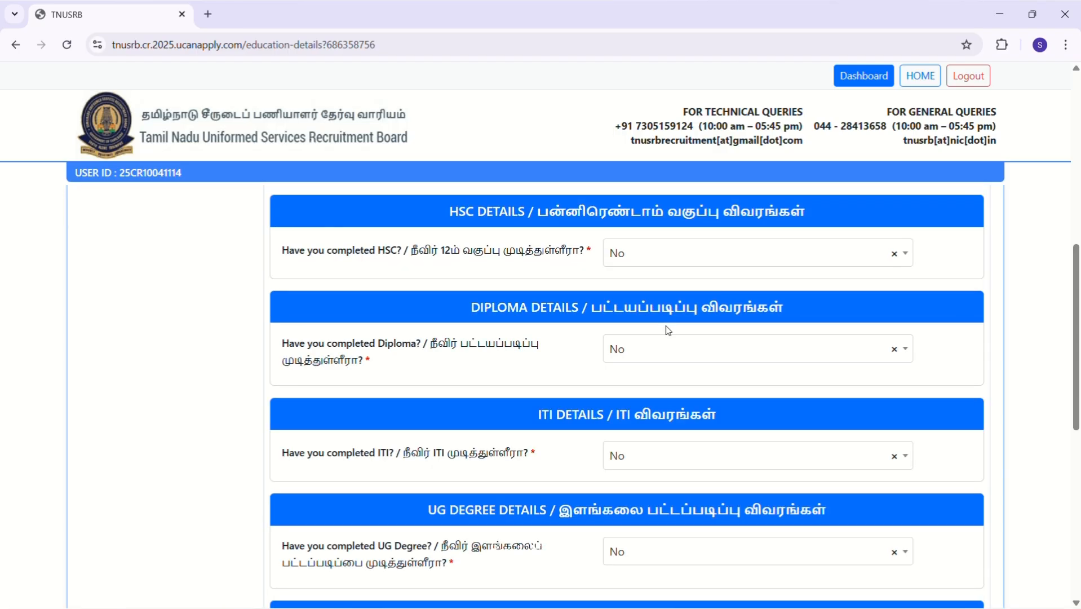
pyautogui.scroll(-1, 665, 364)
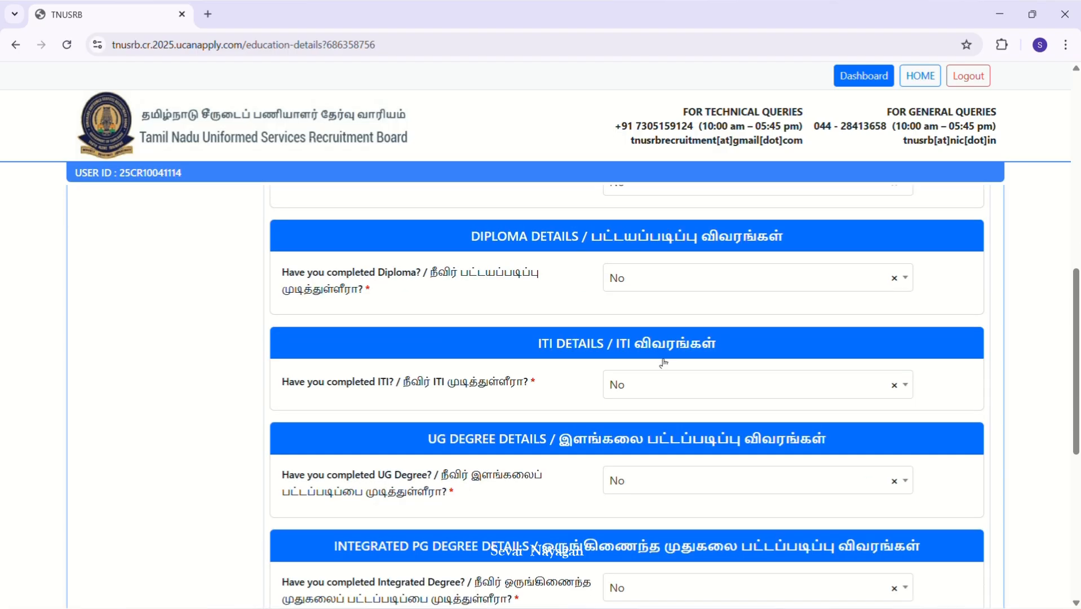
pyautogui.scroll(-1, 666, 364)
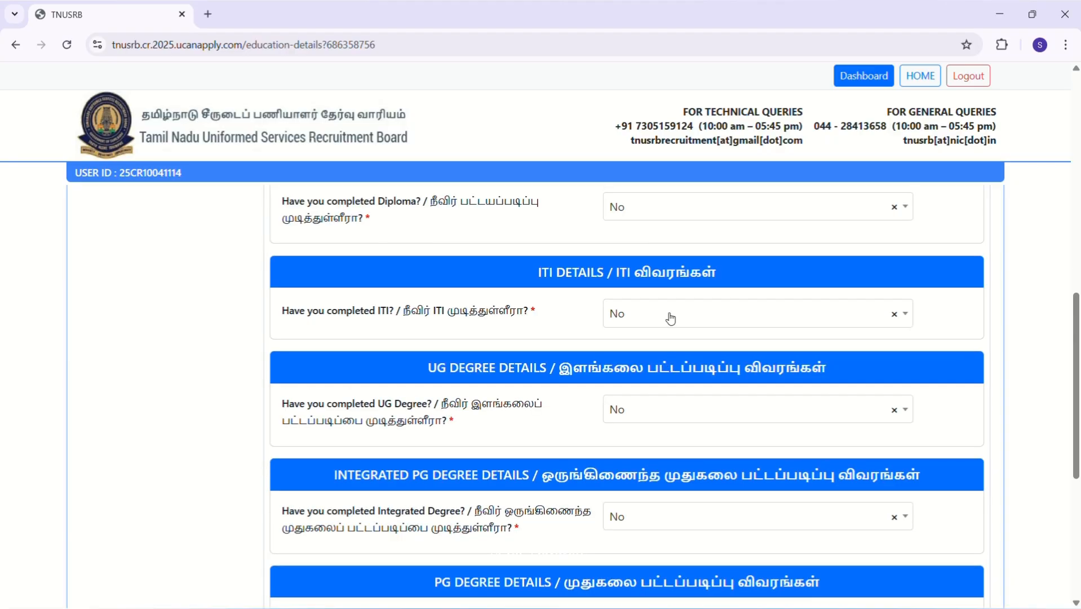
pyautogui.scroll(-1, 657, 356)
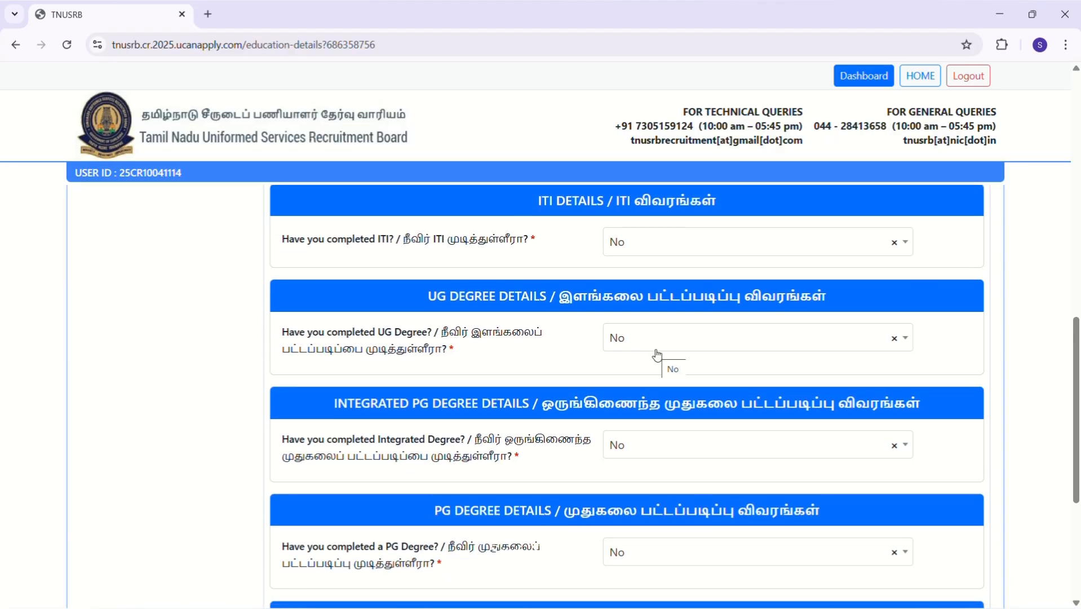
pyautogui.scroll(3, 656, 355)
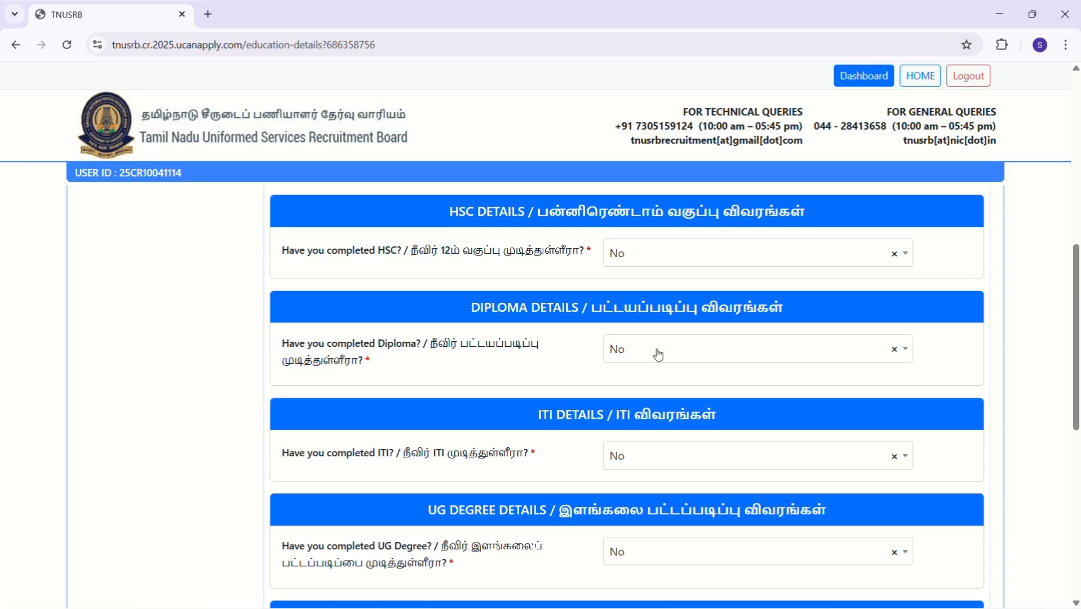
pyautogui.scroll(-3, 660, 355)
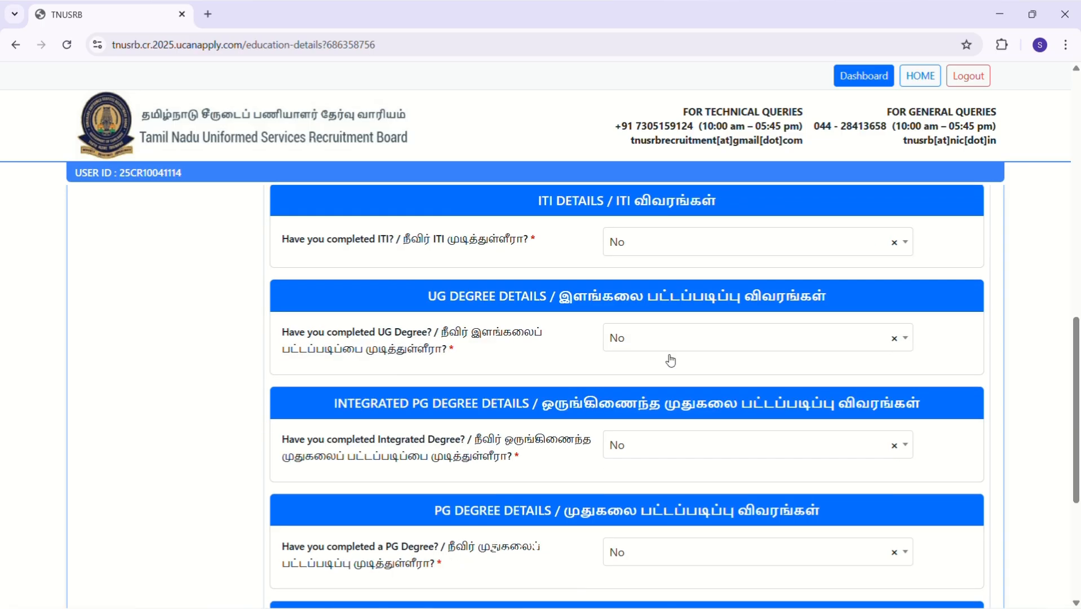
pyautogui.scroll(-2, 670, 359)
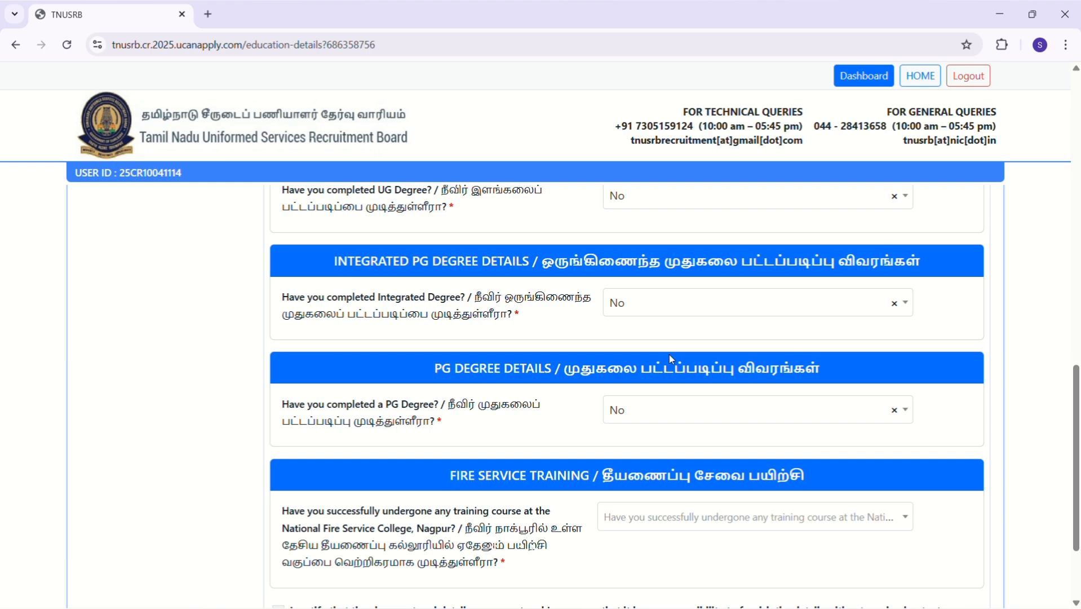
pyautogui.scroll(-1, 676, 346)
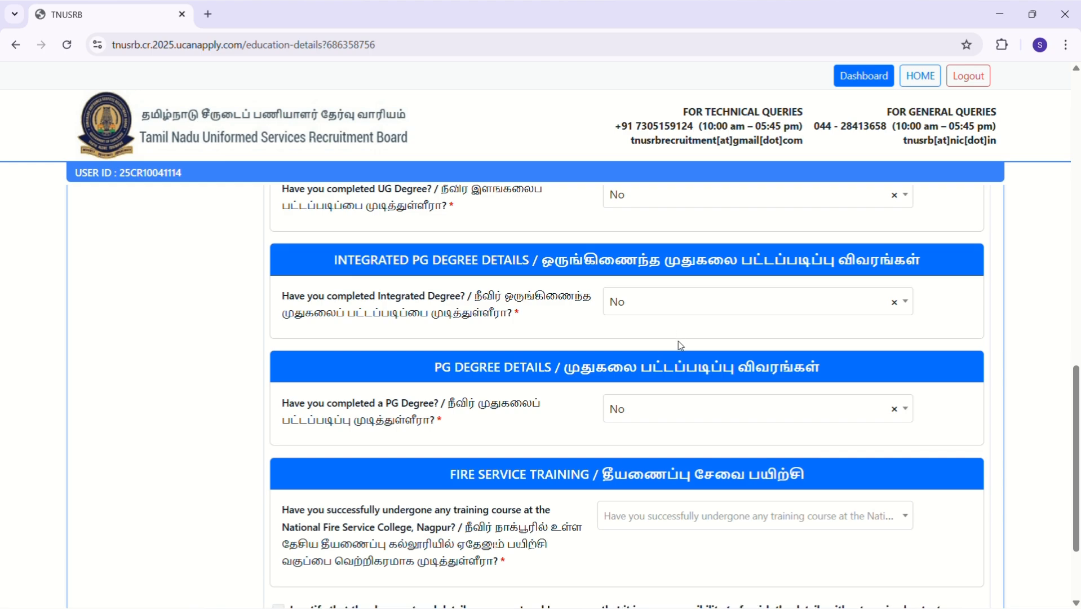
# Certify that the educational qualification details are correct and save them to proceed to the work experience section.
pyautogui.scroll(-1, 681, 346)
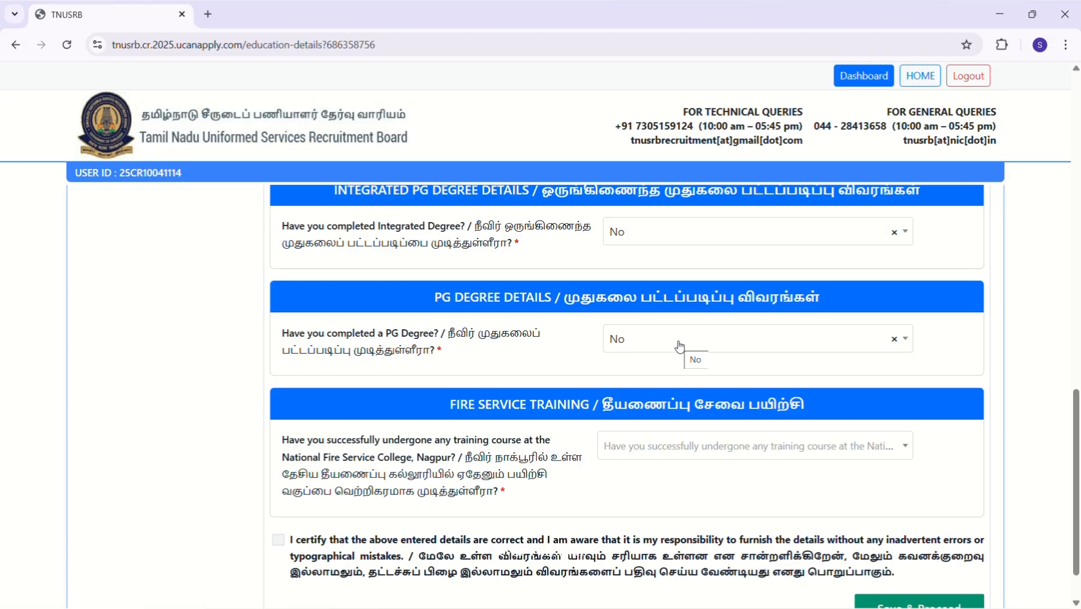
pyautogui.scroll(-1, 680, 347)
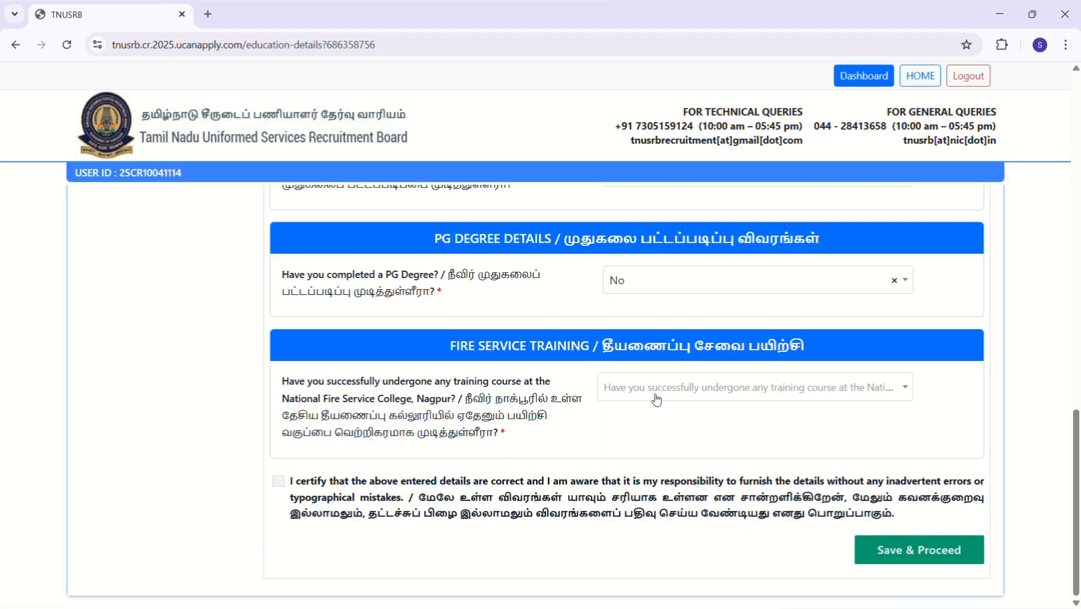
pyautogui.click(280, 484)
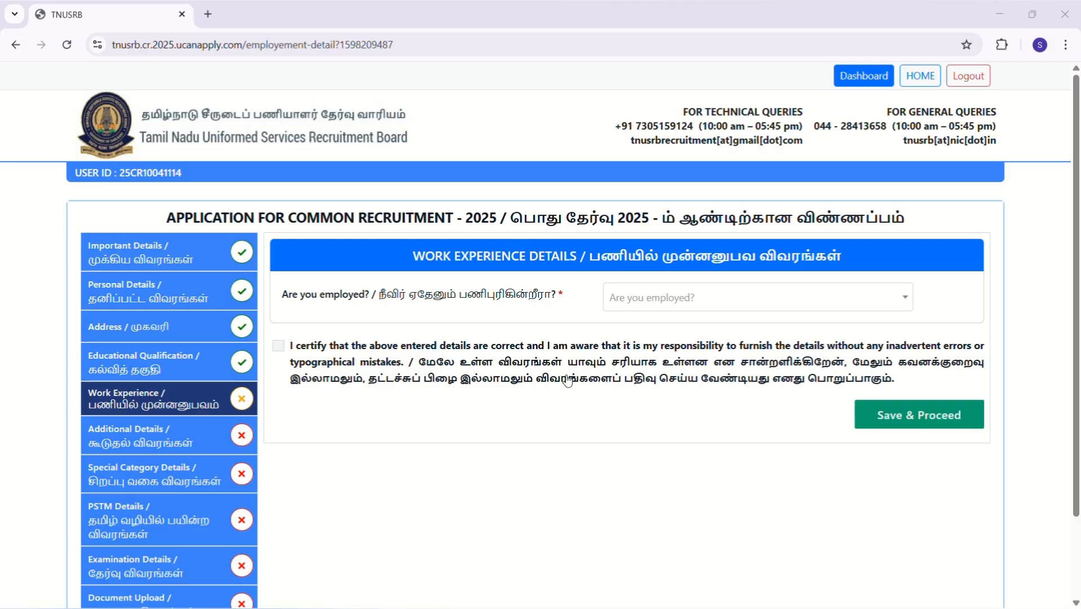
# Answer No to being employed, certify the work experience details and save them to proceed.
pyautogui.click(702, 305)
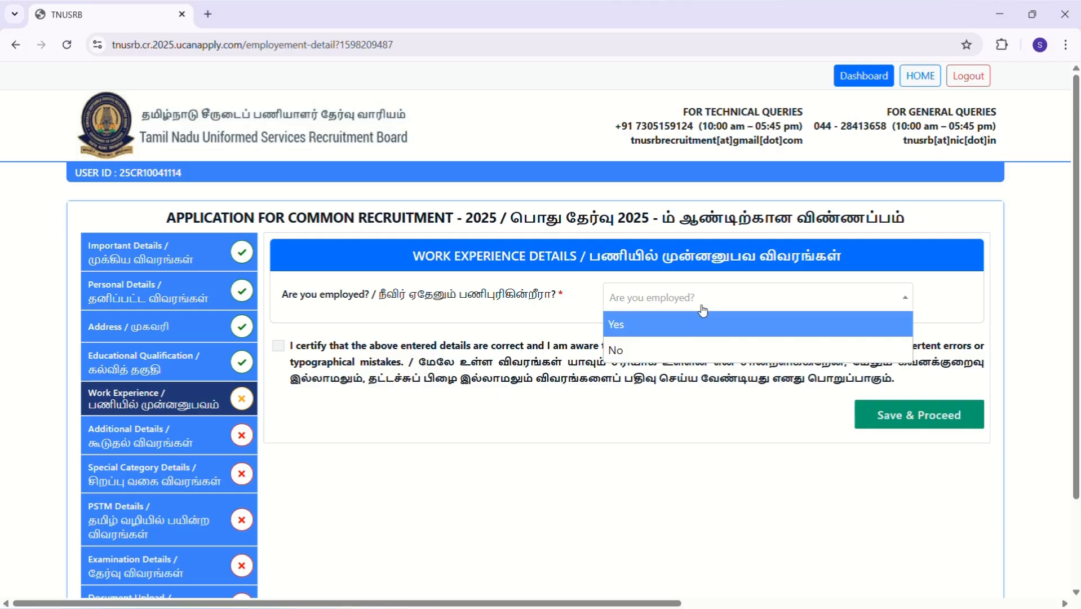
pyautogui.click(699, 353)
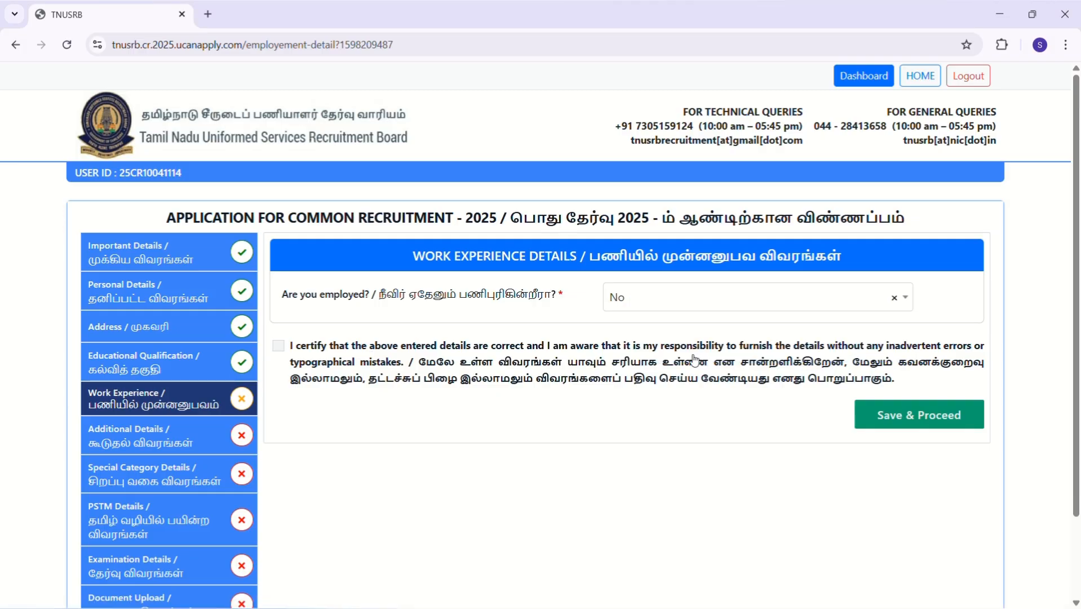
pyautogui.click(278, 346)
pyautogui.click(926, 428)
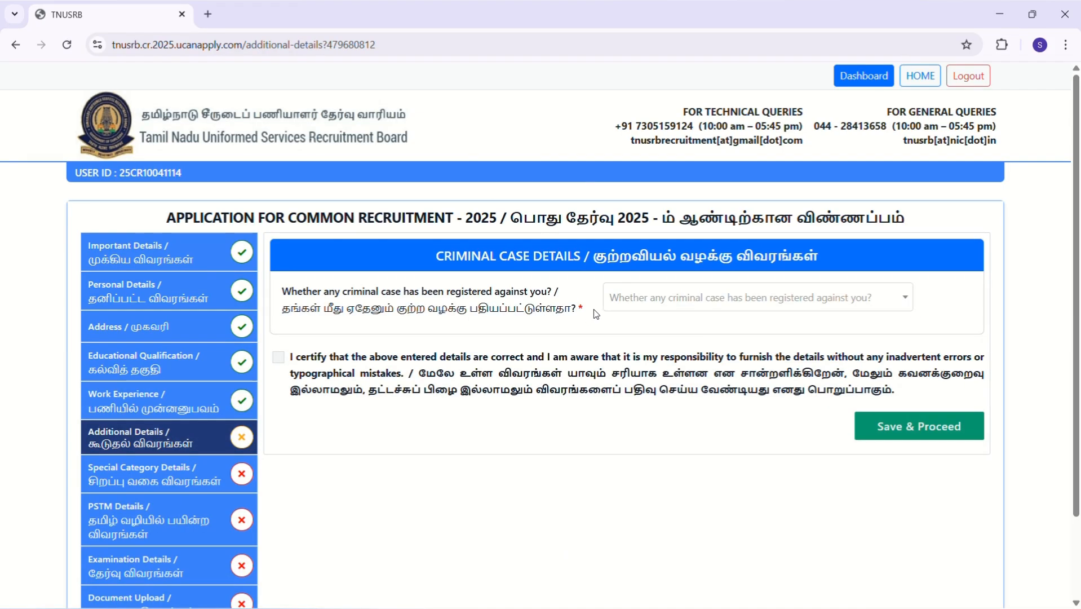
# Try answering Yes to the criminal case question to examine the case entry fields.
pyautogui.click(660, 304)
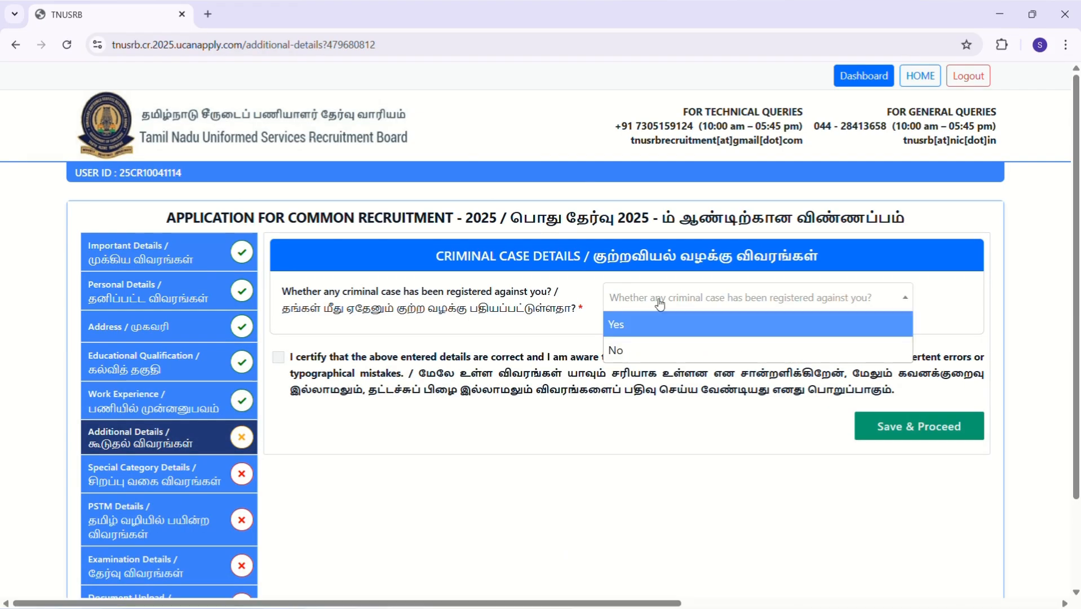
pyautogui.click(643, 350)
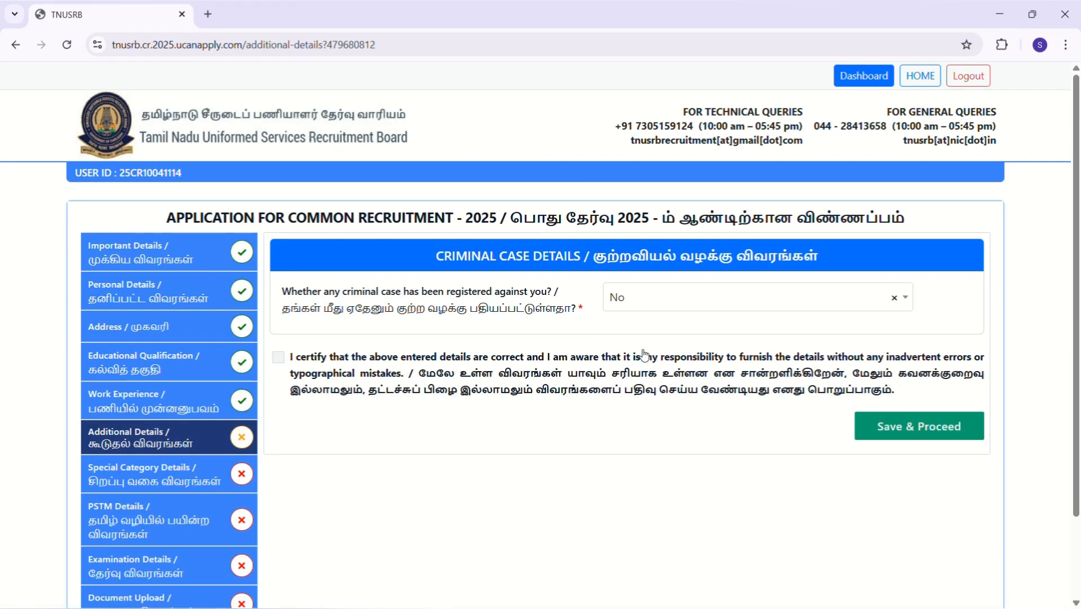
pyautogui.click(654, 305)
pyautogui.click(659, 327)
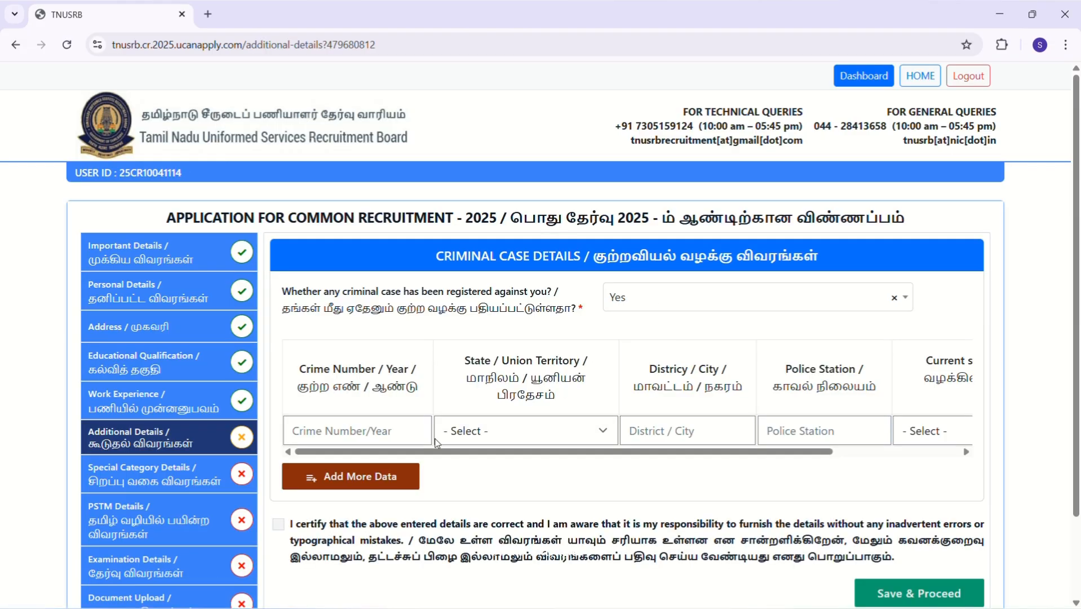
# Answer No to having a registered criminal case, certify the additional details and save them to proceed.
pyautogui.click(693, 306)
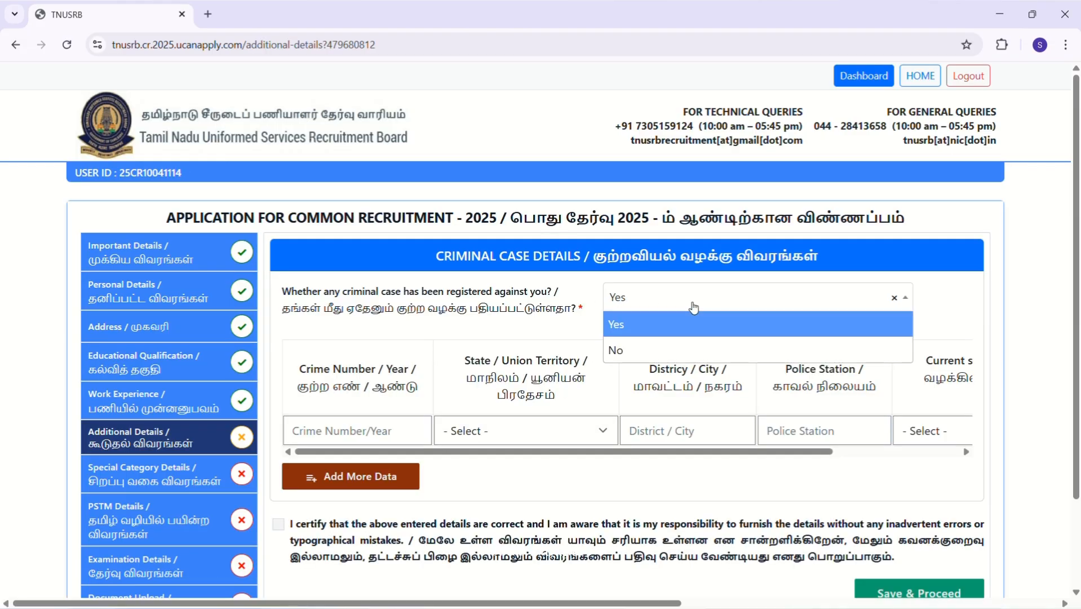
pyautogui.click(694, 349)
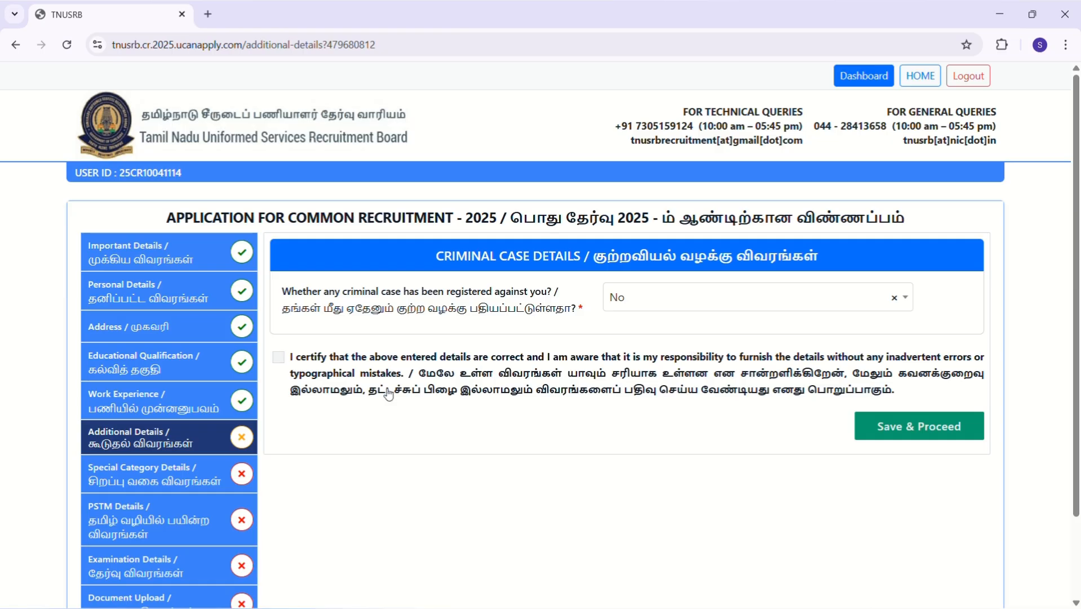
pyautogui.click(278, 356)
pyautogui.click(888, 428)
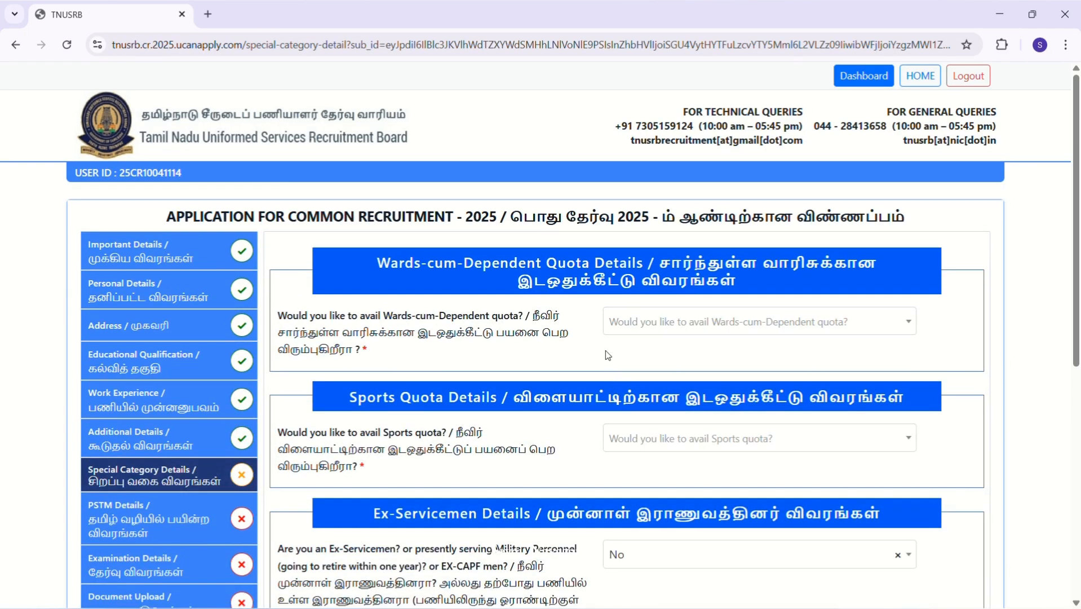
# Review the answer options for the Wards-cum-Dependent quota and answer No to availing the Sports quota.
pyautogui.scroll(-1, 608, 354)
pyautogui.scroll(1, 607, 355)
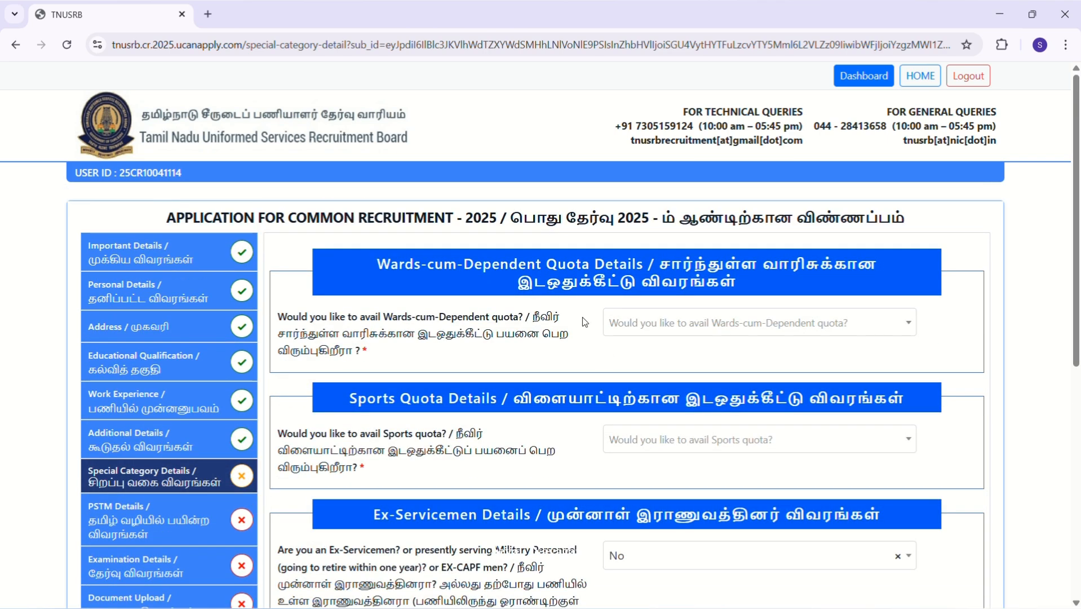
pyautogui.click(654, 323)
pyautogui.click(582, 371)
pyautogui.scroll(-3, 546, 345)
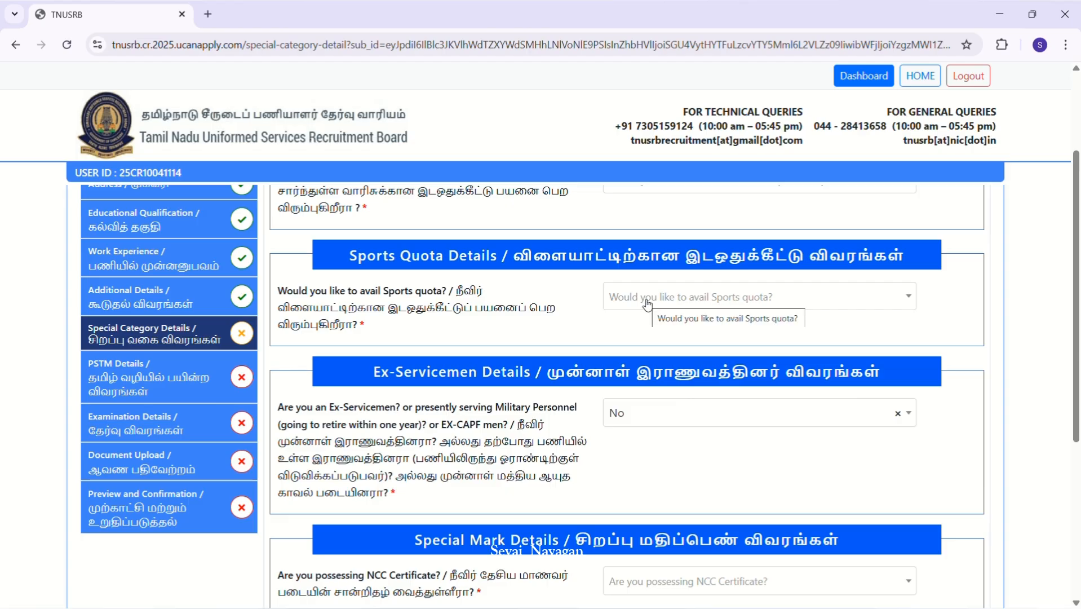
pyautogui.click(660, 309)
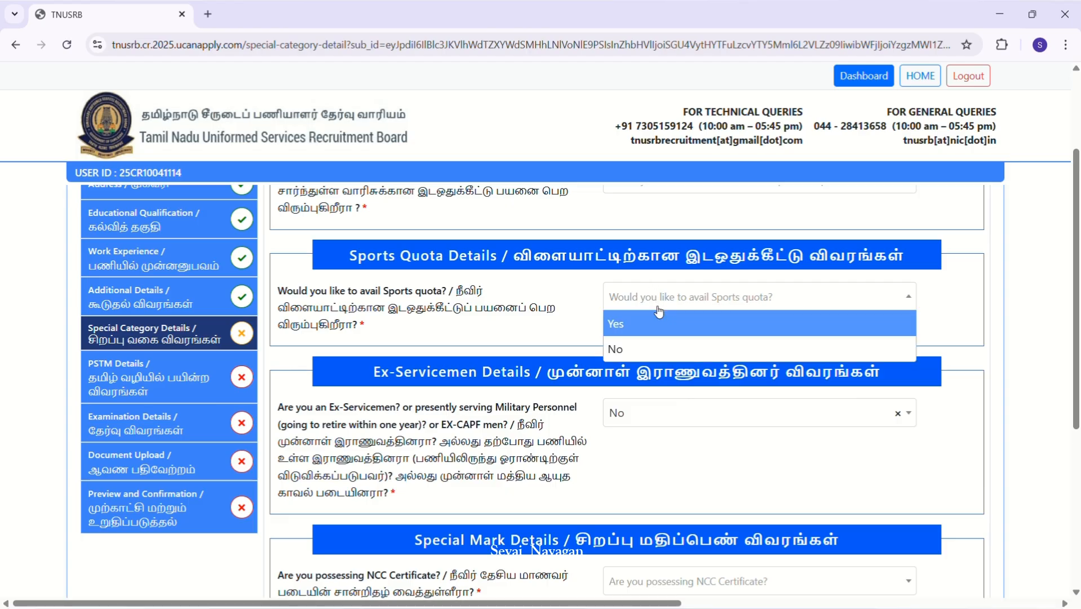
pyautogui.click(650, 348)
# Try answering Yes to possessing an NCC certificate and look at the available certificate types.
pyautogui.scroll(-3, 649, 349)
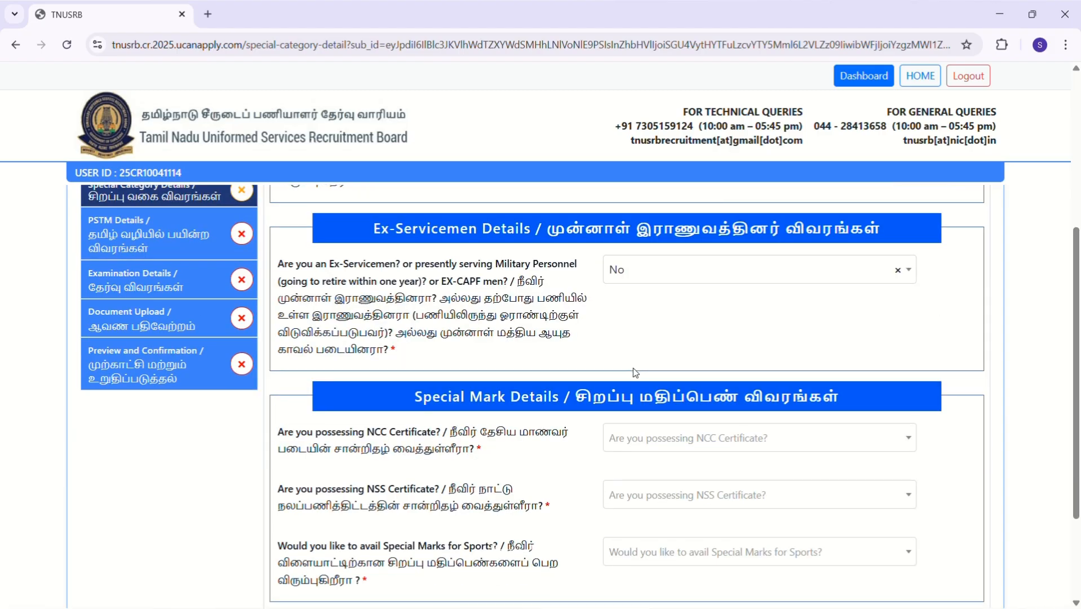
pyautogui.scroll(-3, 635, 372)
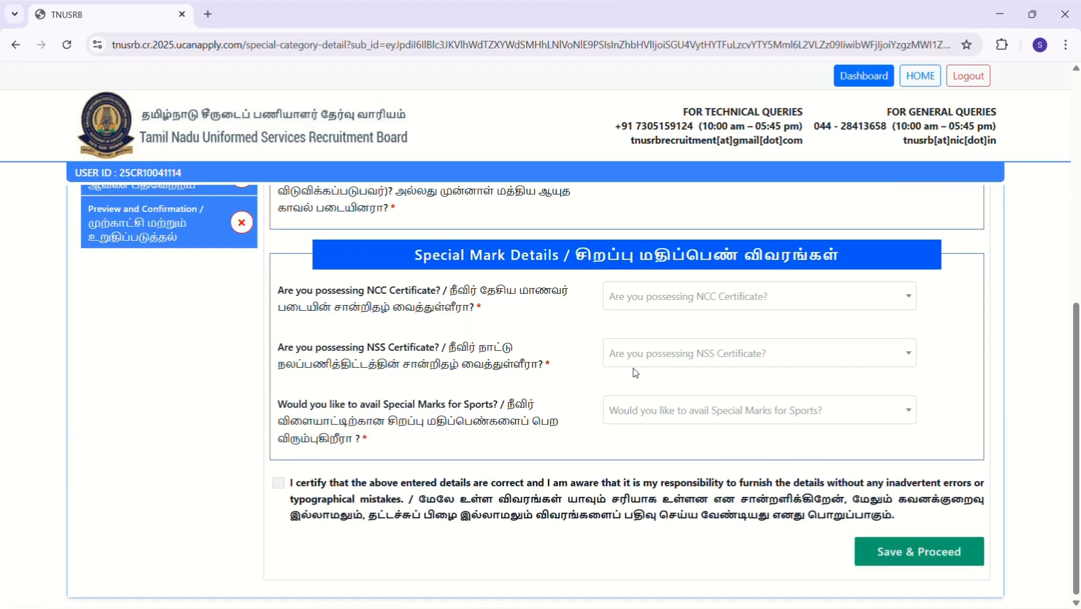
pyautogui.click(638, 307)
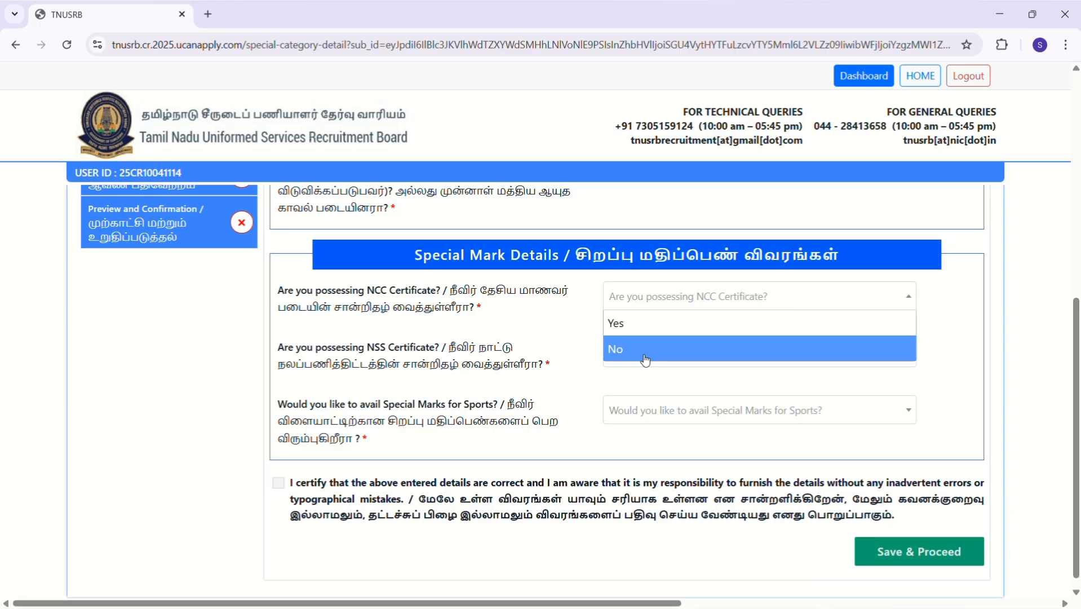
pyautogui.click(646, 360)
pyautogui.click(647, 307)
pyautogui.click(650, 323)
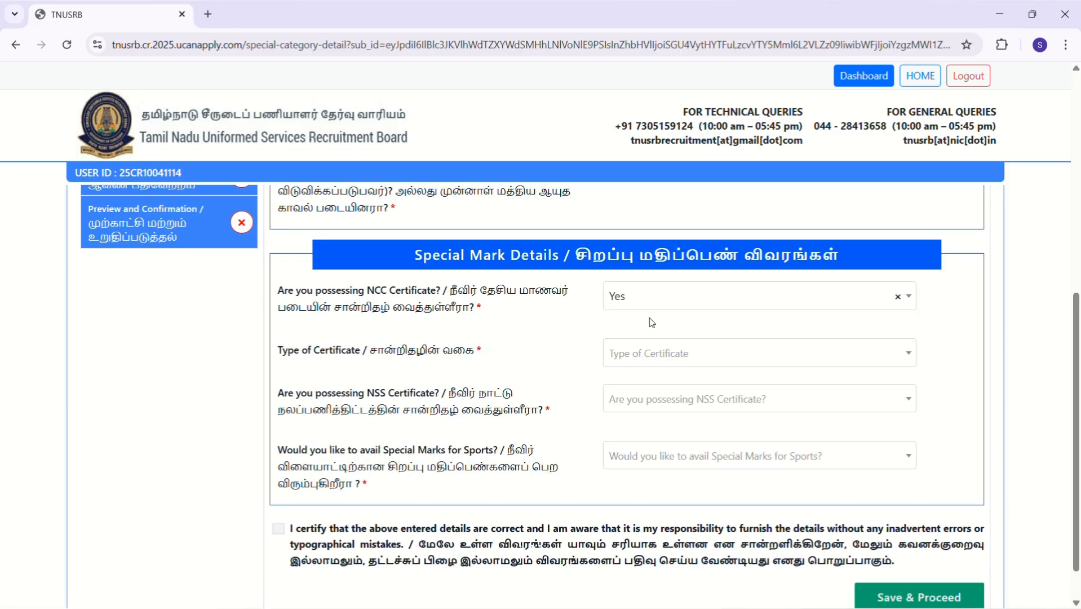
pyautogui.click(715, 354)
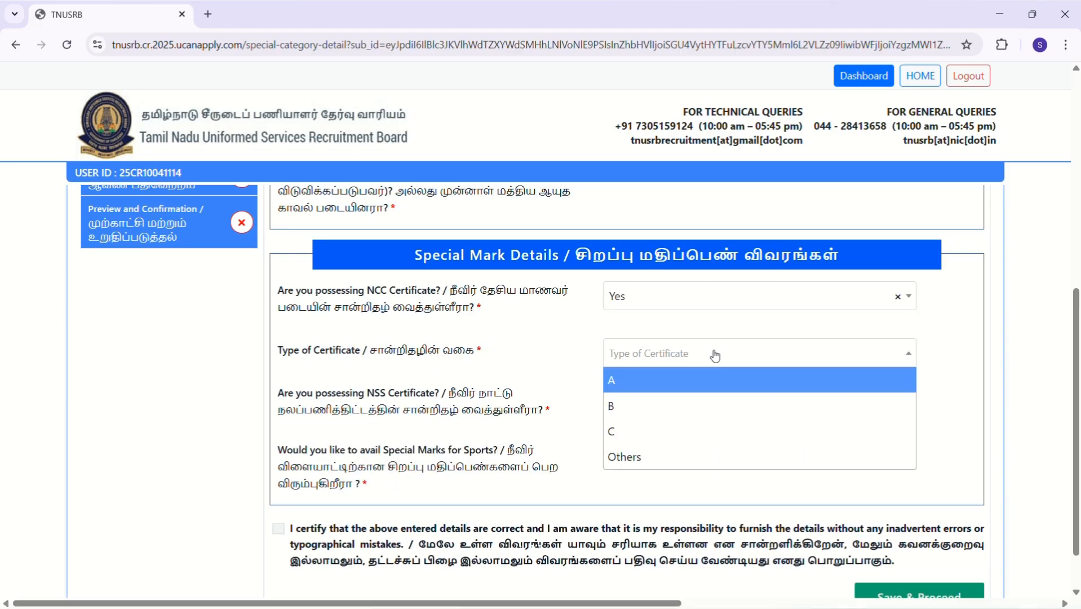
# Answer No to possessing an NCC certificate and No to possessing an NSS certificate.
pyautogui.click(671, 287)
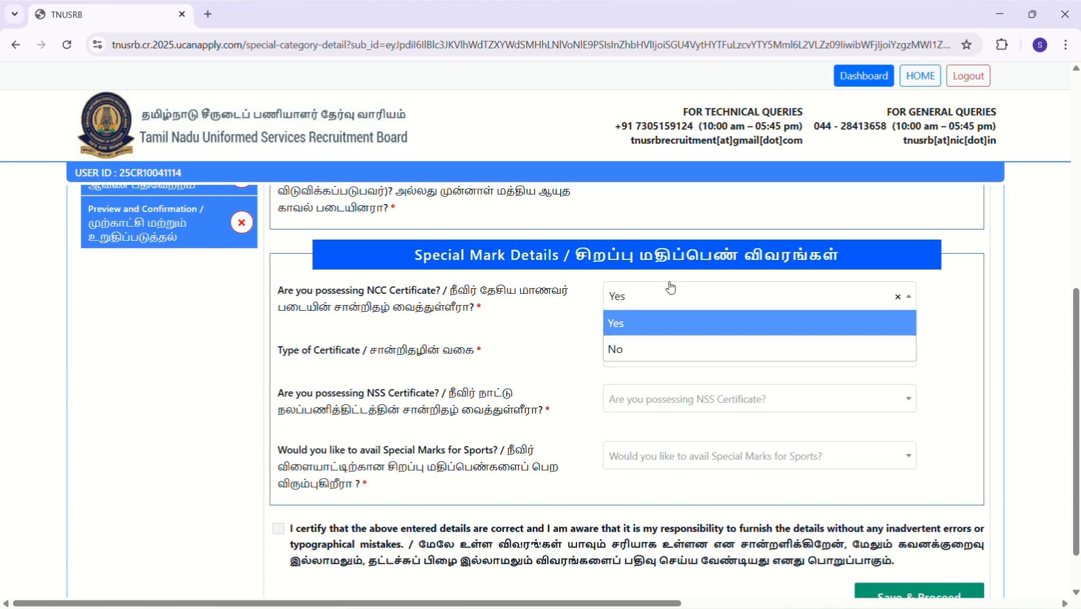
pyautogui.click(678, 352)
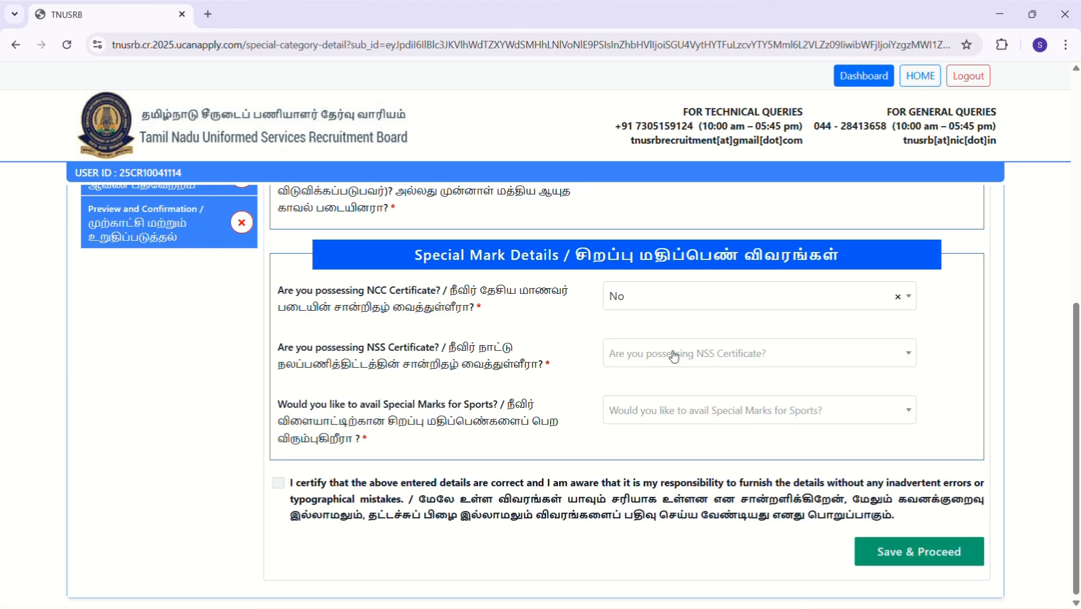
pyautogui.click(676, 355)
pyautogui.click(674, 357)
pyautogui.click(676, 358)
pyautogui.click(683, 379)
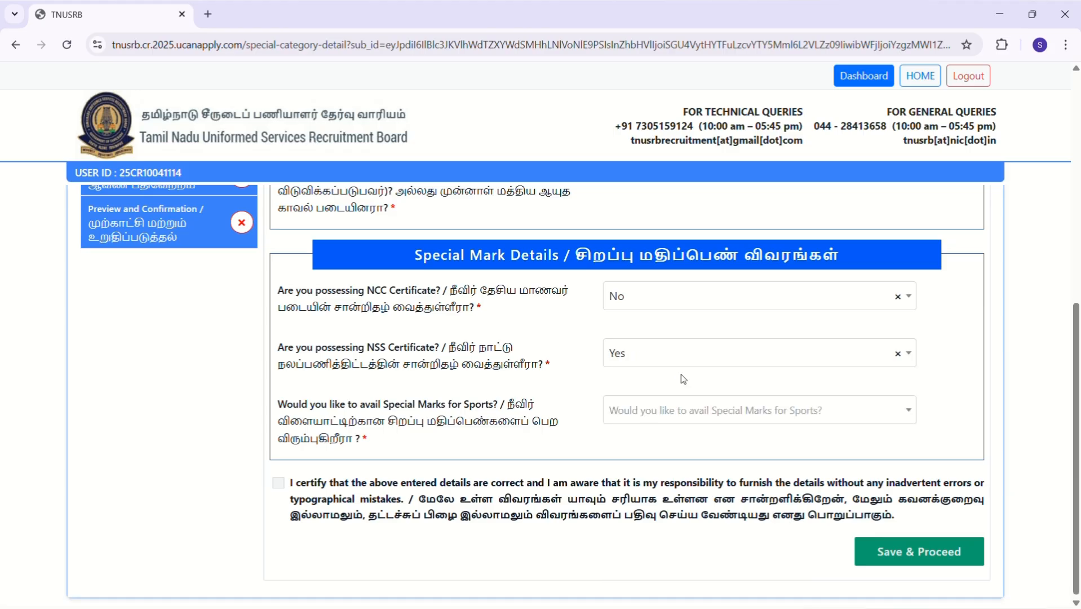
pyautogui.click(683, 354)
pyautogui.click(683, 406)
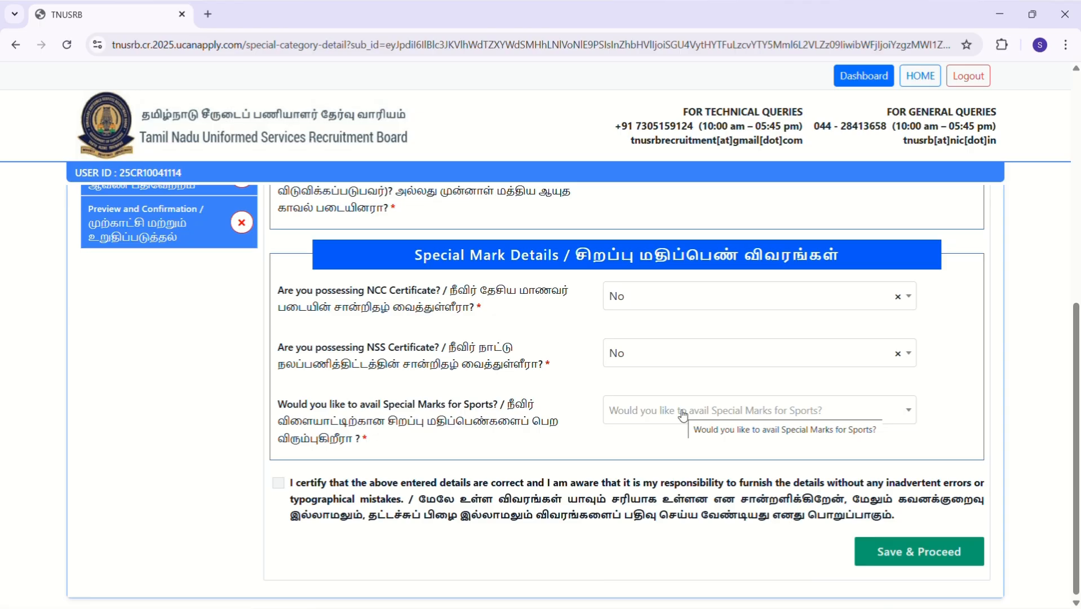
# Answer No to special marks for sports, then certify and save the special category details.
pyautogui.click(683, 416)
pyautogui.click(679, 459)
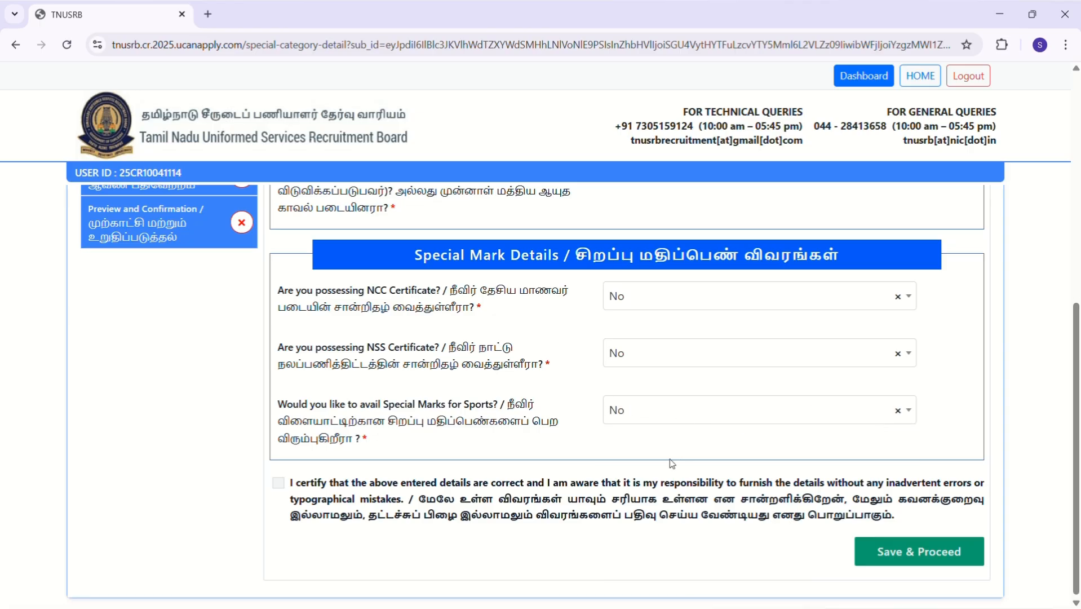
pyautogui.click(277, 483)
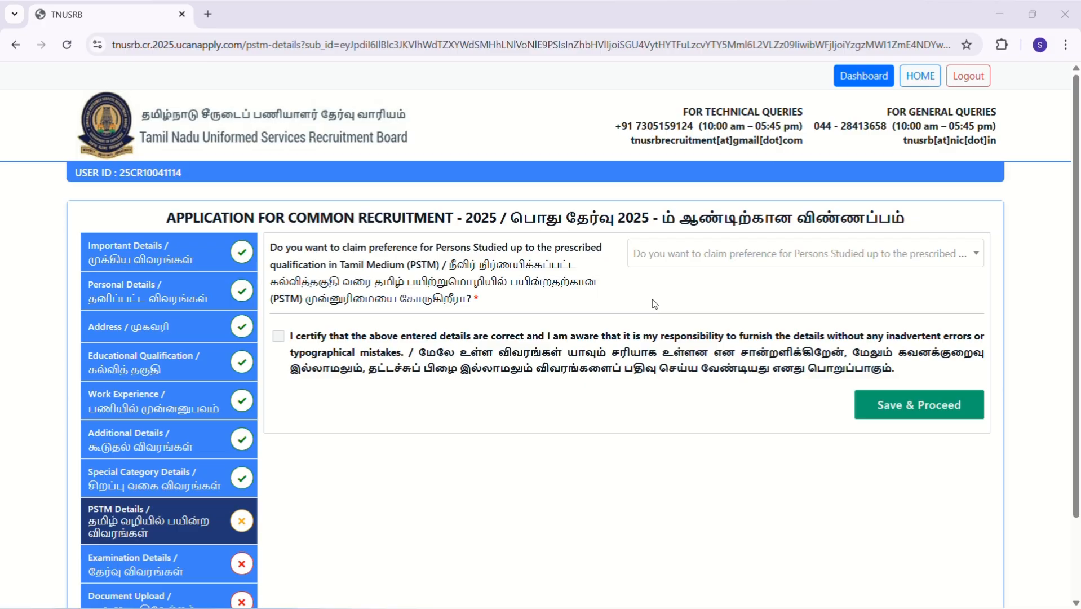
# Certify the PSTM details and answer Yes to claiming preference for persons studied in Tamil medium.
pyautogui.click(278, 336)
pyautogui.click(773, 255)
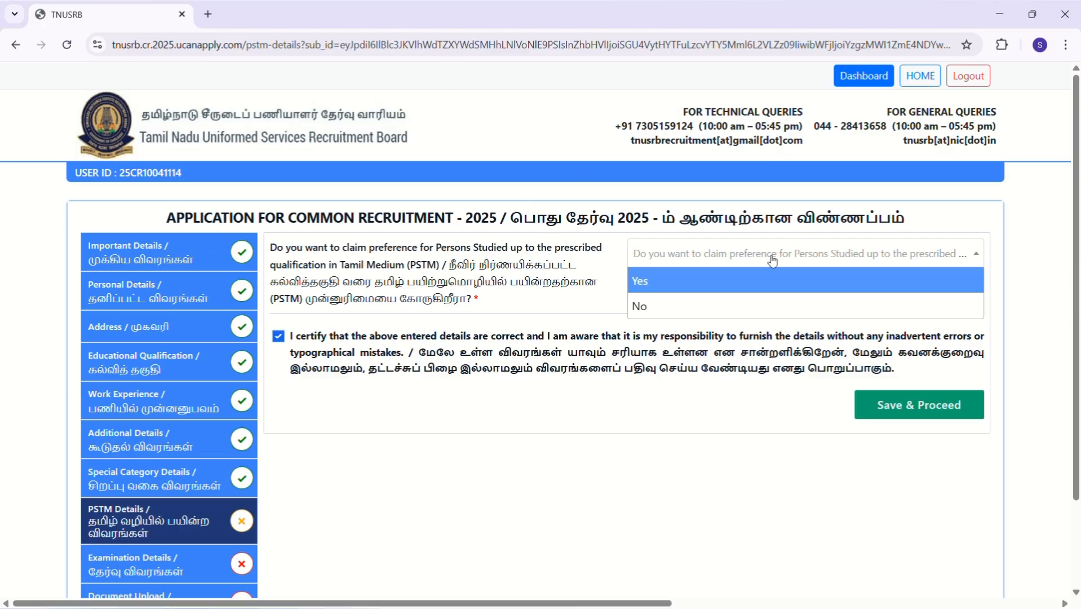
pyautogui.click(759, 294)
# Examine the PSTM table's class, period, certificate, issuing authority designation, seal and institution address fields.
pyautogui.scroll(-2, 751, 289)
pyautogui.scroll(-2, 750, 289)
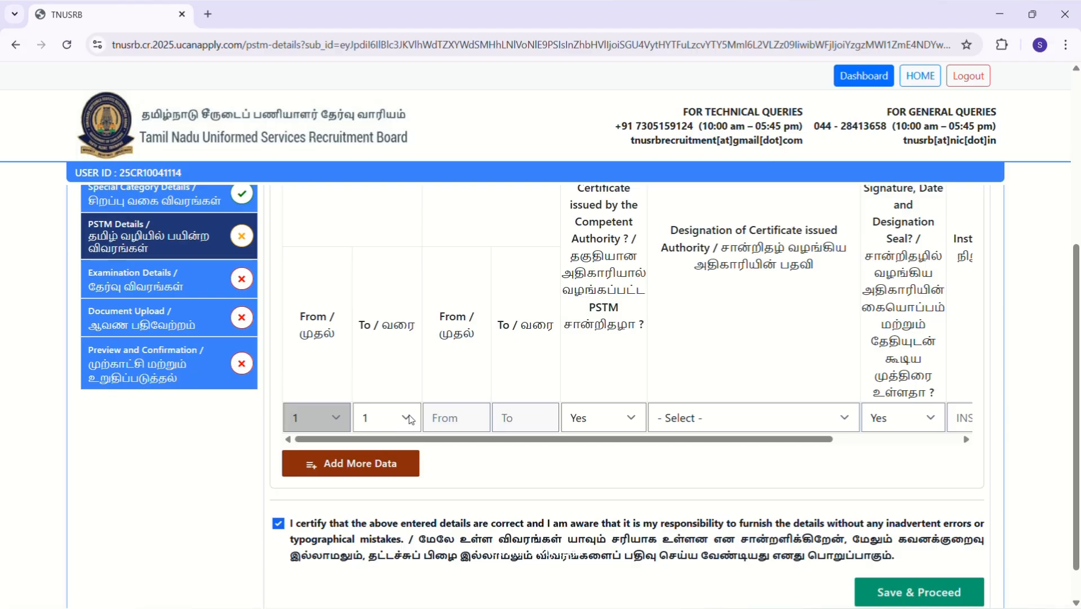
pyautogui.click(411, 419)
pyautogui.click(473, 423)
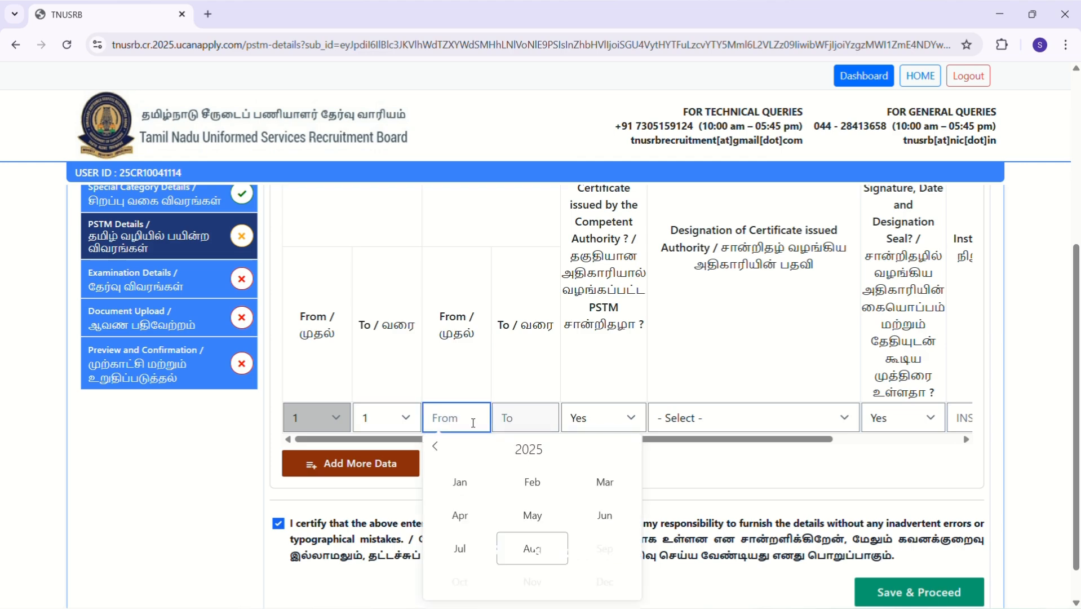
pyautogui.click(624, 421)
pyautogui.click(709, 354)
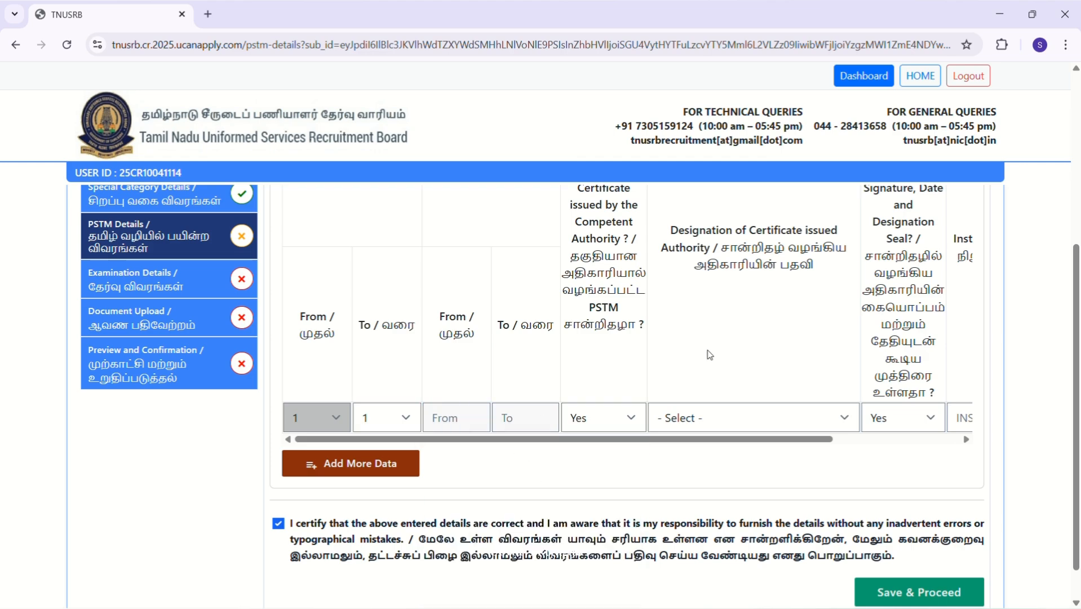
pyautogui.hscroll(3, 709, 354)
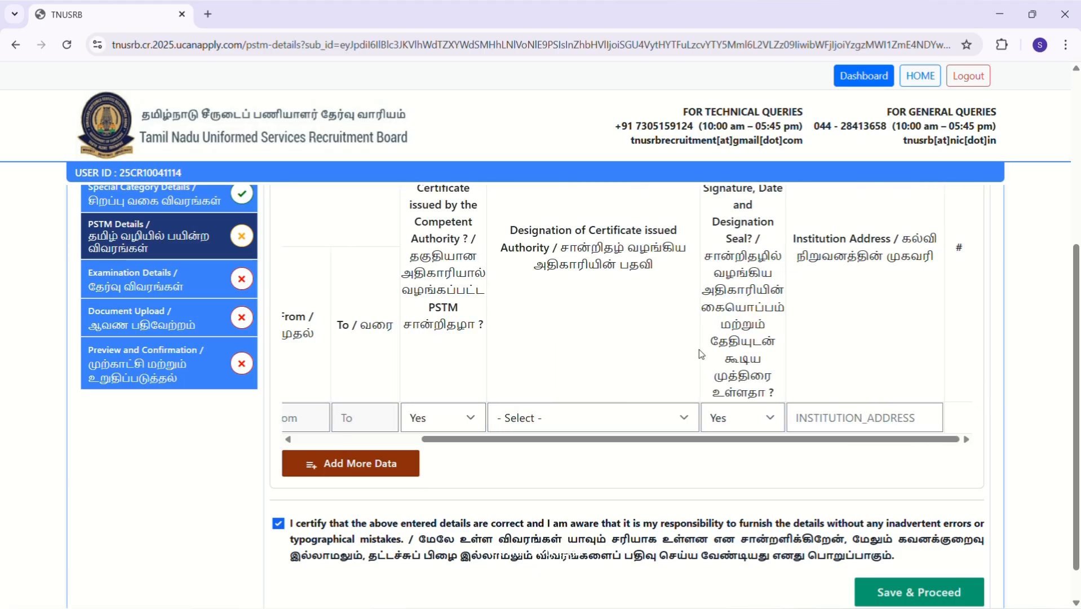
pyautogui.click(660, 422)
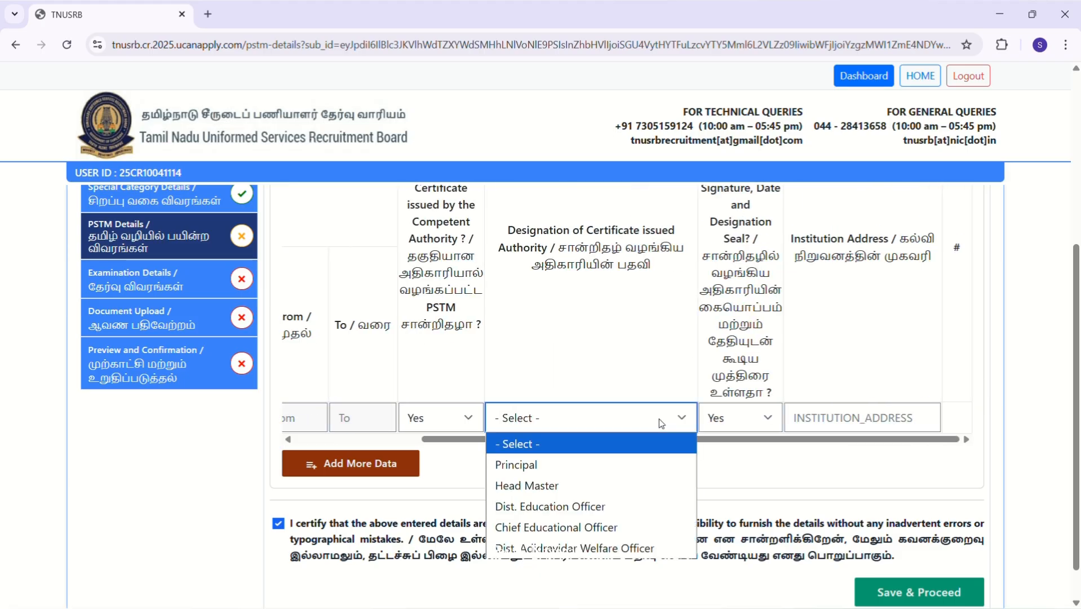
pyautogui.click(648, 338)
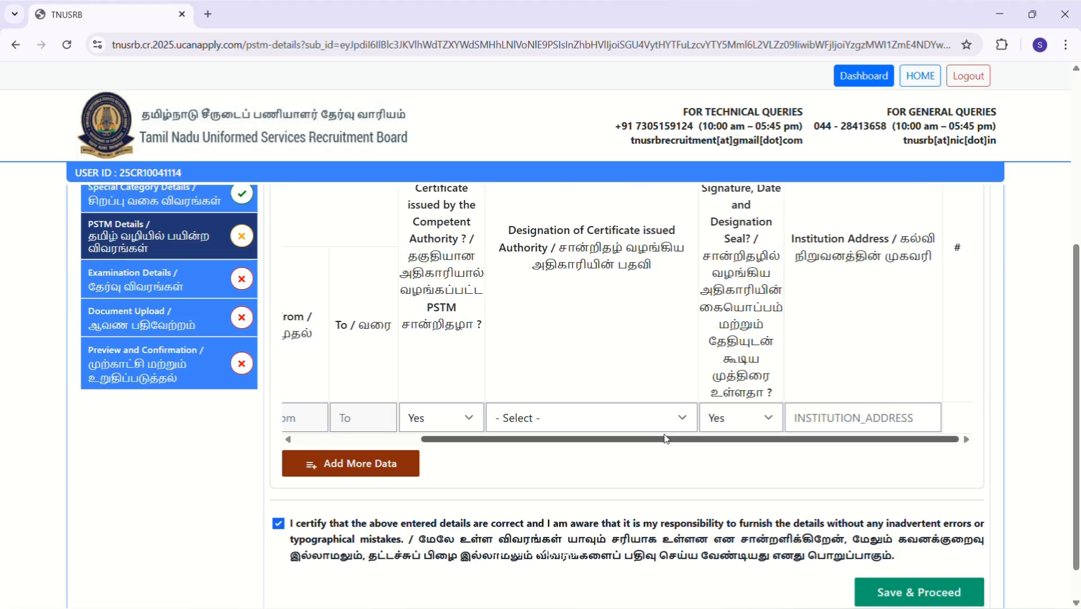
pyautogui.click(740, 420)
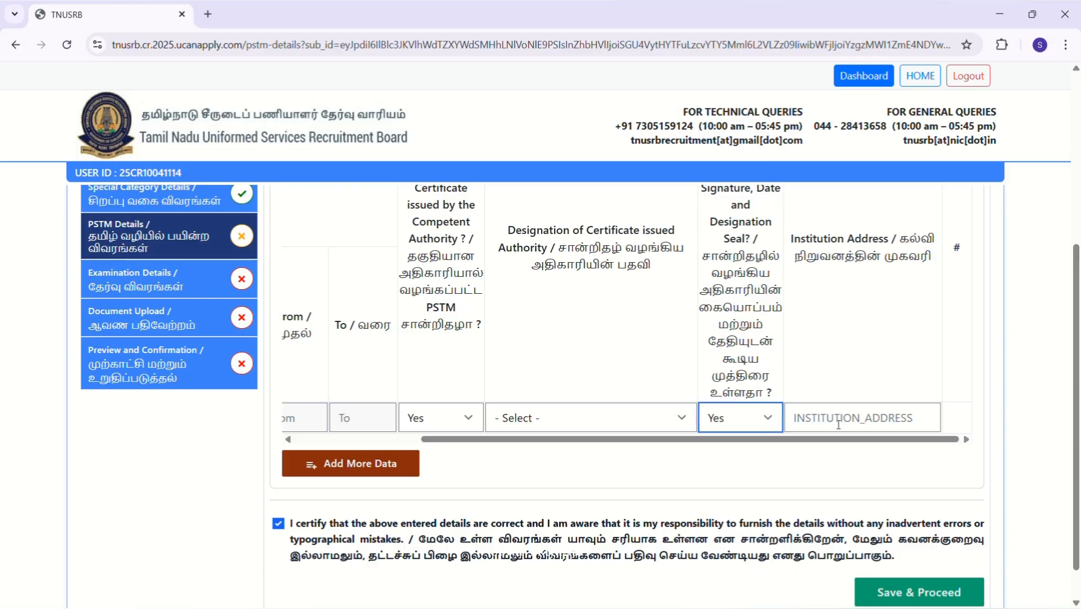
# Set the first PSTM row's ending class to 8 and add another row to the table.
pyautogui.hscroll(-3, 839, 424)
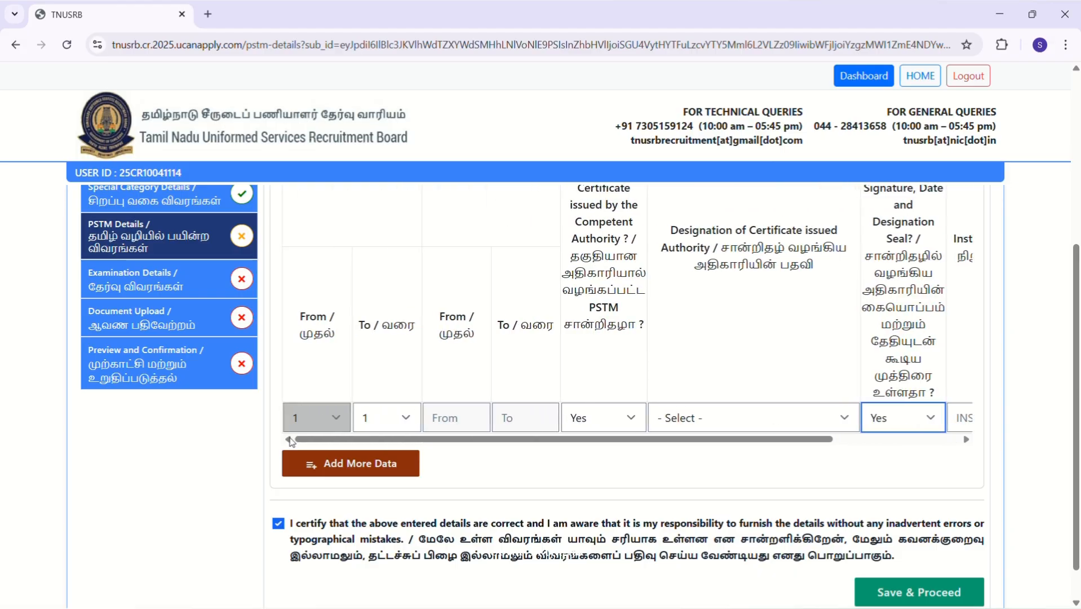
pyautogui.click(407, 423)
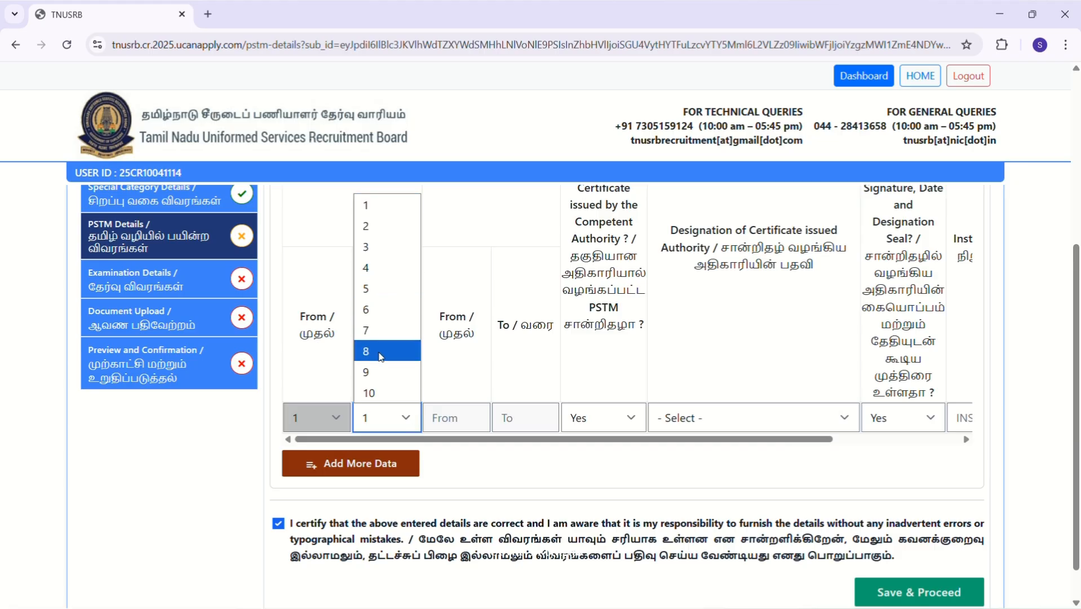
pyautogui.click(381, 352)
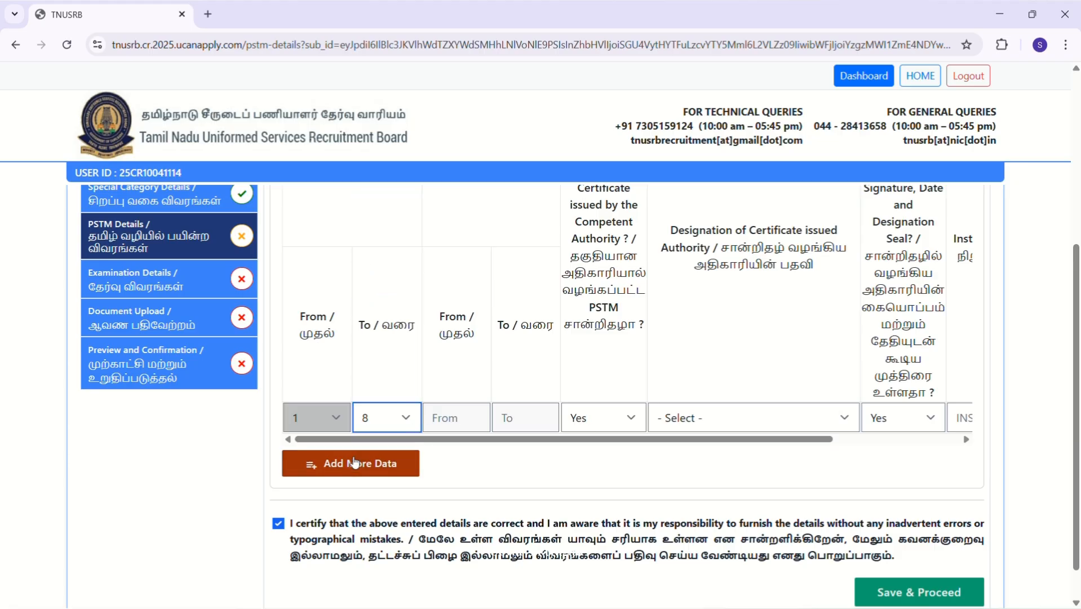
pyautogui.click(378, 465)
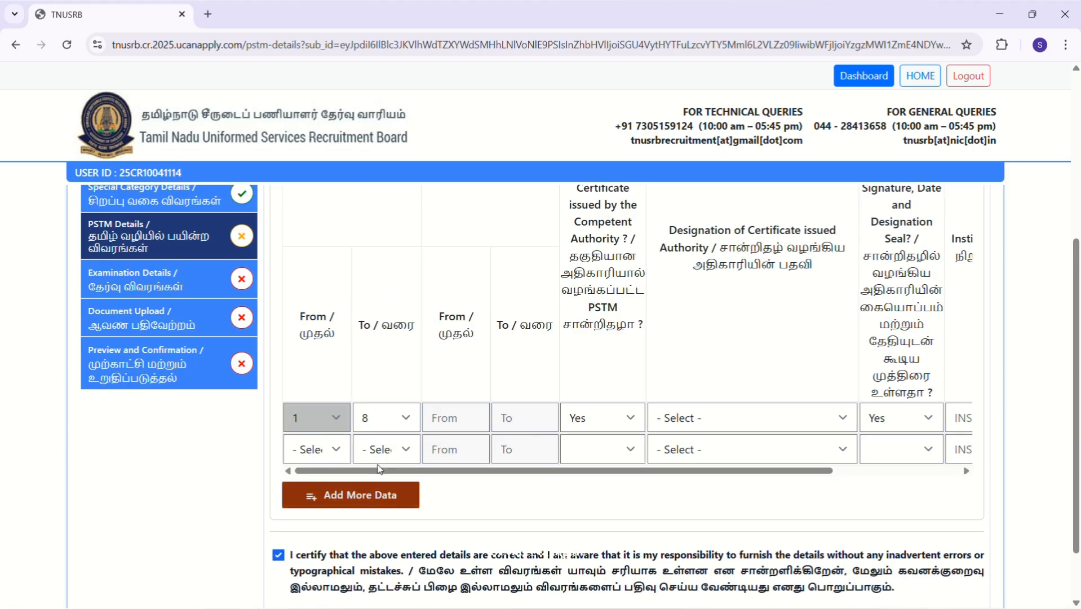
# Change the answer on claiming Tamil medium (PSTM) preference to No and save the PSTM details.
pyautogui.scroll(5, 484, 364)
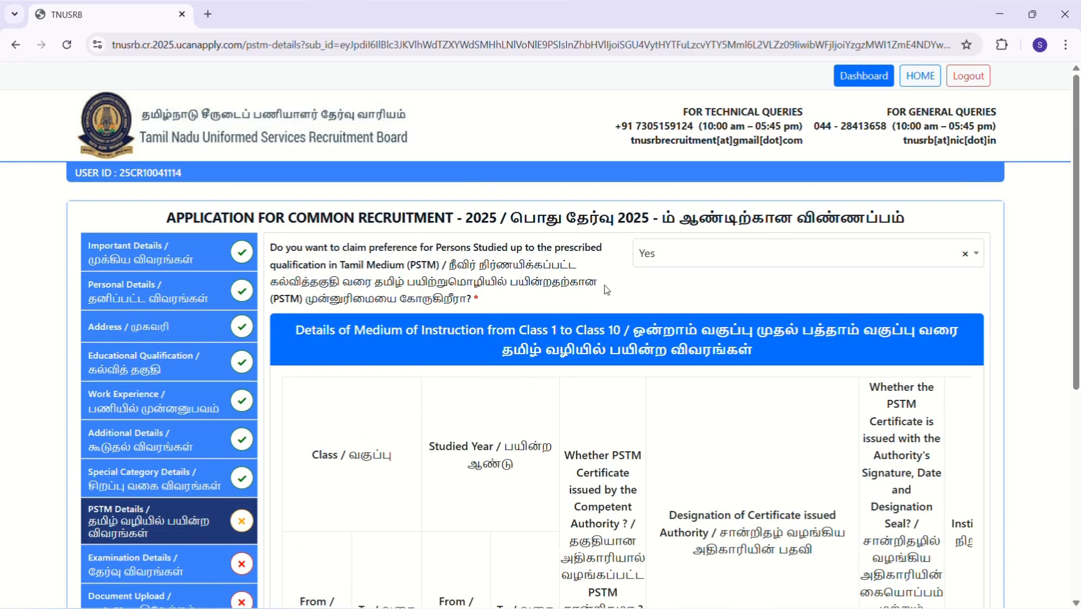
pyautogui.click(649, 253)
pyautogui.click(654, 302)
pyautogui.scroll(-2, 662, 307)
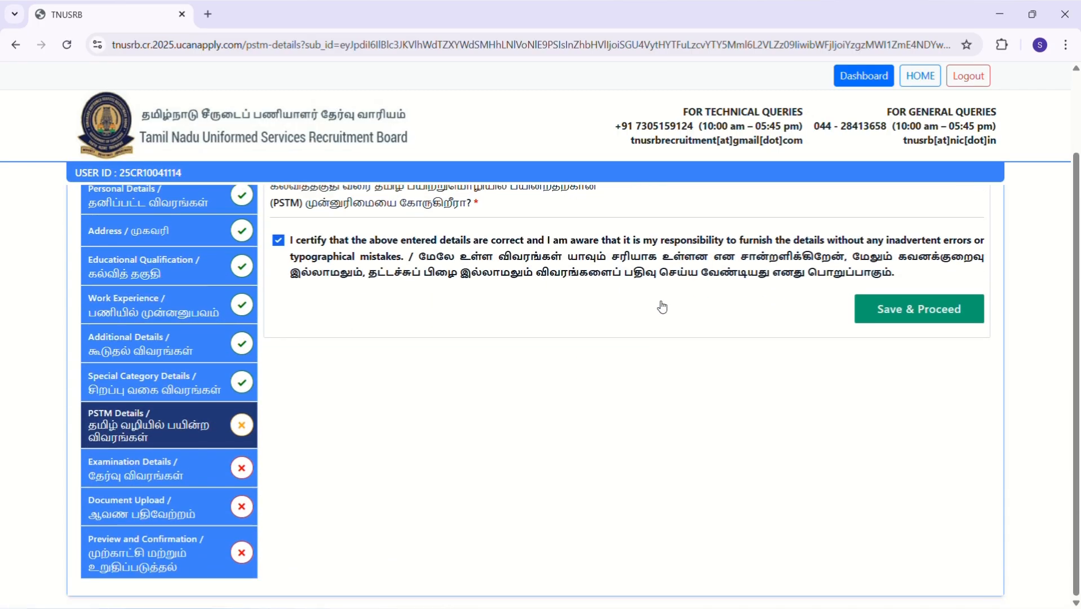
pyautogui.click(909, 310)
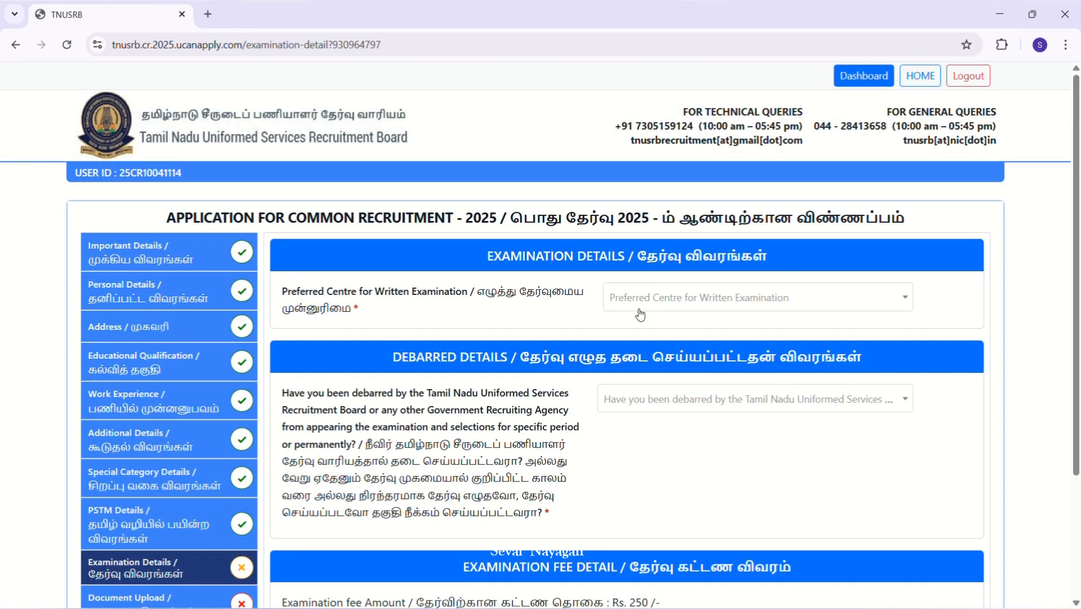
# Select DHARMAPURI as the preferred centre for the written examination.
pyautogui.click(640, 314)
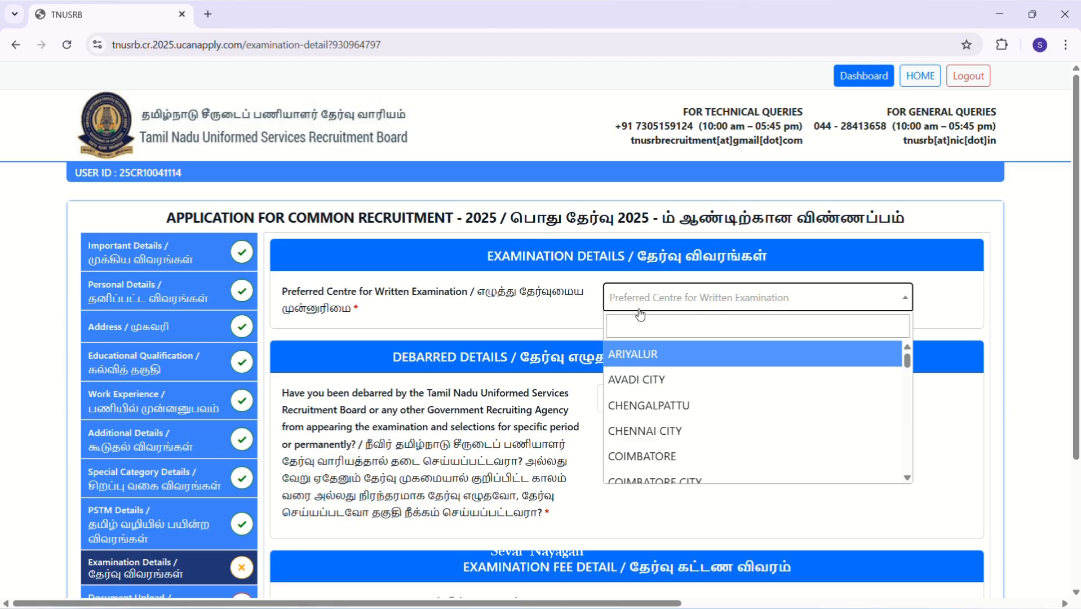
pyautogui.click(638, 332)
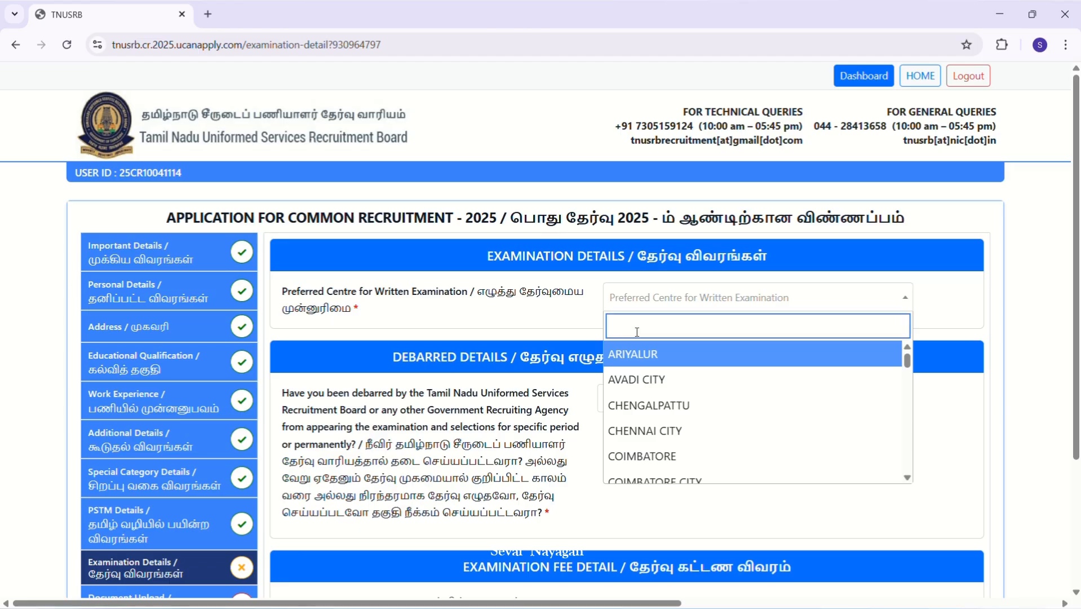
pyautogui.write('dga')
pyautogui.press('BackSpace')
pyautogui.press('BackSpace')
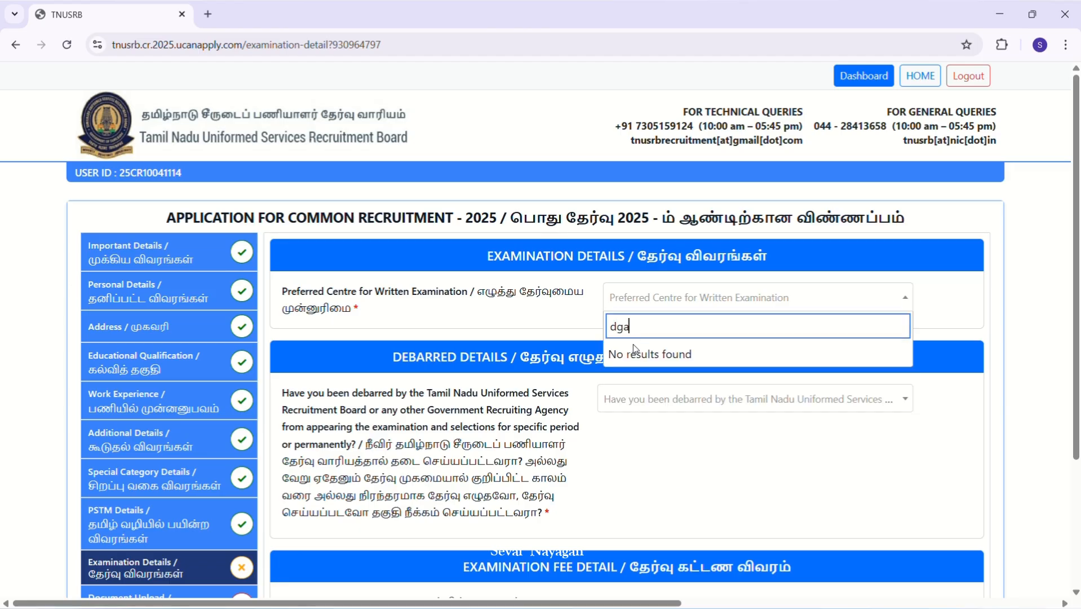
pyautogui.write('h')
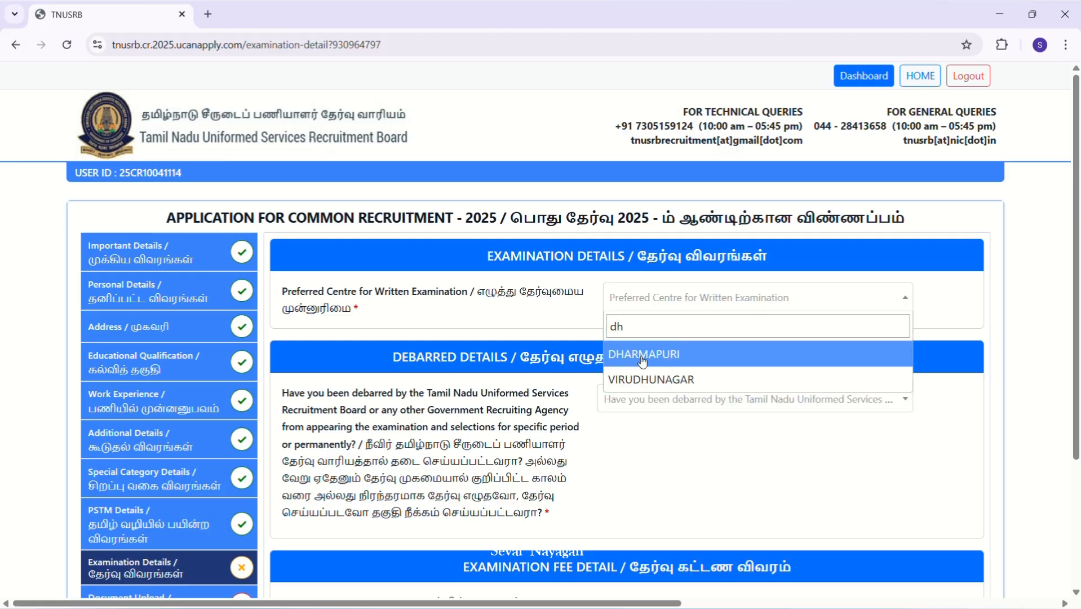
pyautogui.click(635, 350)
# Answer No to the question about being debarred, then certify and save the examination details.
pyautogui.scroll(-1, 413, 312)
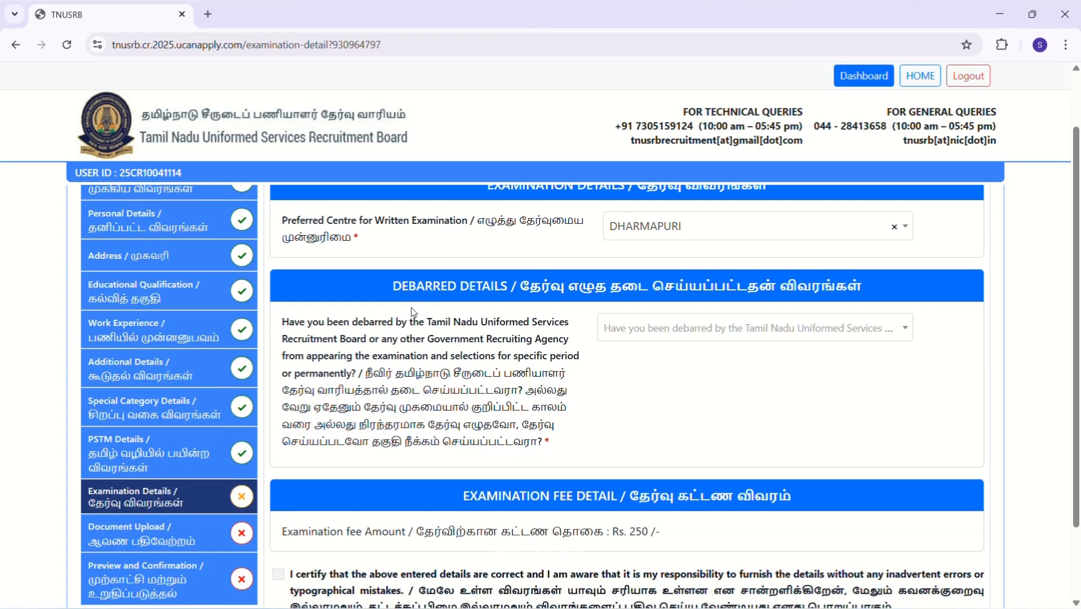
pyautogui.scroll(-1, 413, 312)
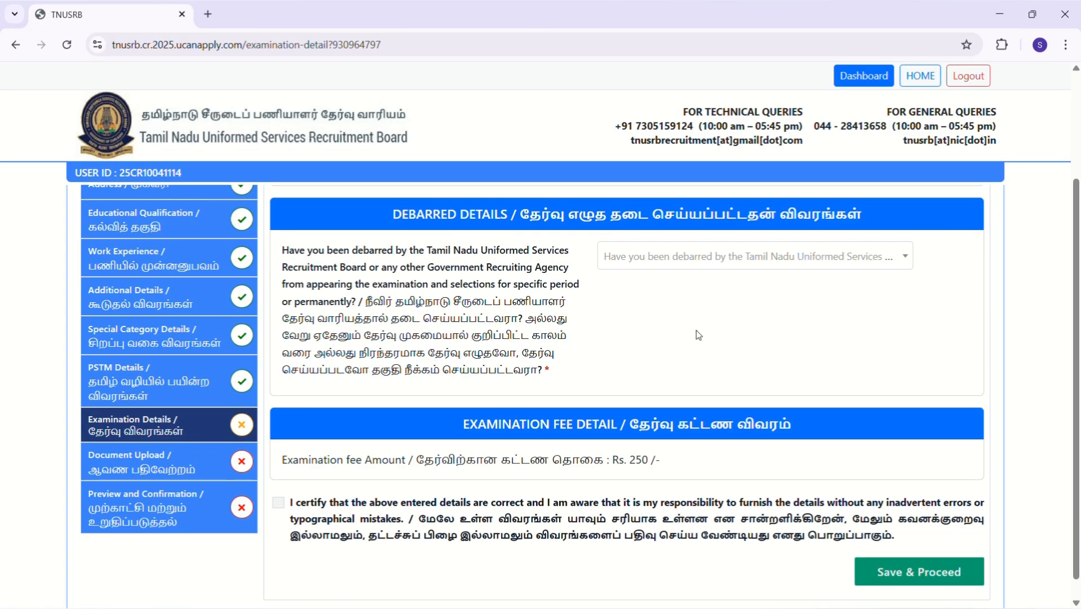
pyautogui.click(699, 258)
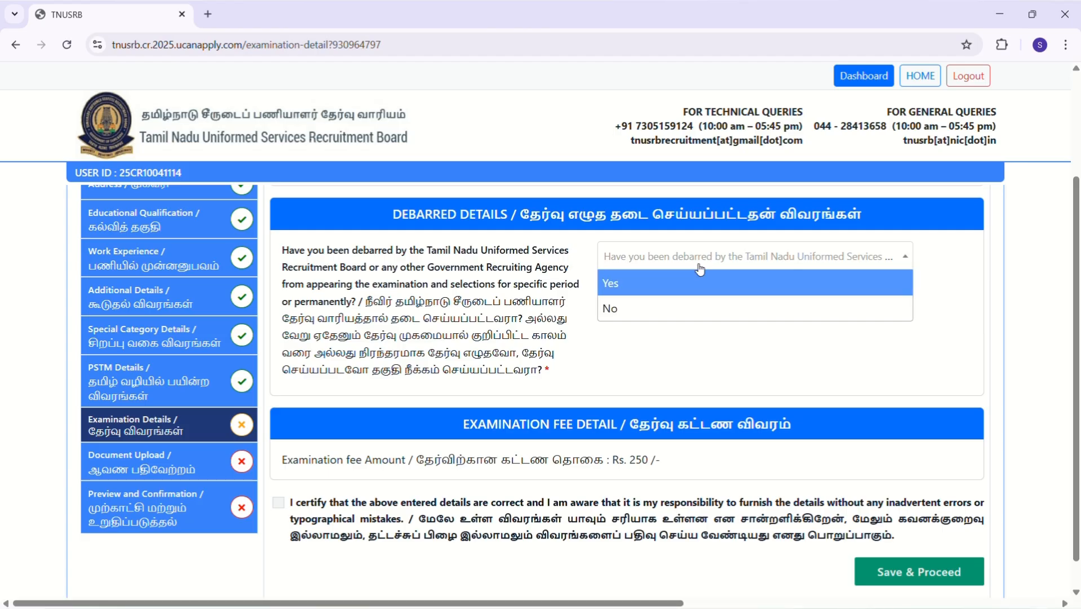
pyautogui.click(700, 310)
pyautogui.scroll(-1, 700, 316)
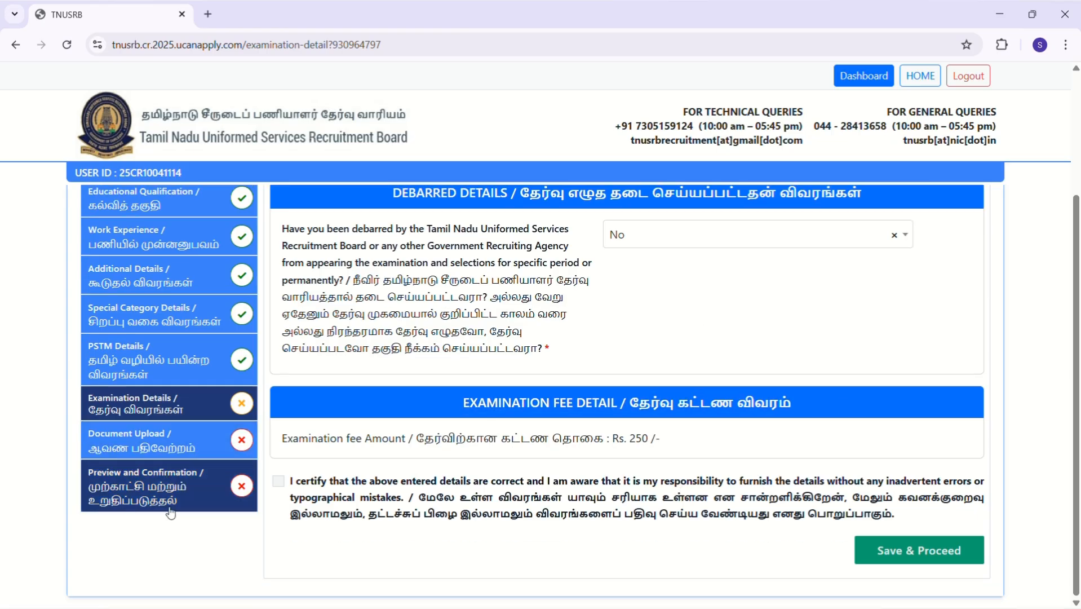
pyautogui.click(278, 482)
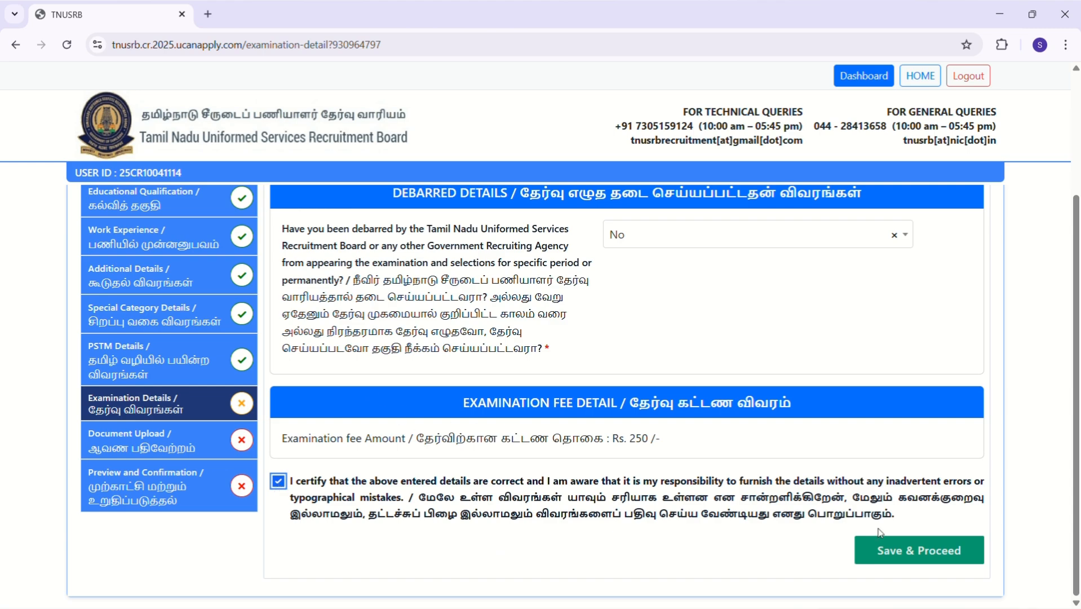
pyautogui.click(886, 550)
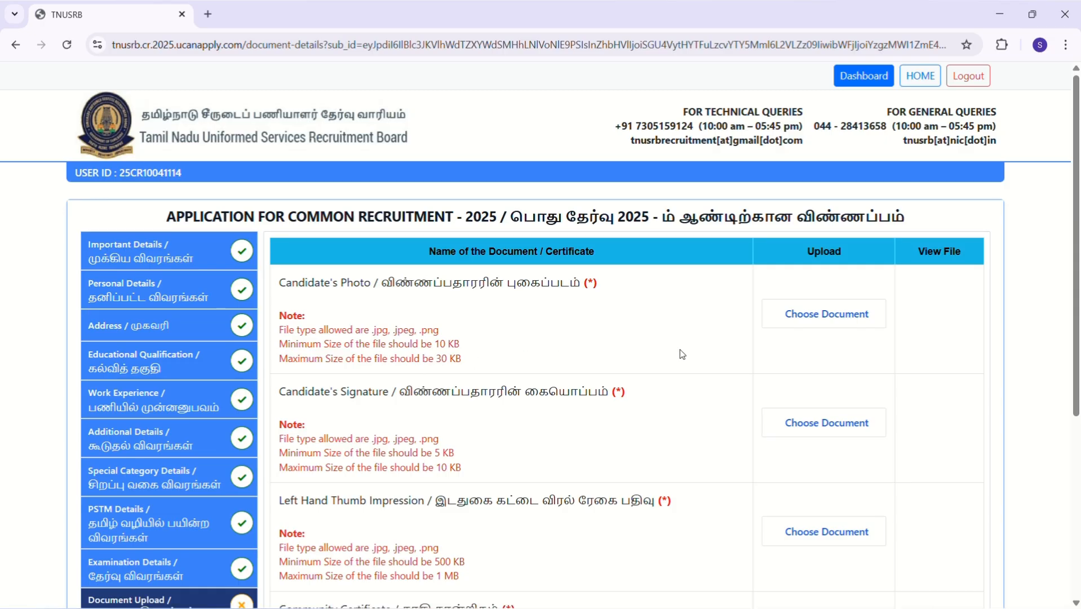
# Examine the file type and size requirements for the photo, signature, thumb impression, community certificate and SSLC certificate uploads.
pyautogui.scroll(-1, 727, 321)
pyautogui.scroll(-1, 609, 344)
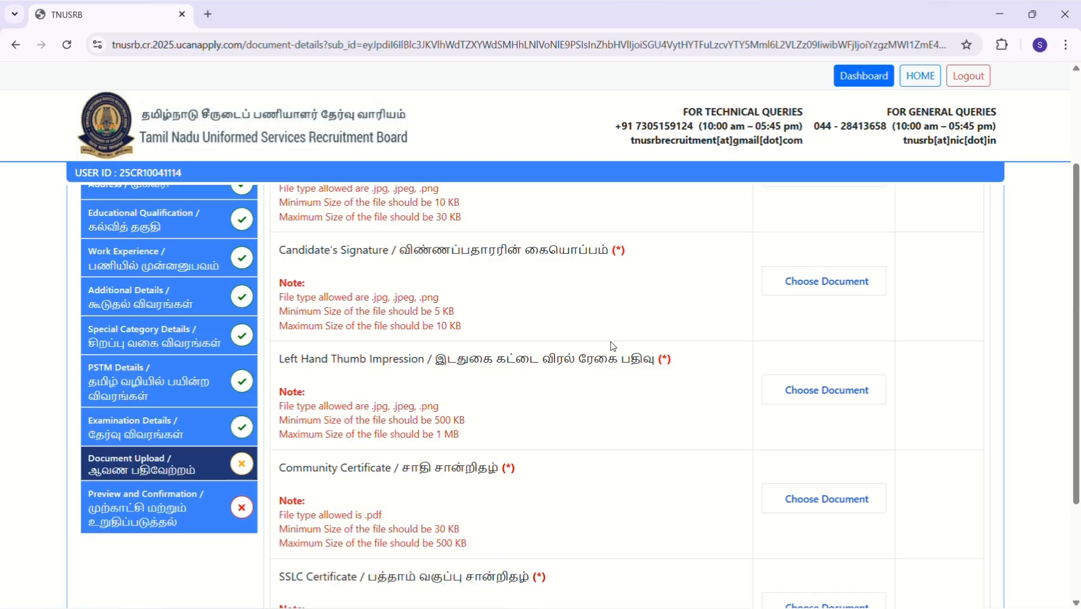
pyautogui.scroll(-1, 613, 346)
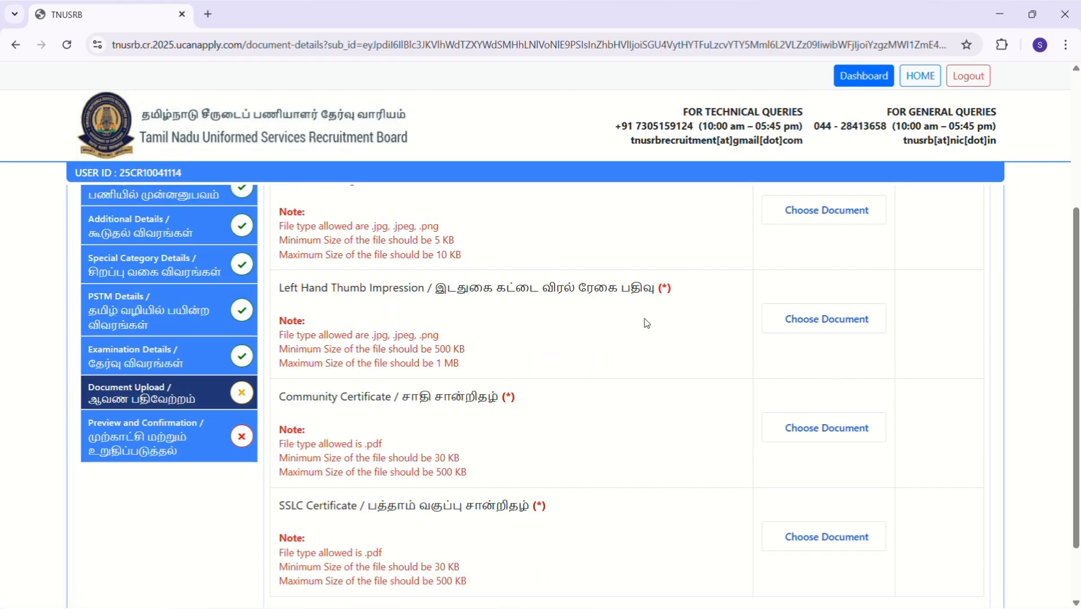
pyautogui.scroll(-1, 648, 323)
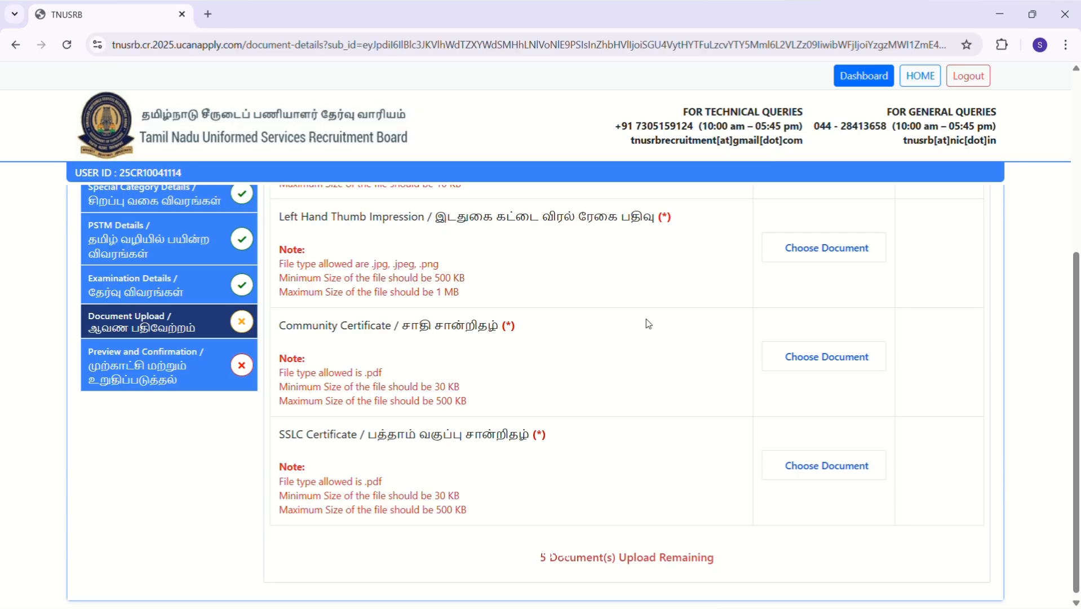
pyautogui.scroll(-1, 649, 324)
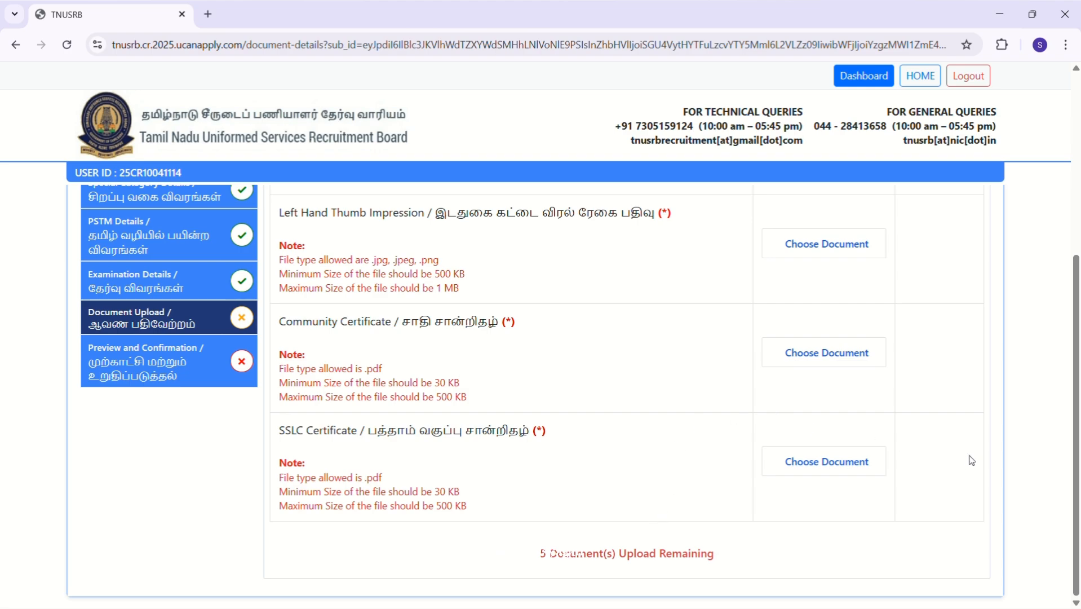
pyautogui.scroll(5, 971, 460)
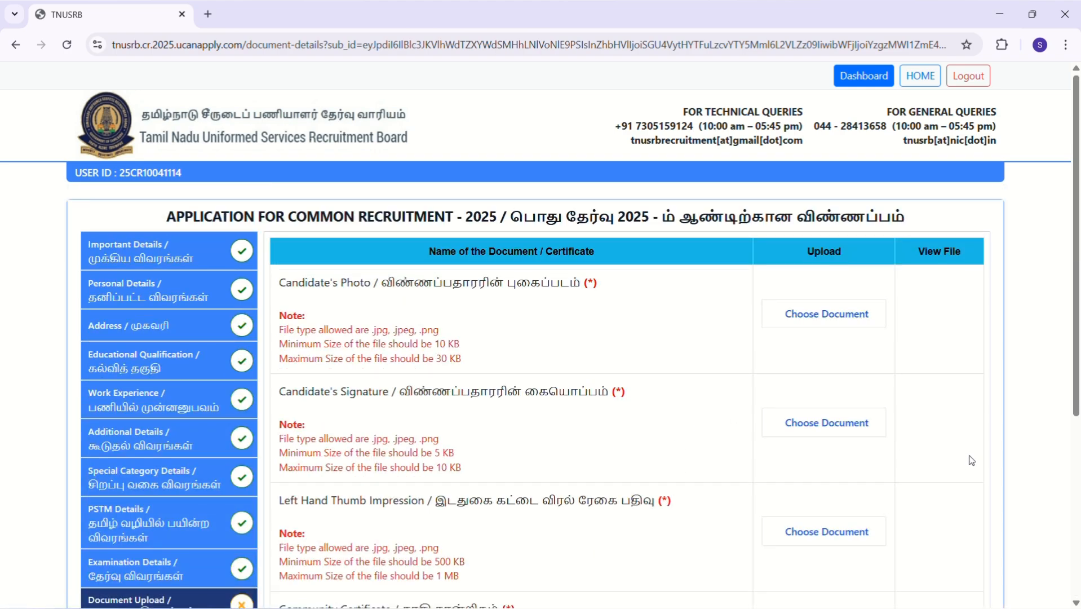
pyautogui.scroll(-5, 972, 461)
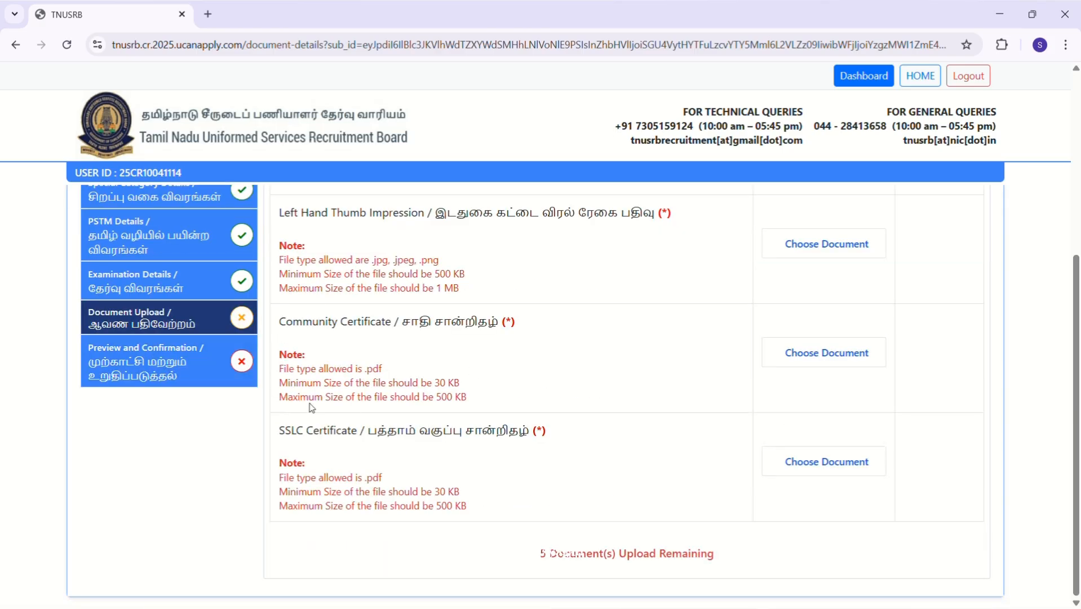
pyautogui.scroll(5, 847, 395)
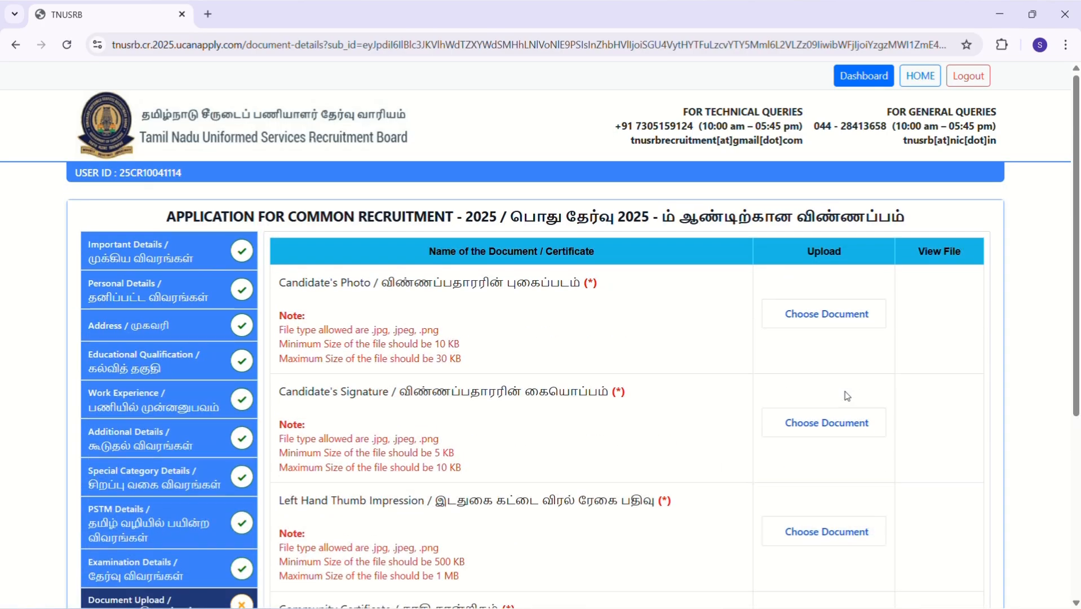
pyautogui.scroll(-5, 847, 396)
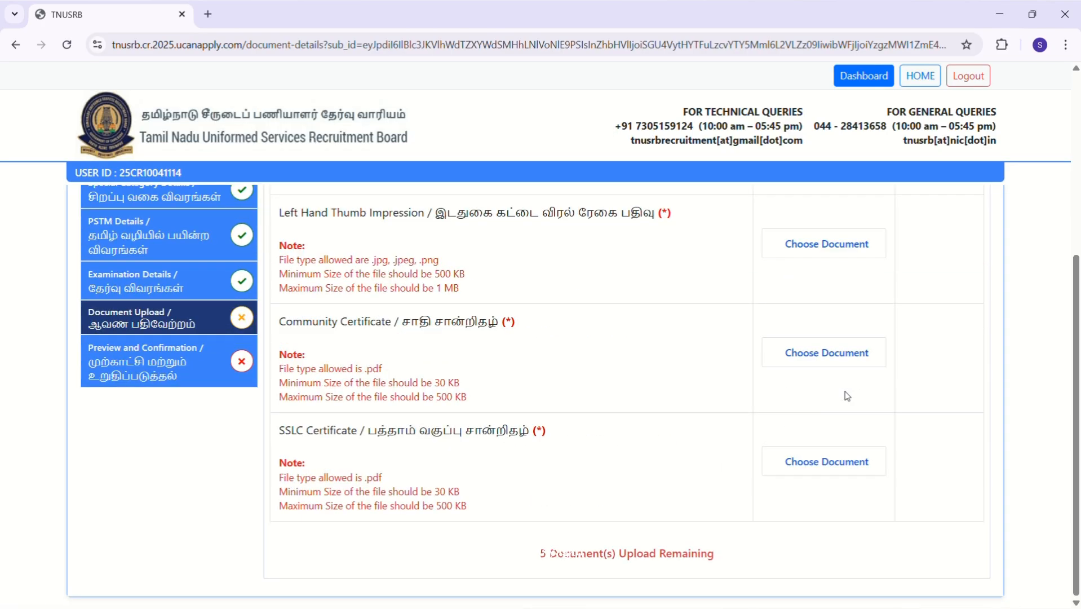
pyautogui.scroll(5, 847, 396)
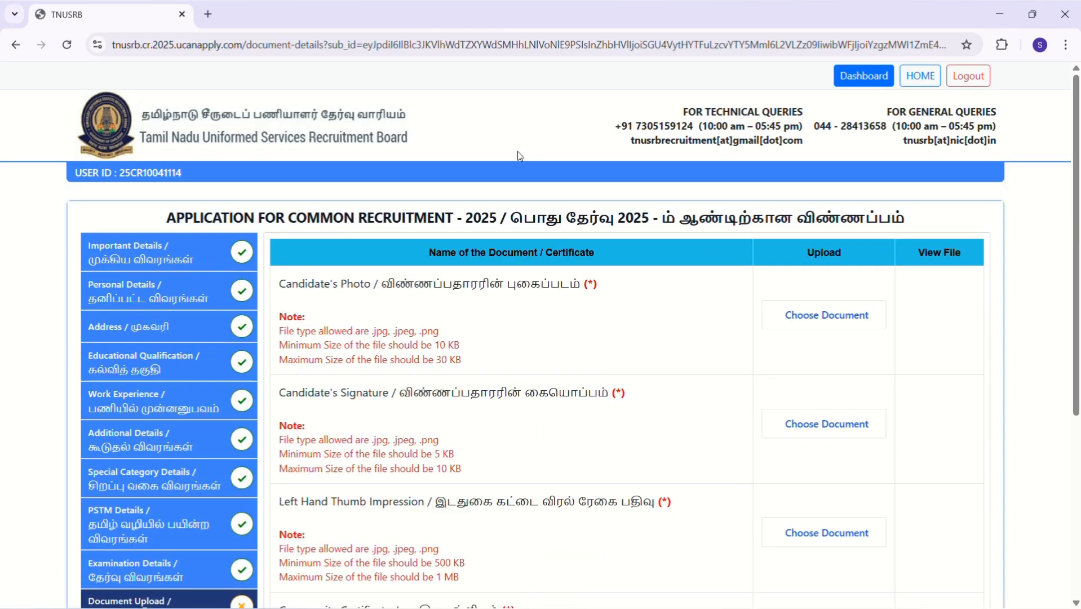